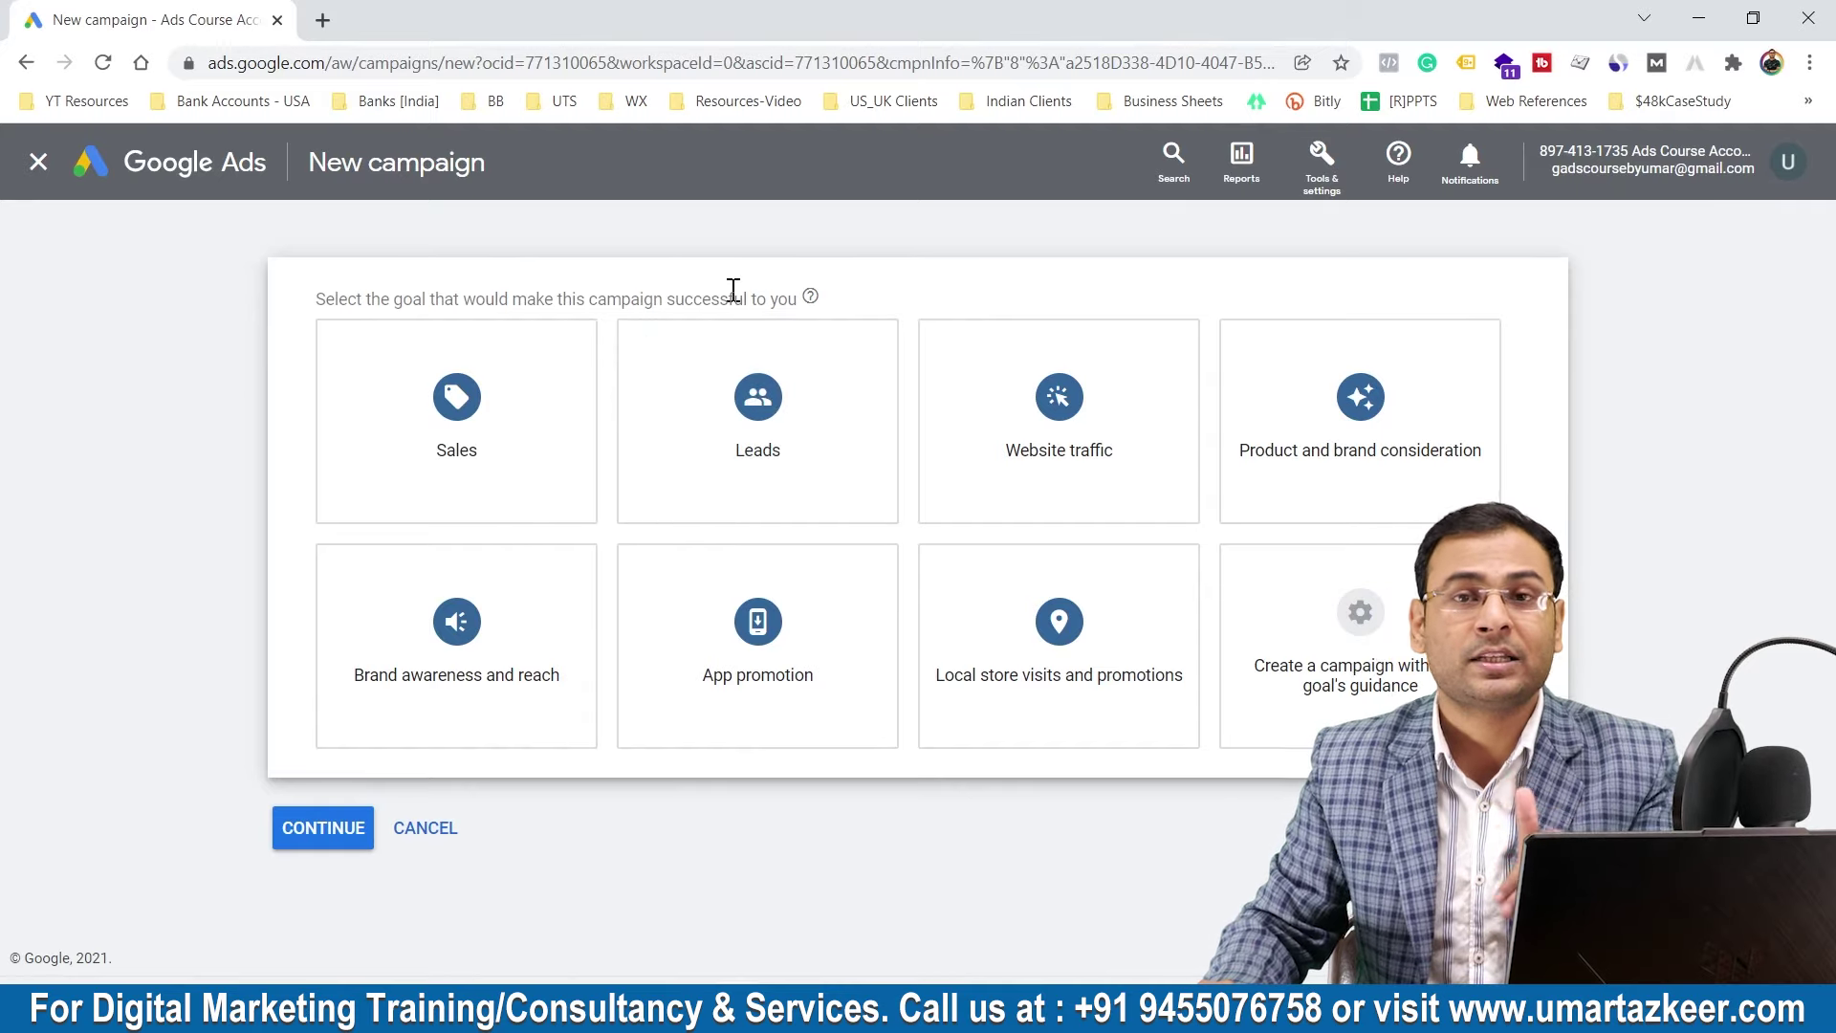
Step: Choose the Website traffic goal with the Video campaign type and check which campaign subtypes it offers
{"action": "left_click", "coordinate": [957, 410]}
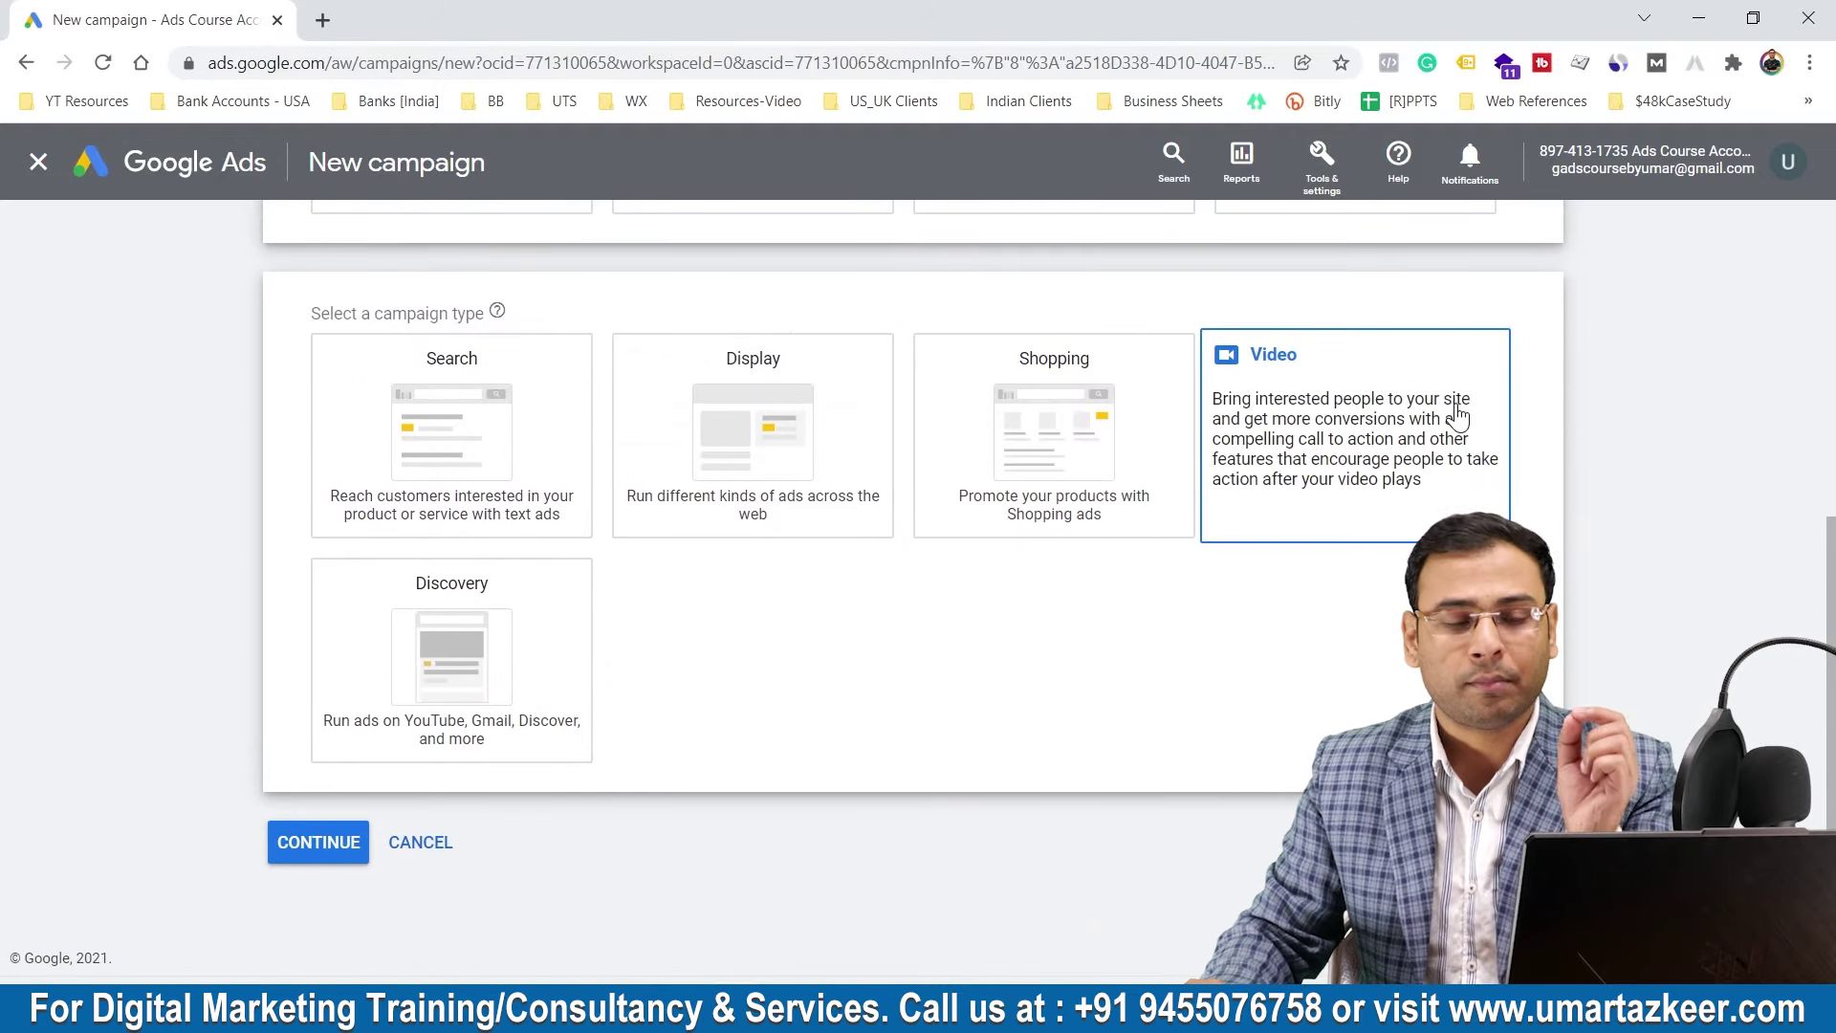
{"action": "left_click", "coordinate": [1457, 416]}
{"action": "scroll", "coordinate": [1414, 402], "scroll_direction": "up", "scroll_amount": 6}
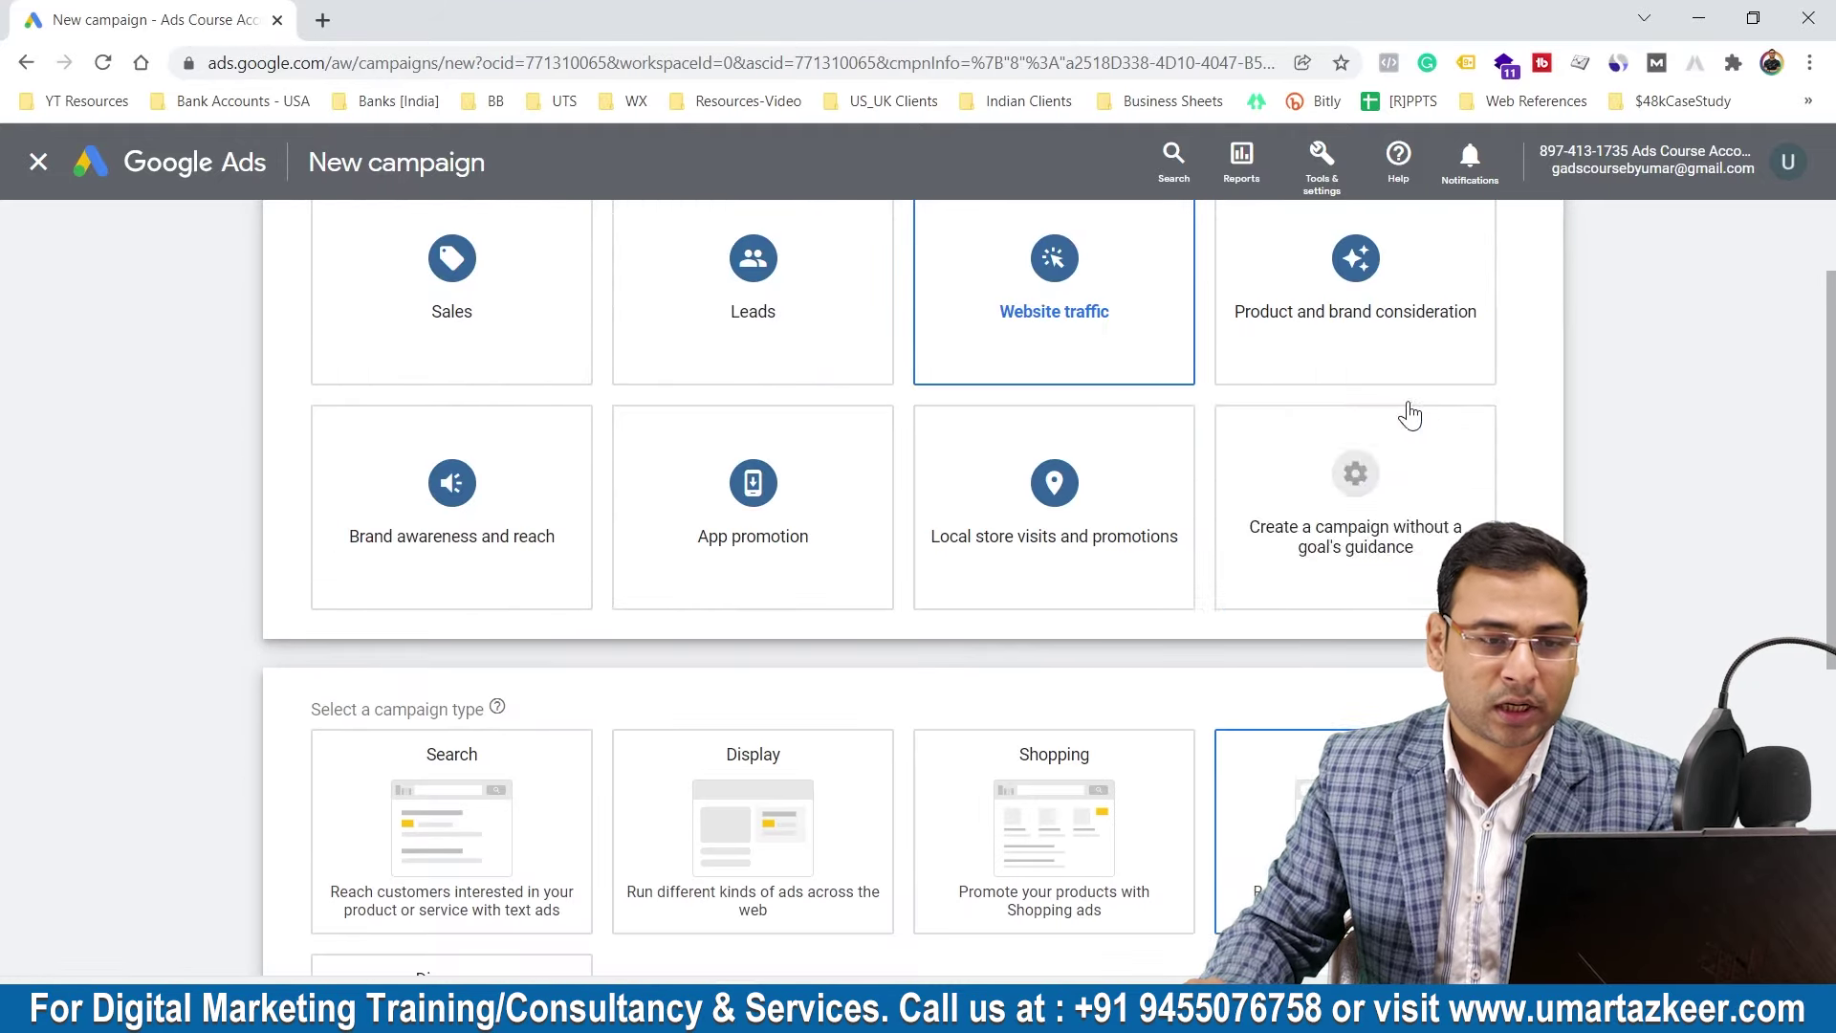
{"action": "scroll", "coordinate": [1713, 593], "scroll_direction": "down", "scroll_amount": 5}
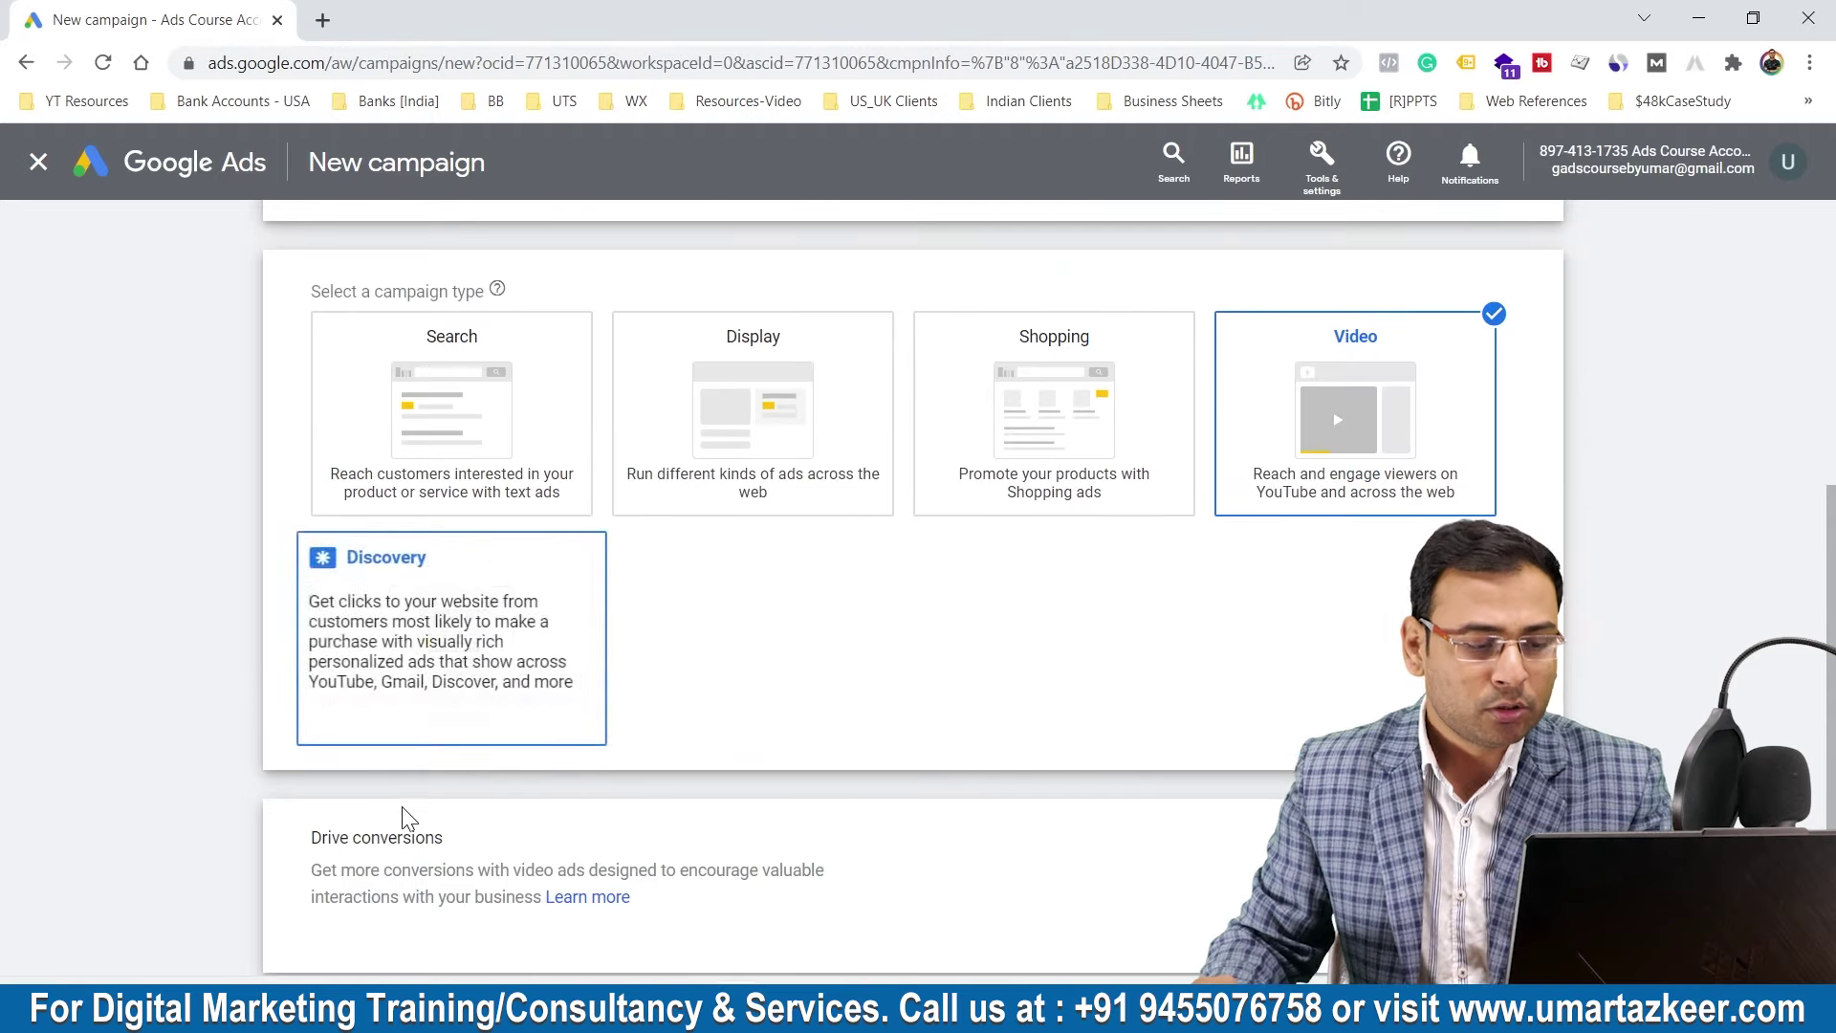
{"action": "scroll", "coordinate": [574, 774], "scroll_direction": "down", "scroll_amount": 2}
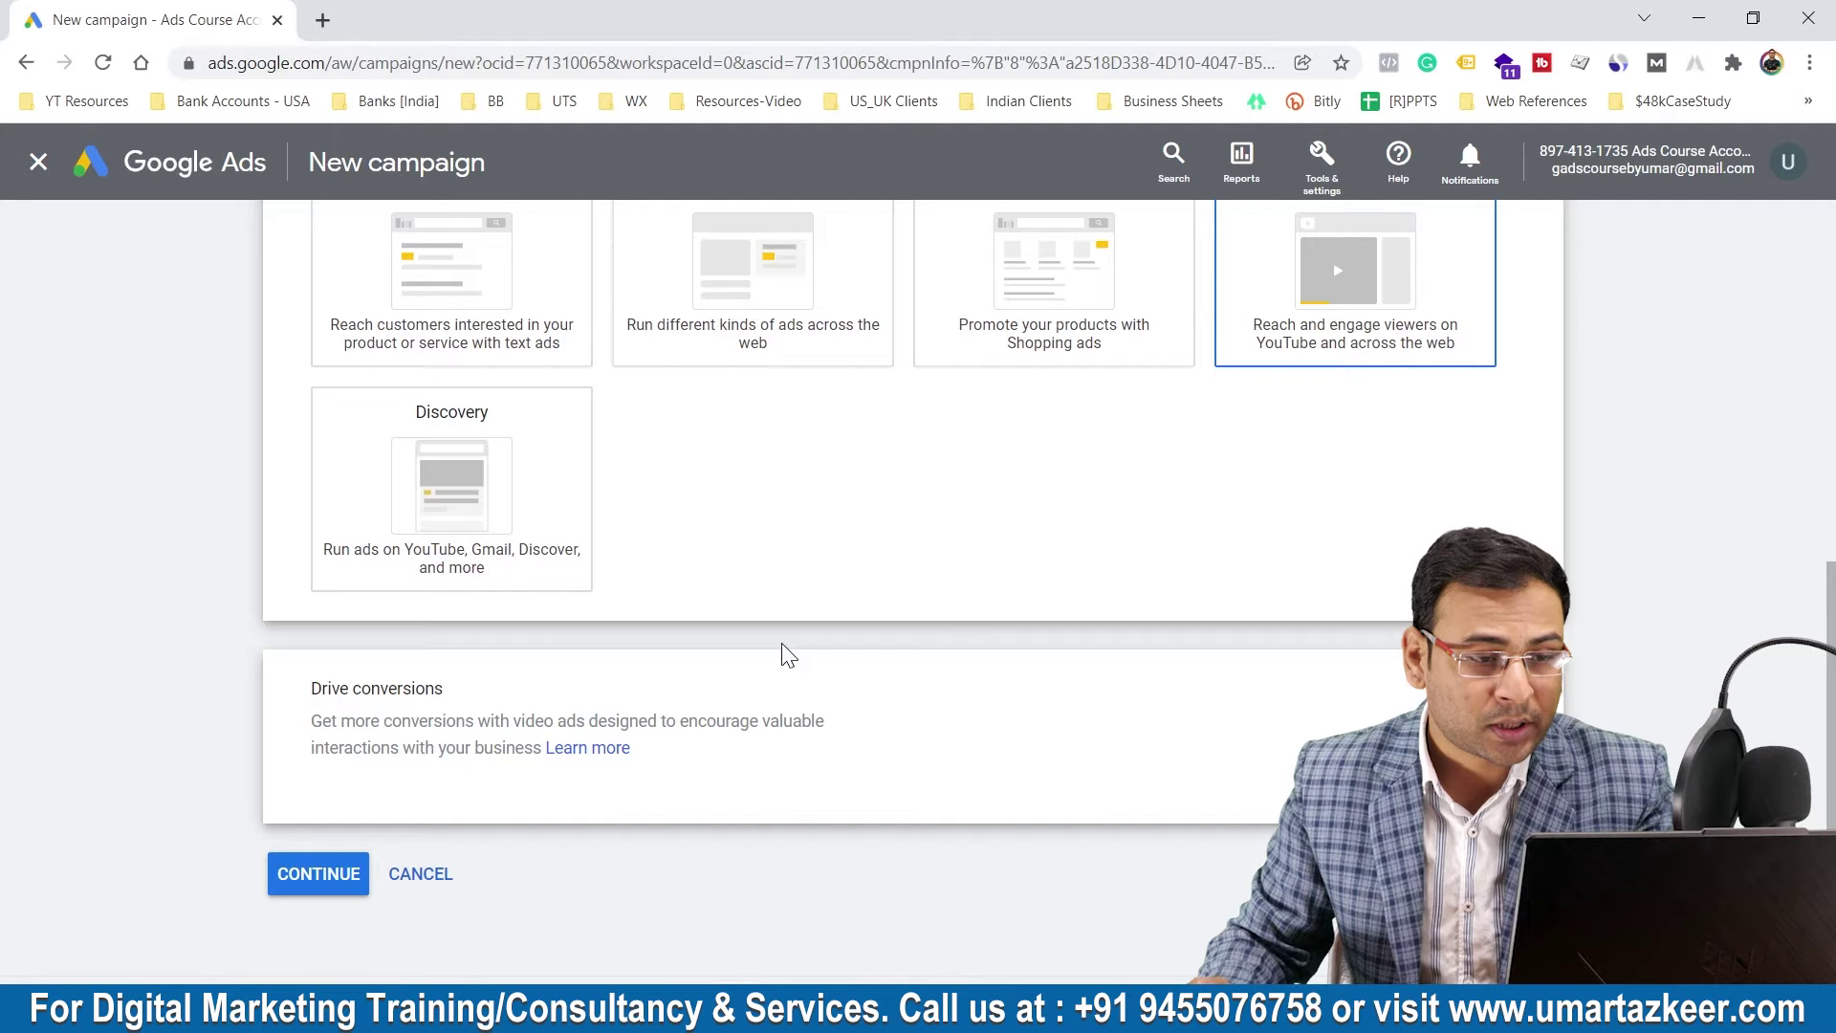
Step: Switch the campaign goal to App promotion and check its available campaign types and subtypes
{"action": "scroll", "coordinate": [804, 646], "scroll_direction": "up", "scroll_amount": 5}
{"action": "left_click", "coordinate": [764, 417]}
{"action": "scroll", "coordinate": [524, 543], "scroll_direction": "down", "scroll_amount": 3}
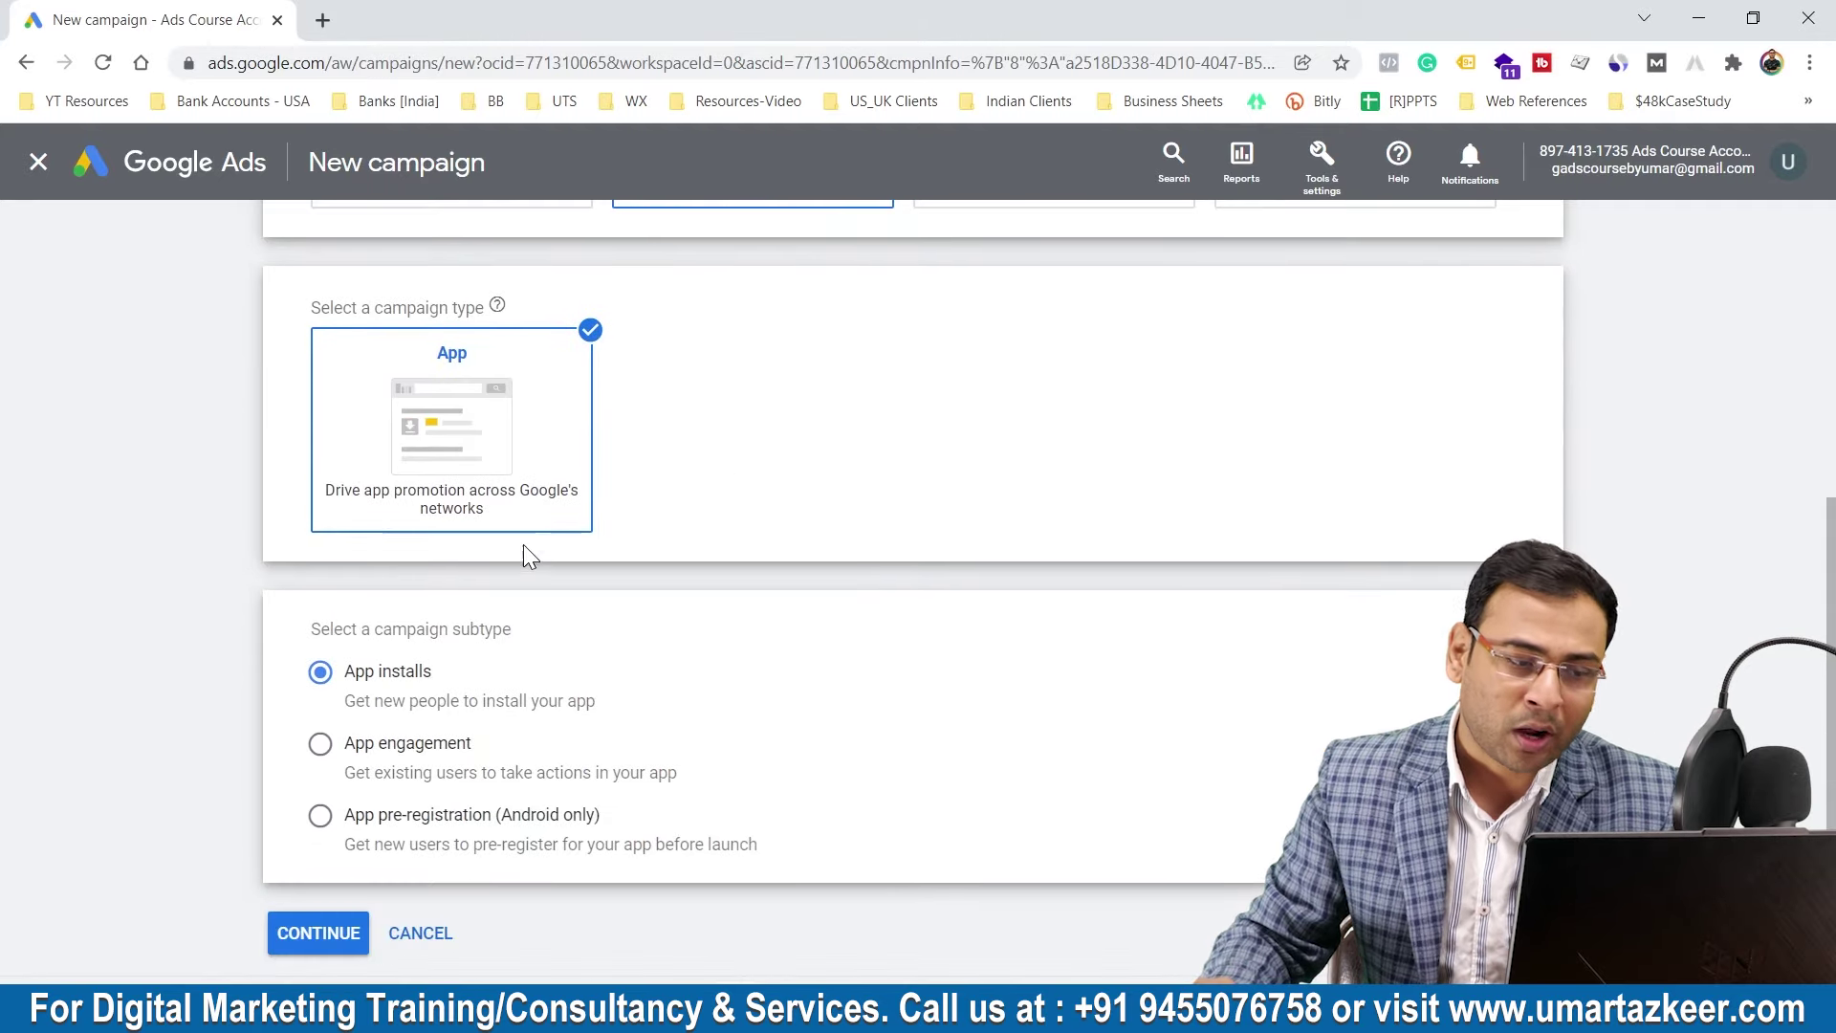
{"action": "scroll", "coordinate": [1077, 611], "scroll_direction": "up", "scroll_amount": 5}
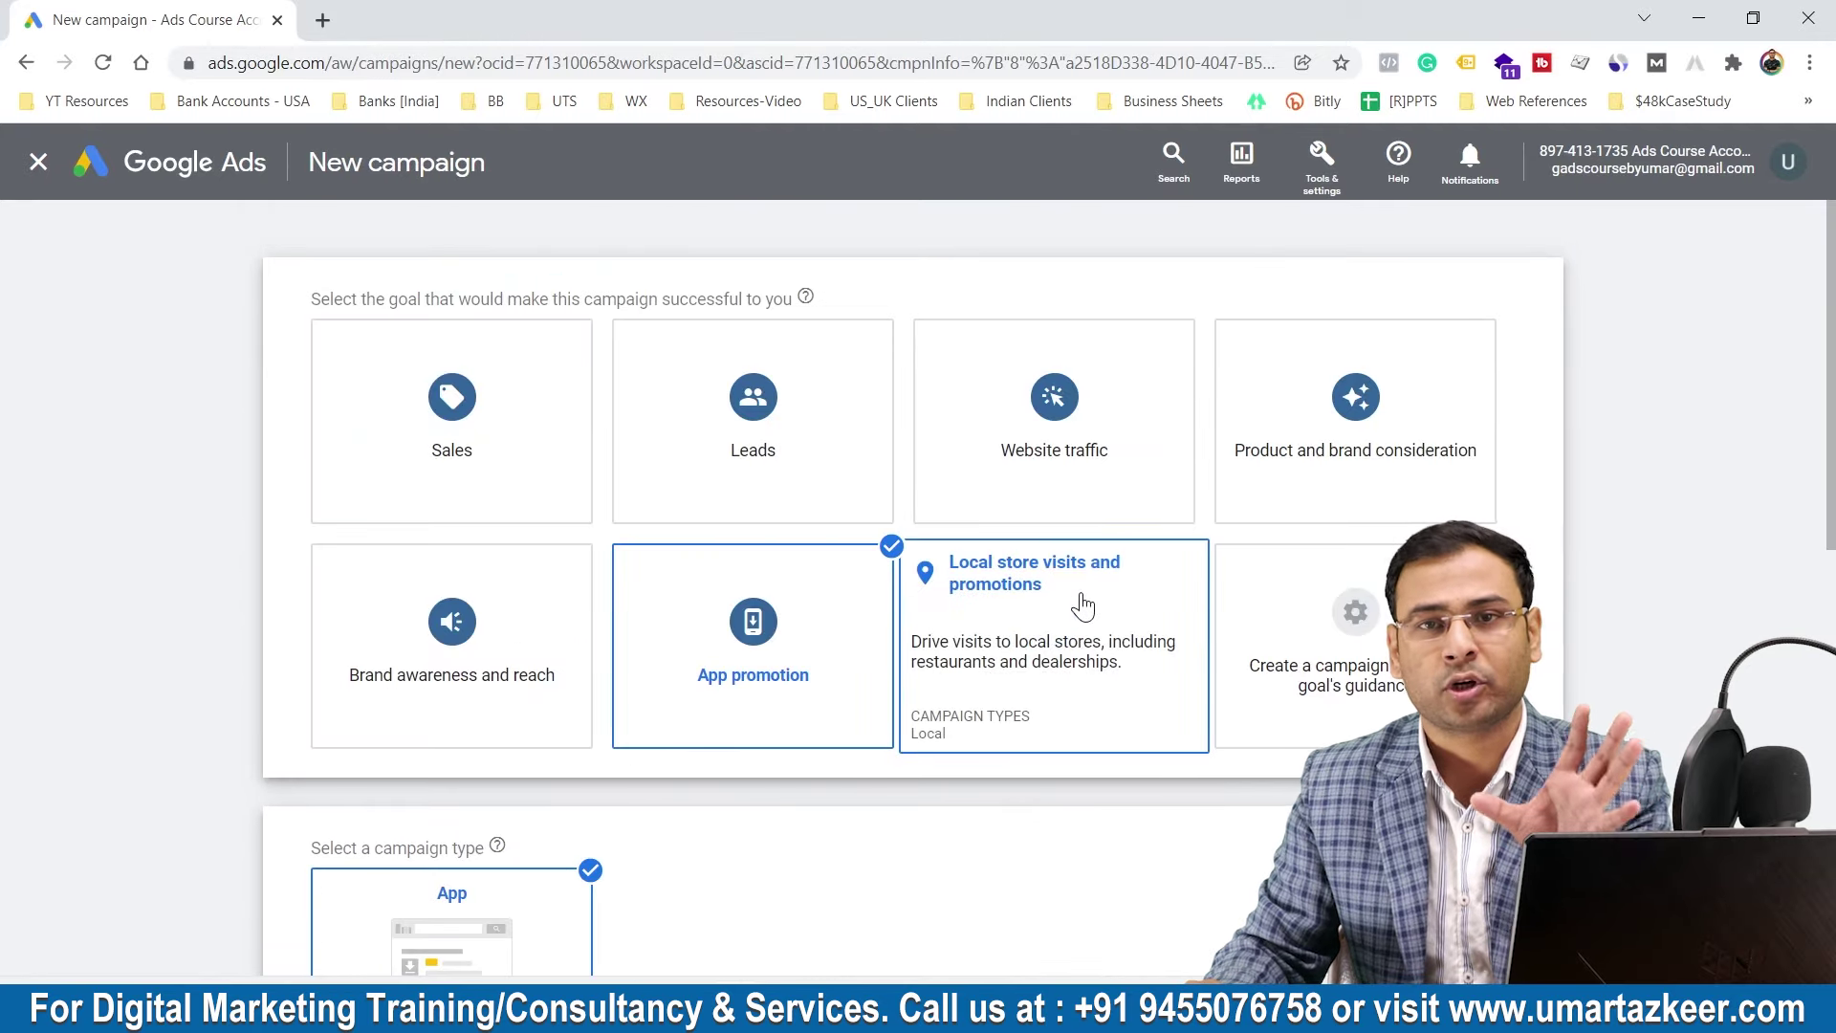
Step: Switch the goal to Leads with the Video campaign type and check its subtype options
{"action": "left_click", "coordinate": [751, 398]}
{"action": "scroll", "coordinate": [765, 421], "scroll_direction": "down", "scroll_amount": 5}
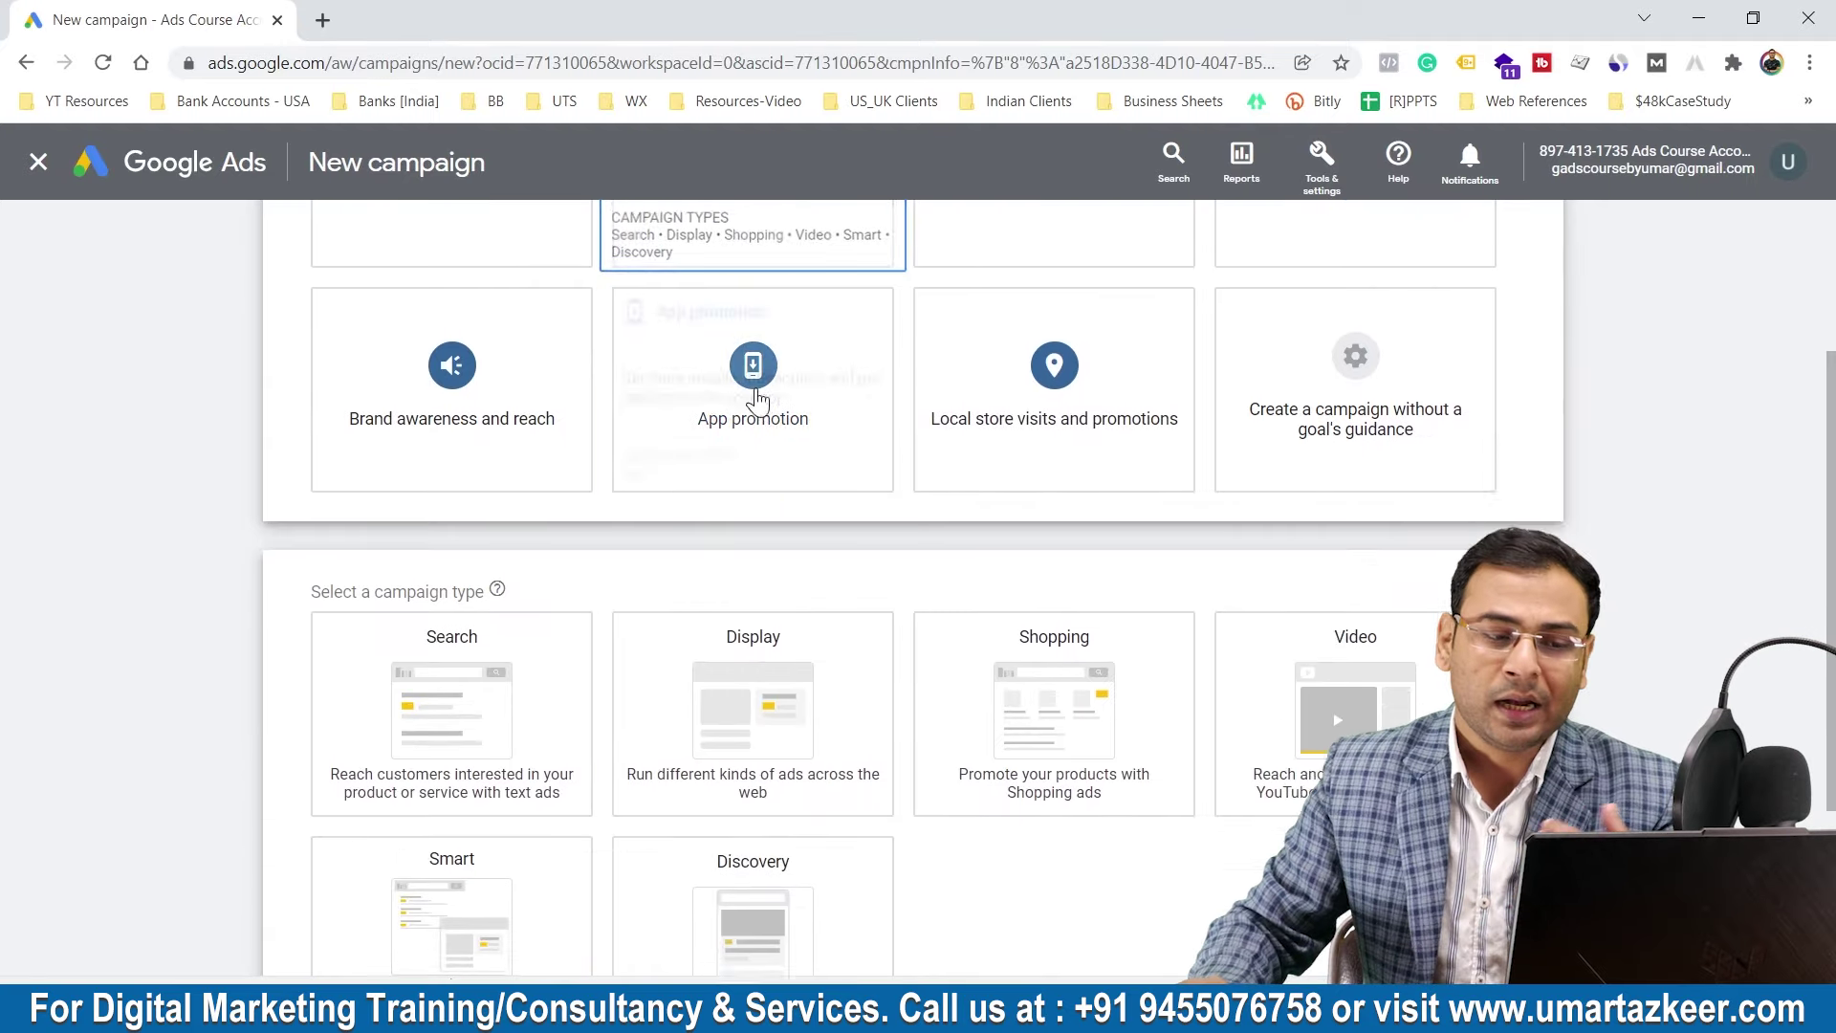
{"action": "scroll", "coordinate": [801, 430], "scroll_direction": "up", "scroll_amount": 2}
{"action": "left_click", "coordinate": [1339, 631]}
{"action": "scroll", "coordinate": [860, 612], "scroll_direction": "down", "scroll_amount": 4}
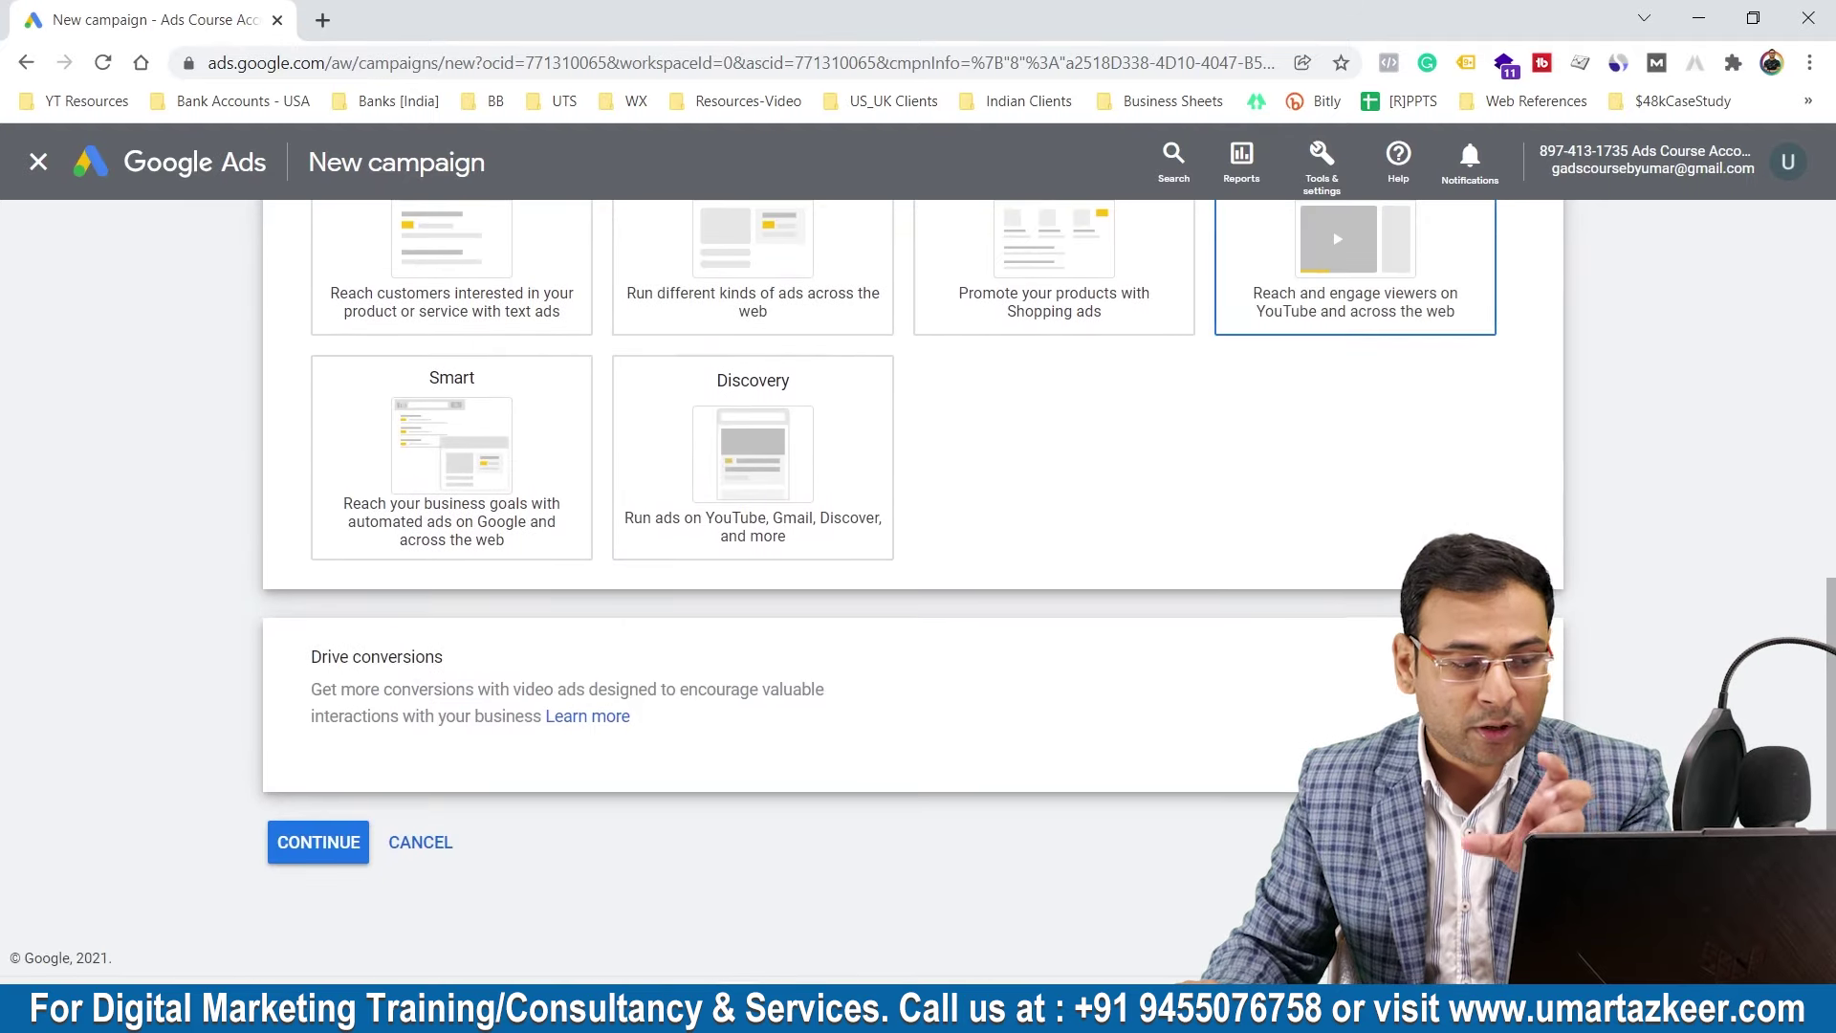
Step: Switch the goal to Sales with the Video campaign type and check its subtype options
{"action": "scroll", "coordinate": [994, 696], "scroll_direction": "up", "scroll_amount": 8}
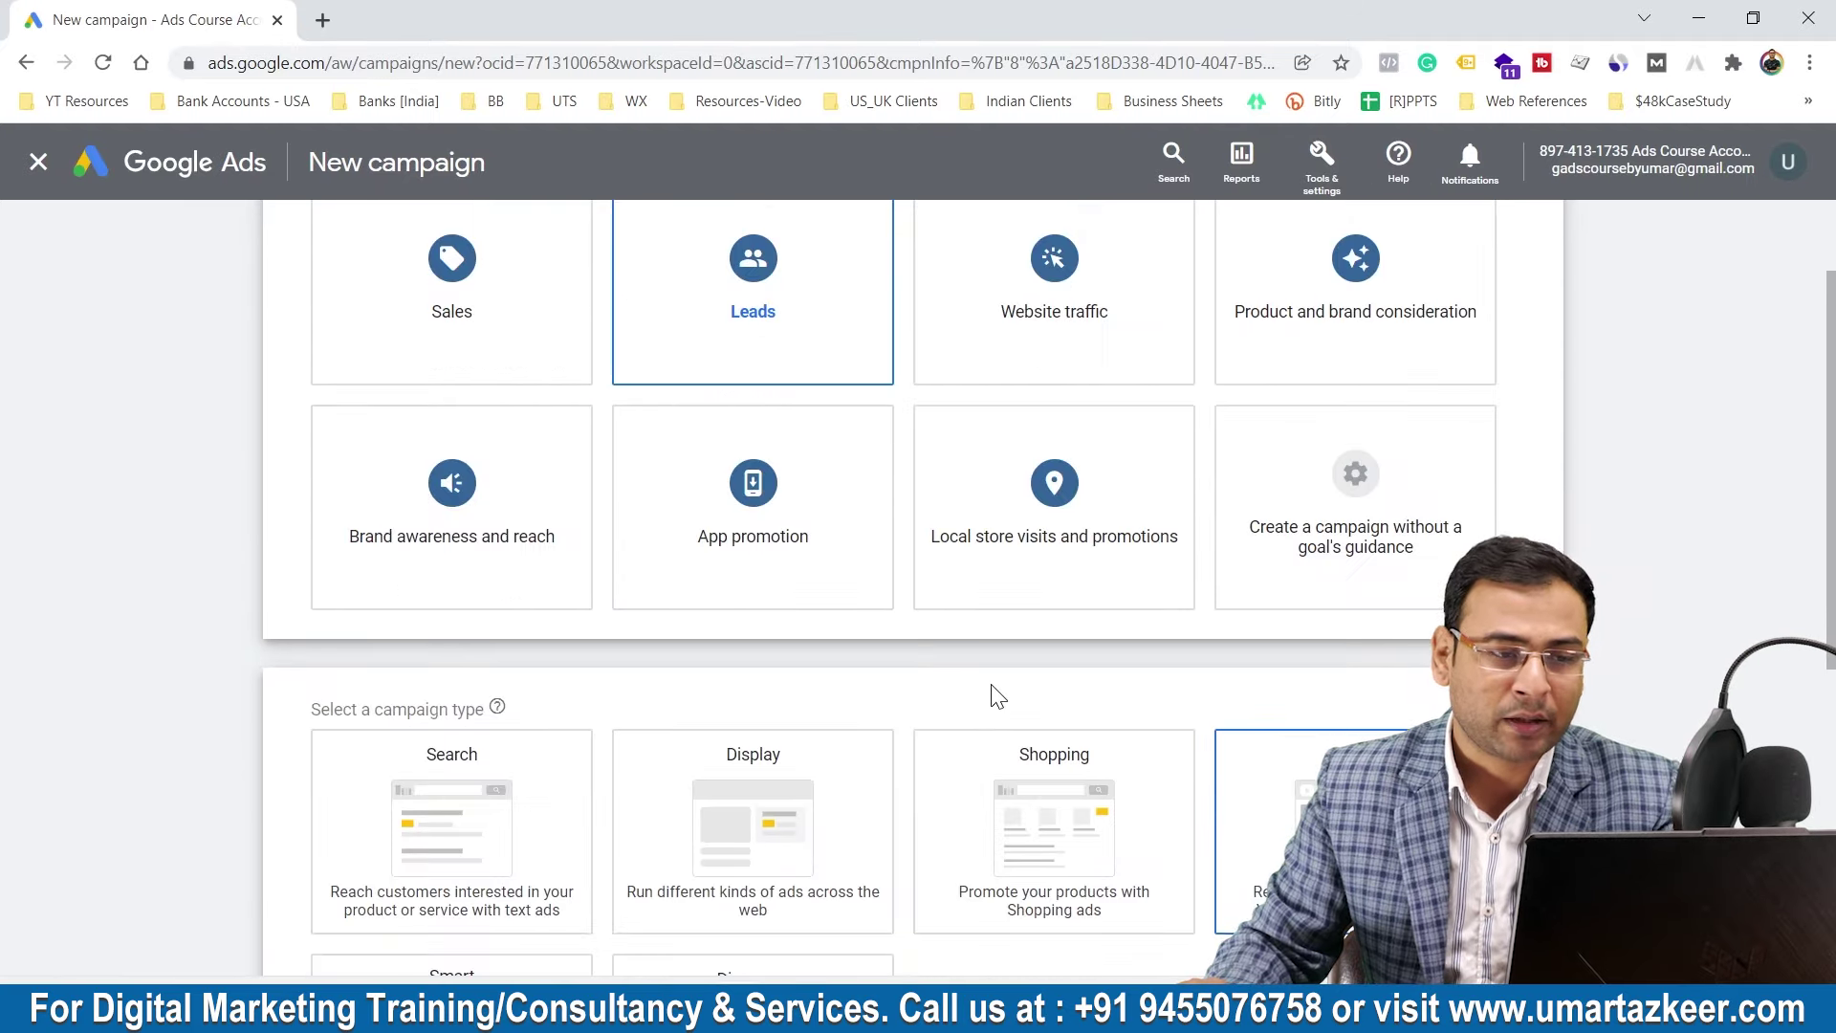
{"action": "scroll", "coordinate": [450, 401], "scroll_direction": "down", "scroll_amount": 5}
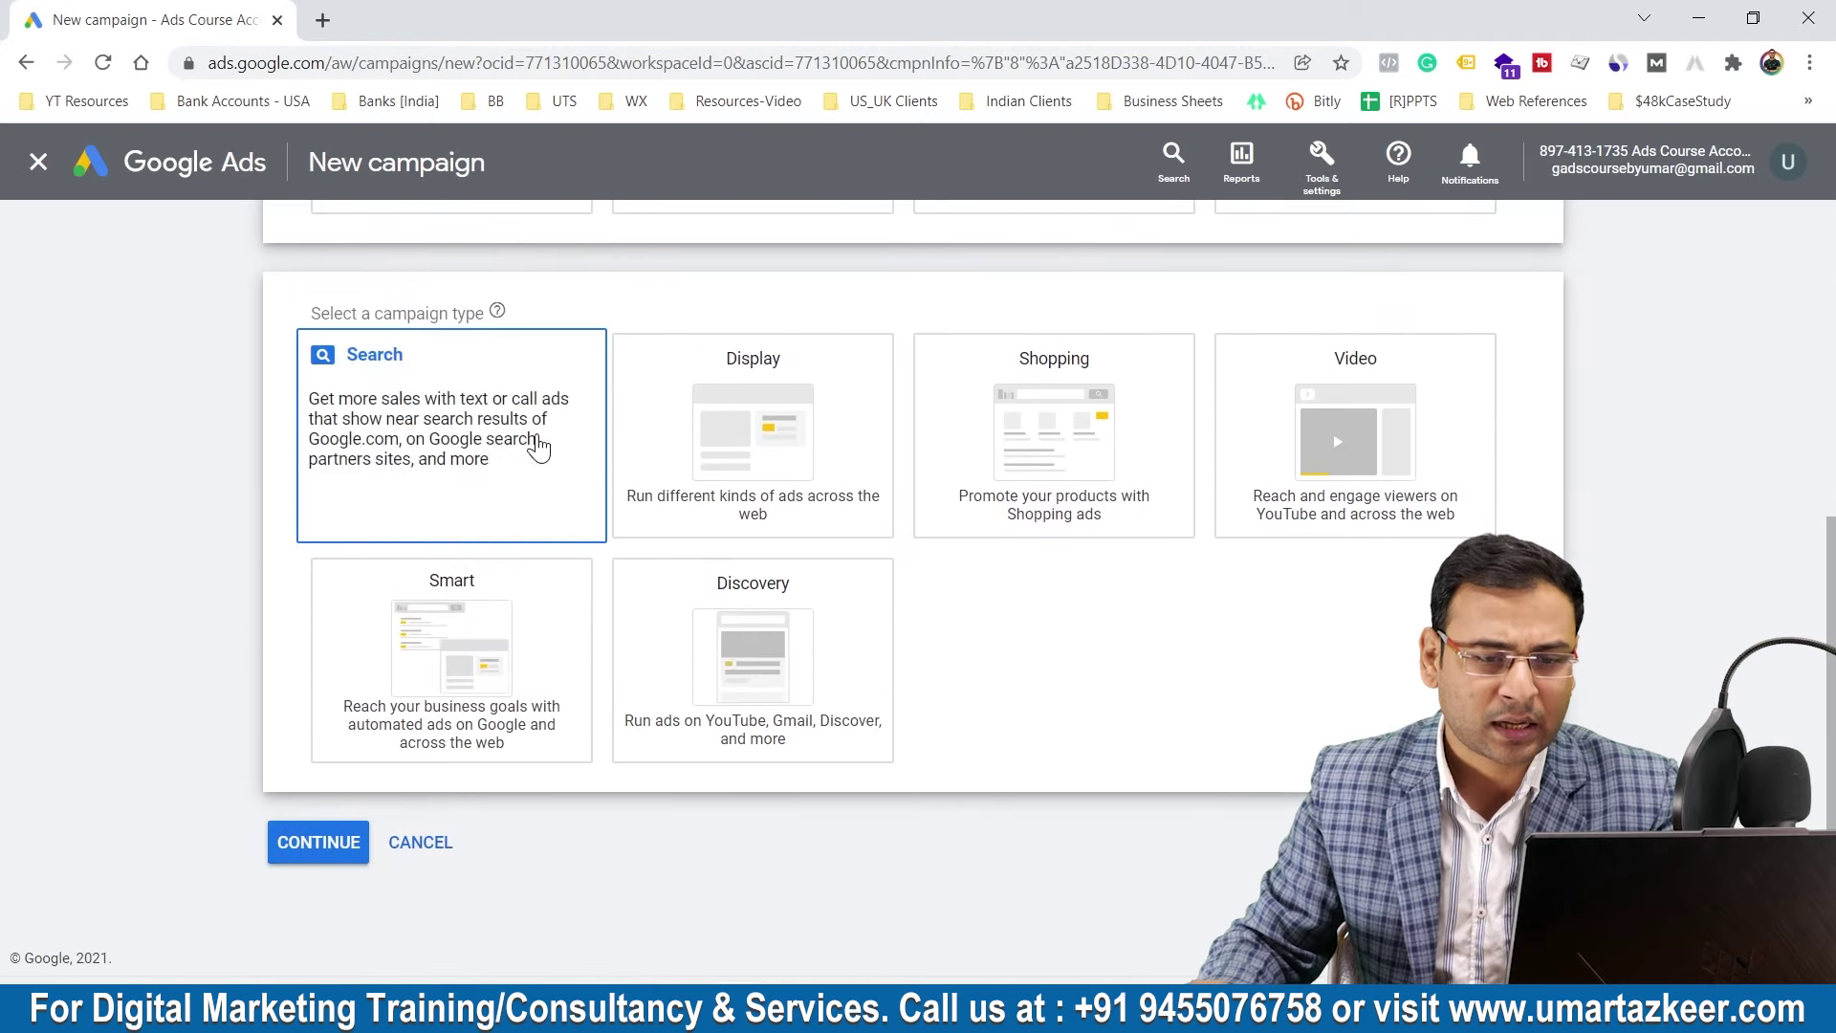
{"action": "left_click", "coordinate": [1412, 419]}
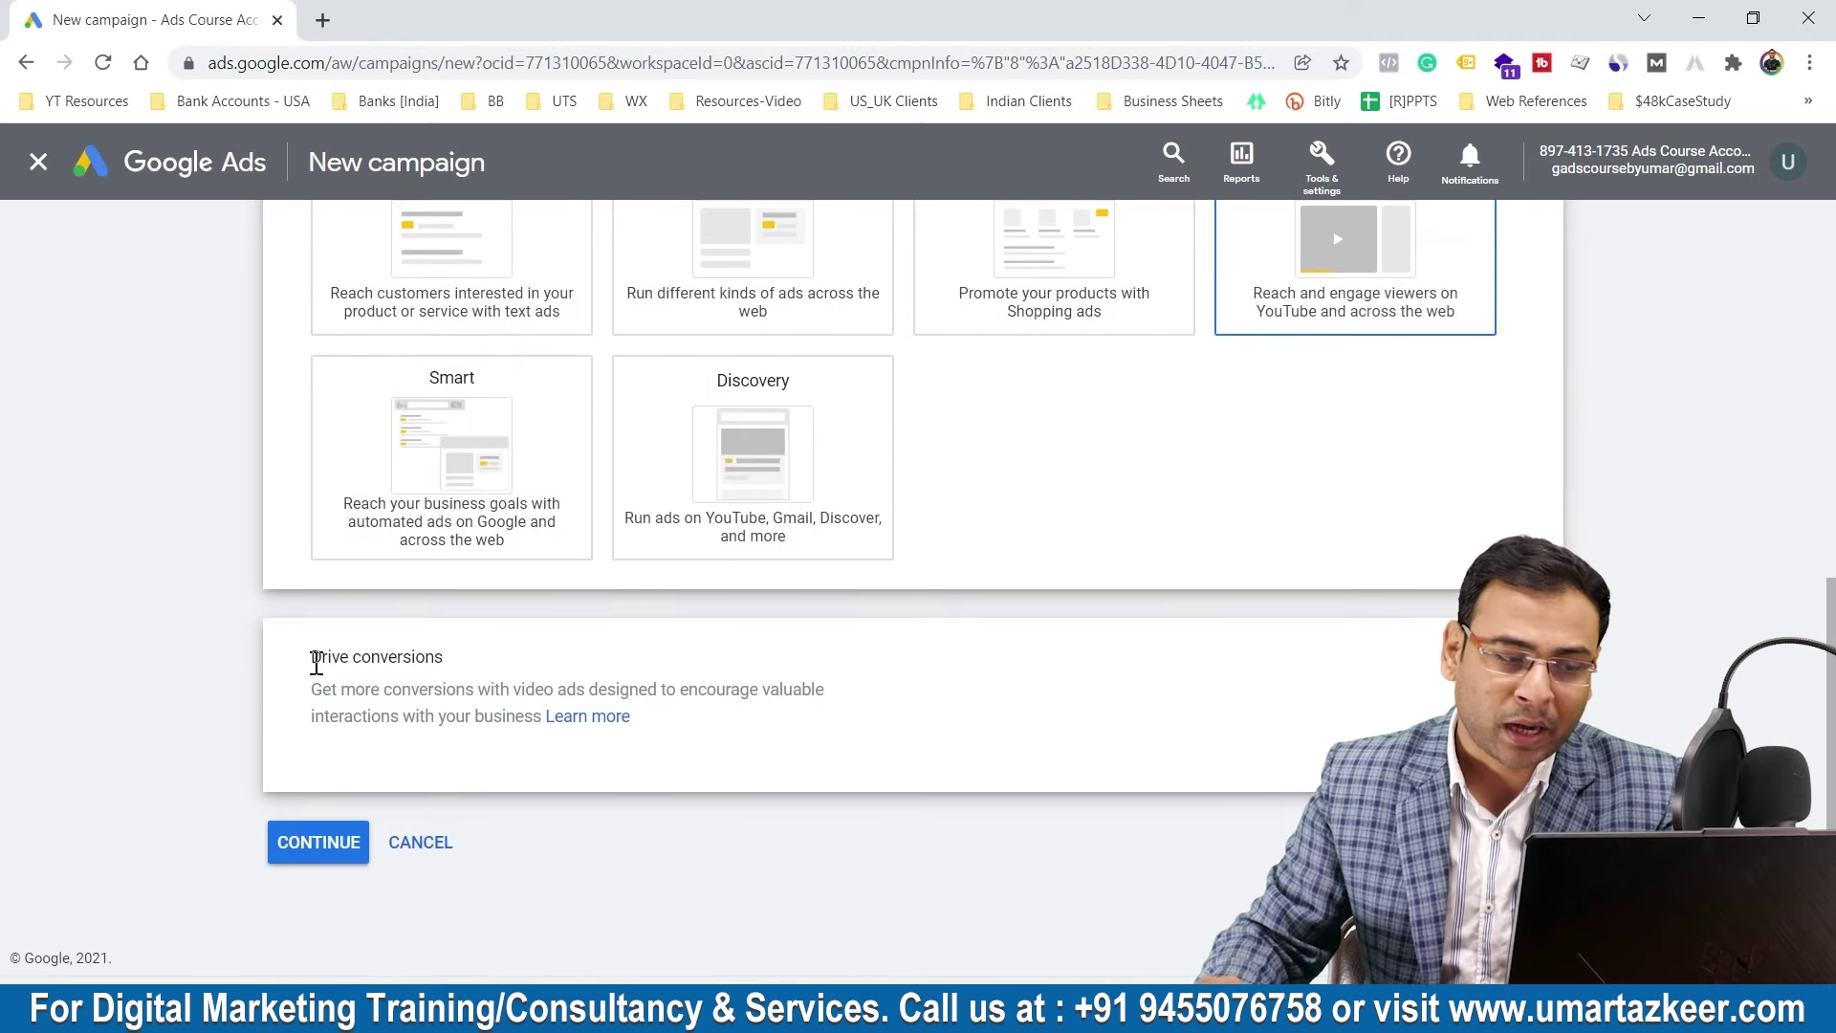
Step: Switch the goal to Brand awareness and reach and choose the Video campaign type
{"action": "scroll", "coordinate": [1221, 717], "scroll_direction": "up", "scroll_amount": 6}
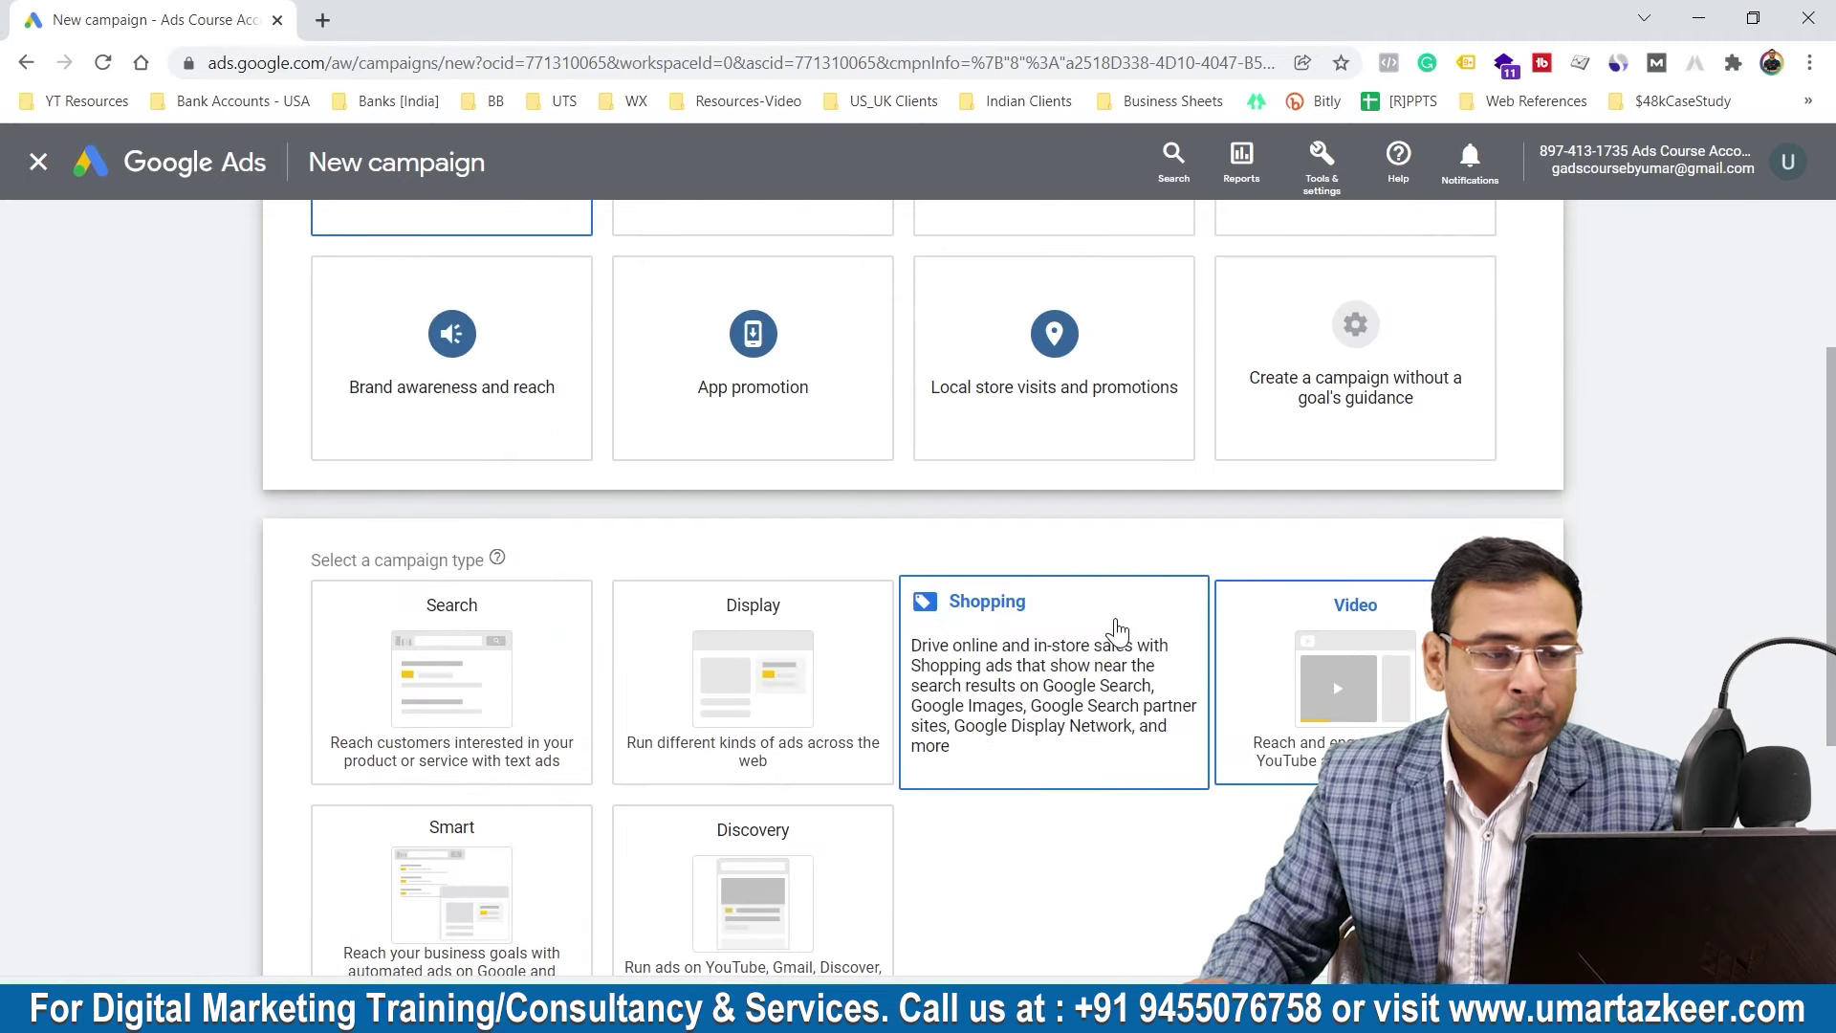
{"action": "left_click", "coordinate": [469, 497]}
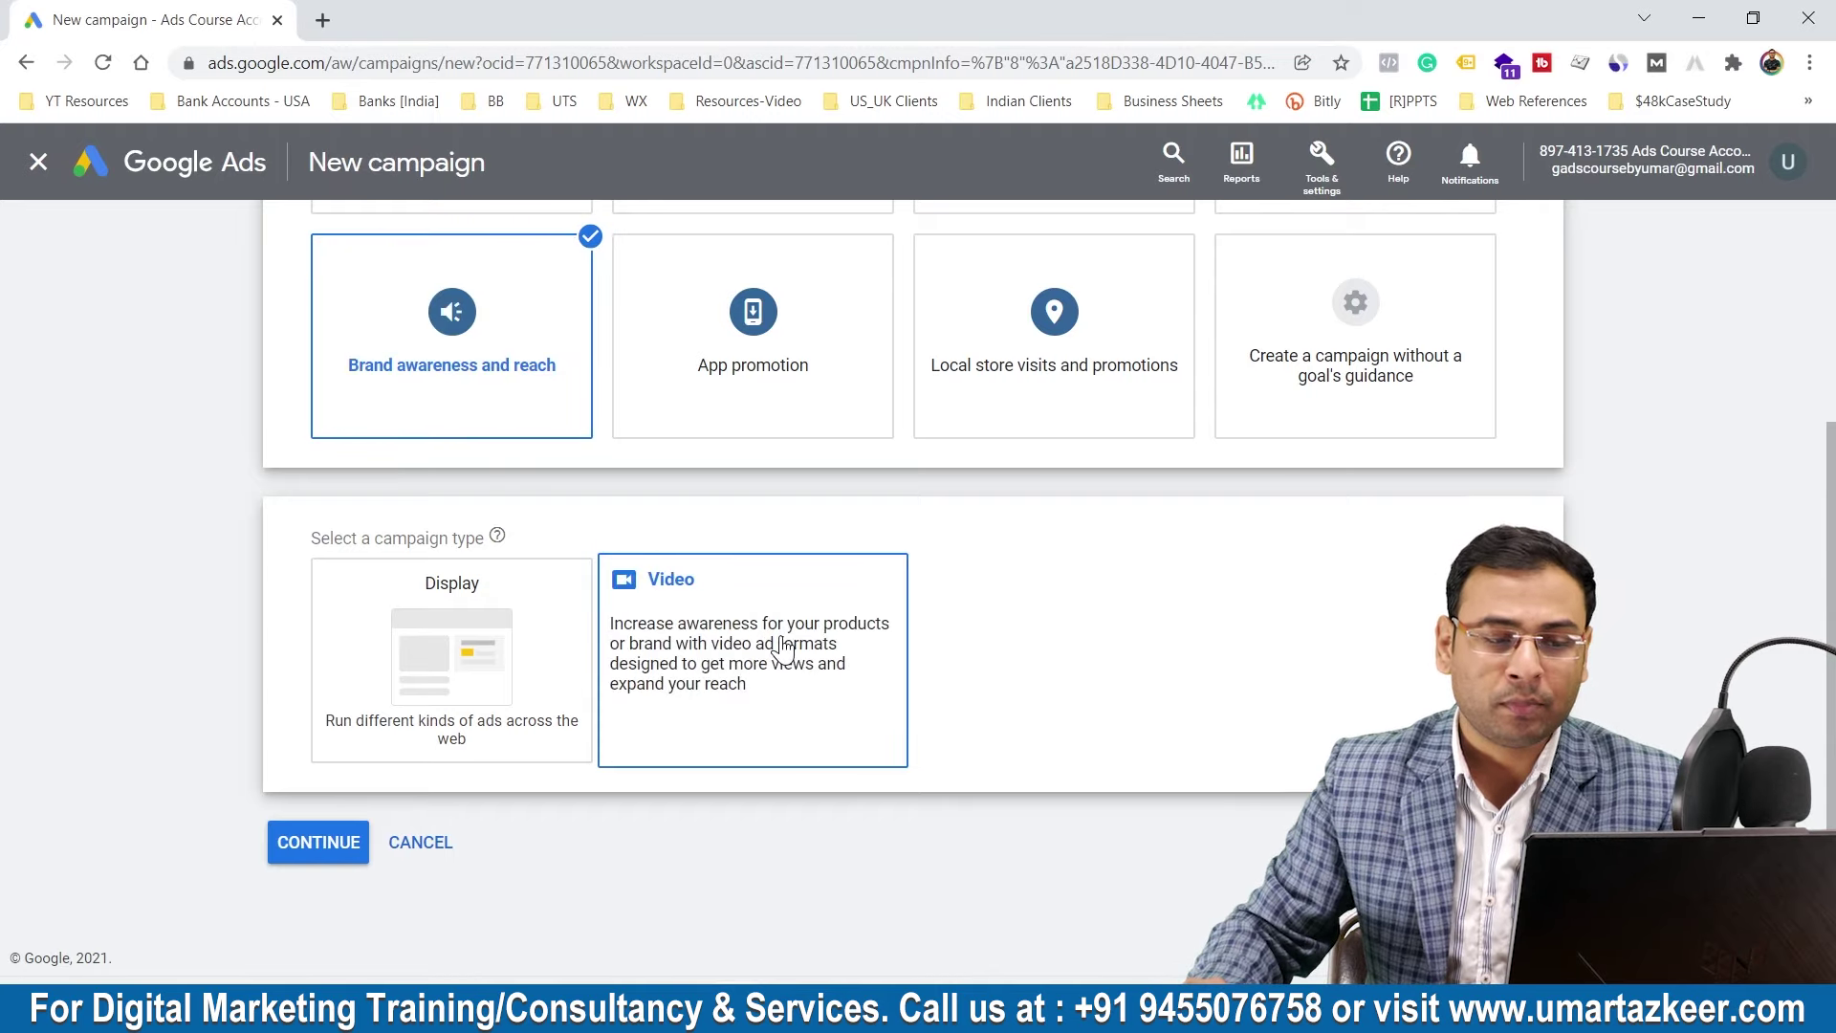
{"action": "left_click", "coordinate": [783, 650]}
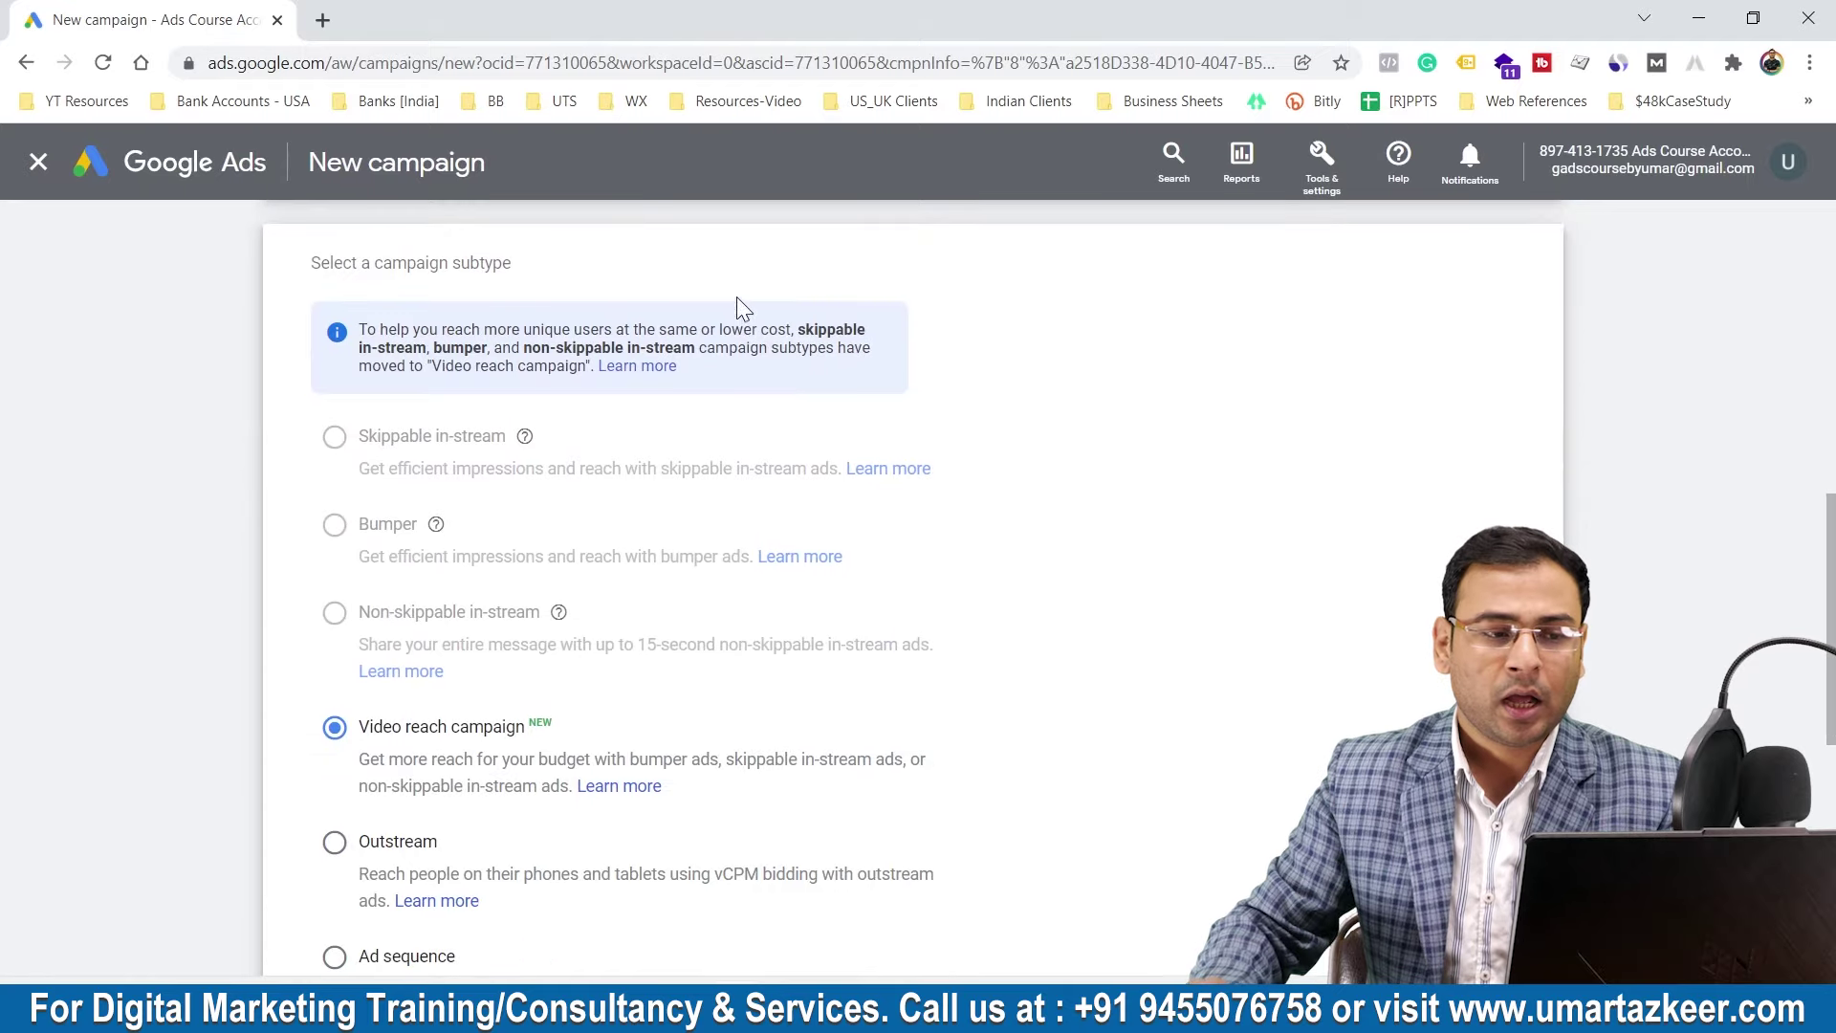
Step: Review the video campaign subtypes for the brand awareness goal and select Outstream
{"action": "scroll", "coordinate": [622, 705], "scroll_direction": "down", "scroll_amount": 3}
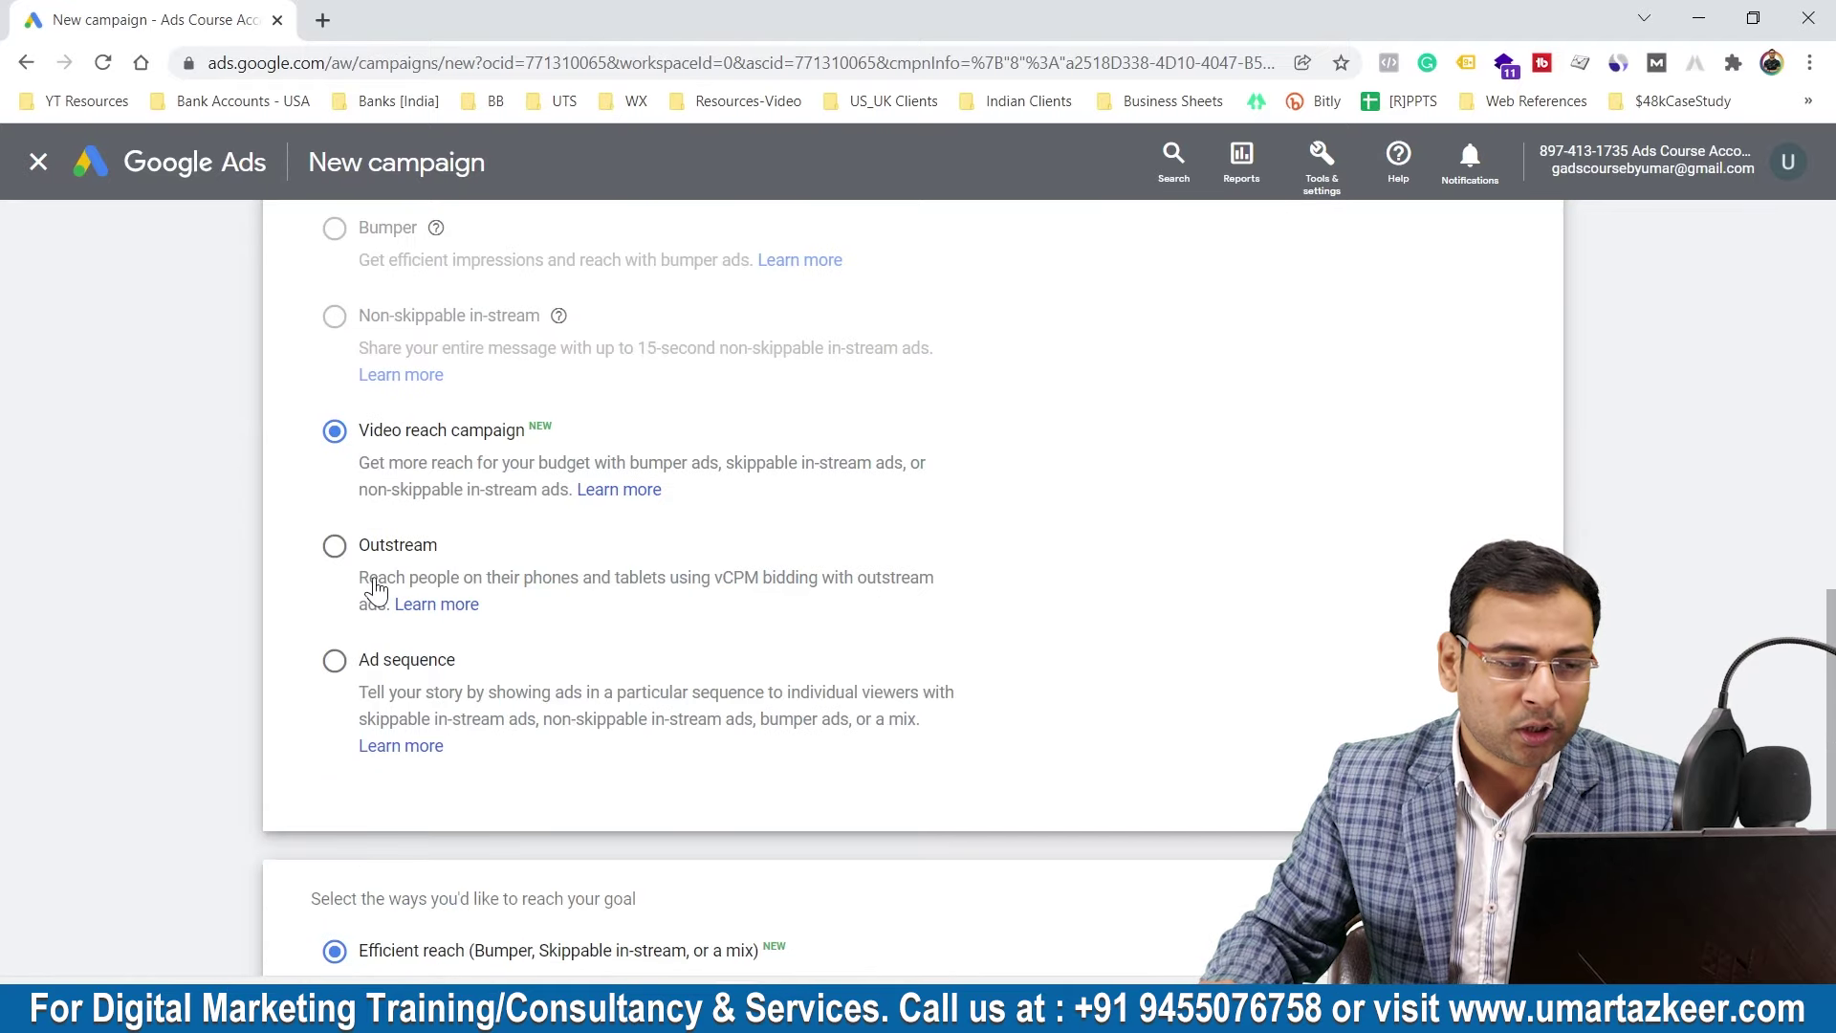
{"action": "scroll", "coordinate": [387, 553], "scroll_direction": "up", "scroll_amount": 5}
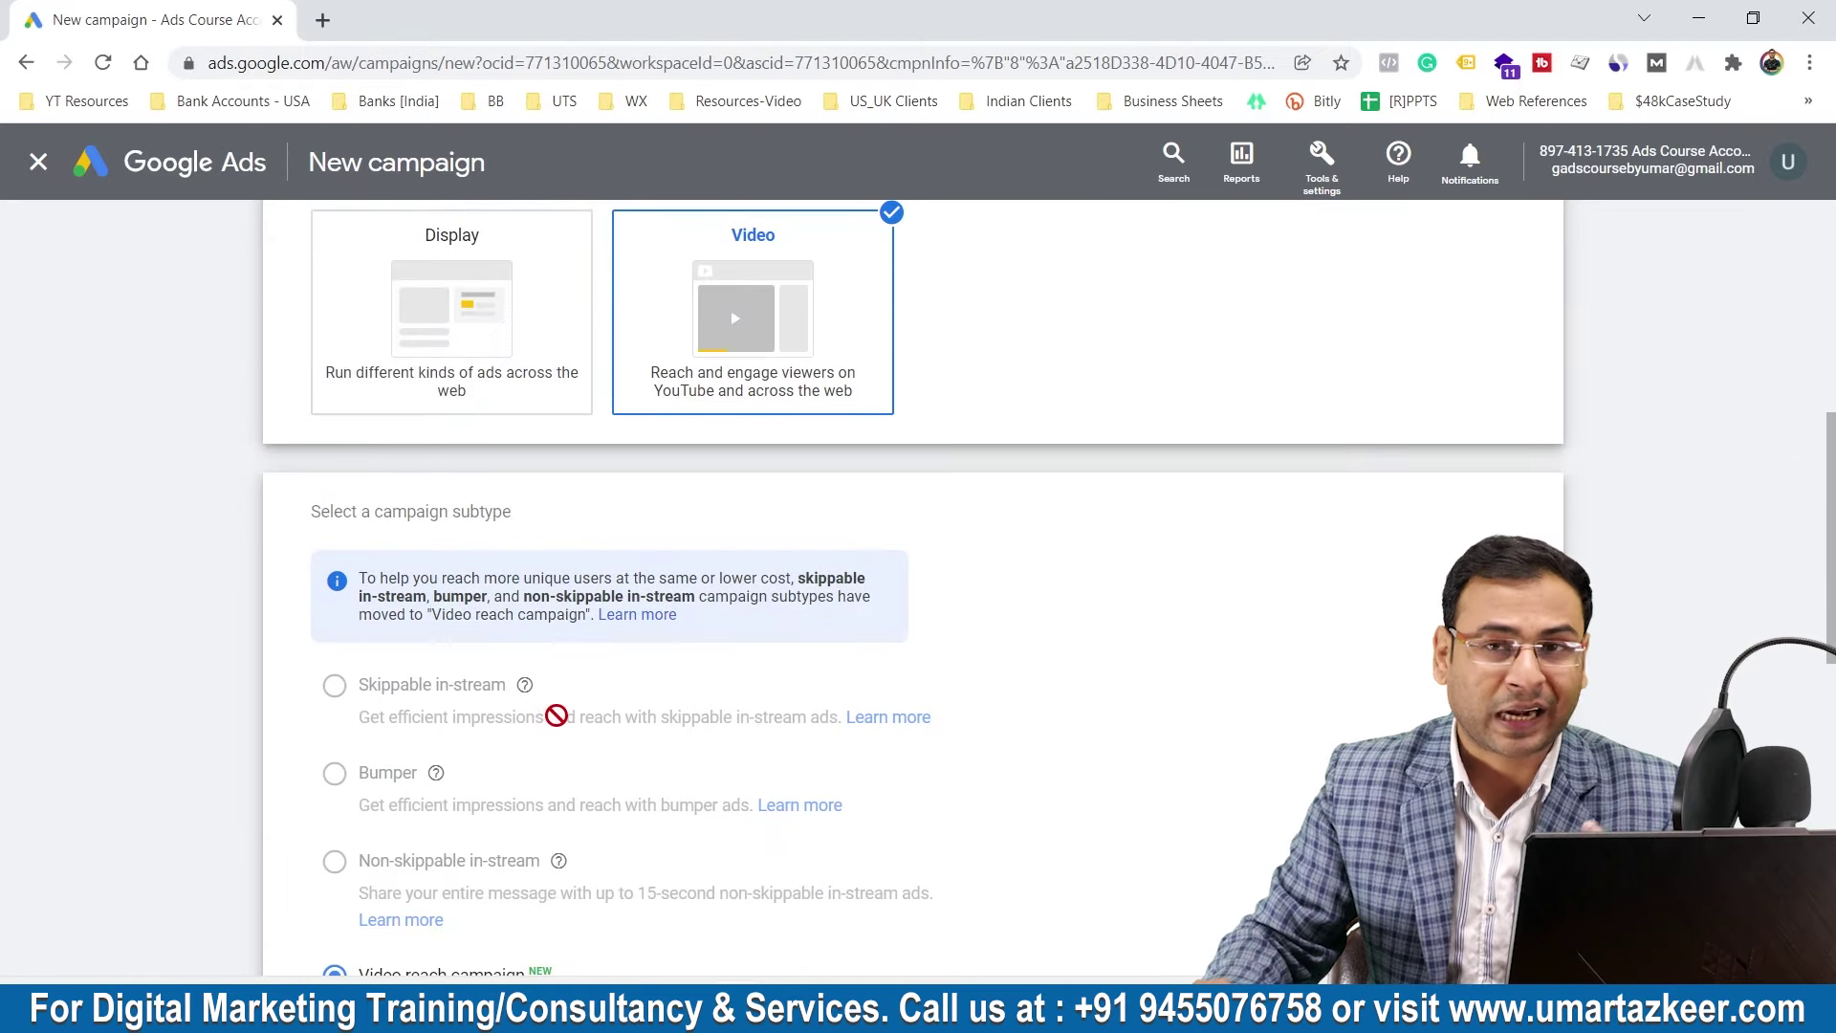
{"action": "mouse_move", "coordinate": [564, 691]}
{"action": "scroll", "coordinate": [1154, 463], "scroll_direction": "down", "scroll_amount": 2}
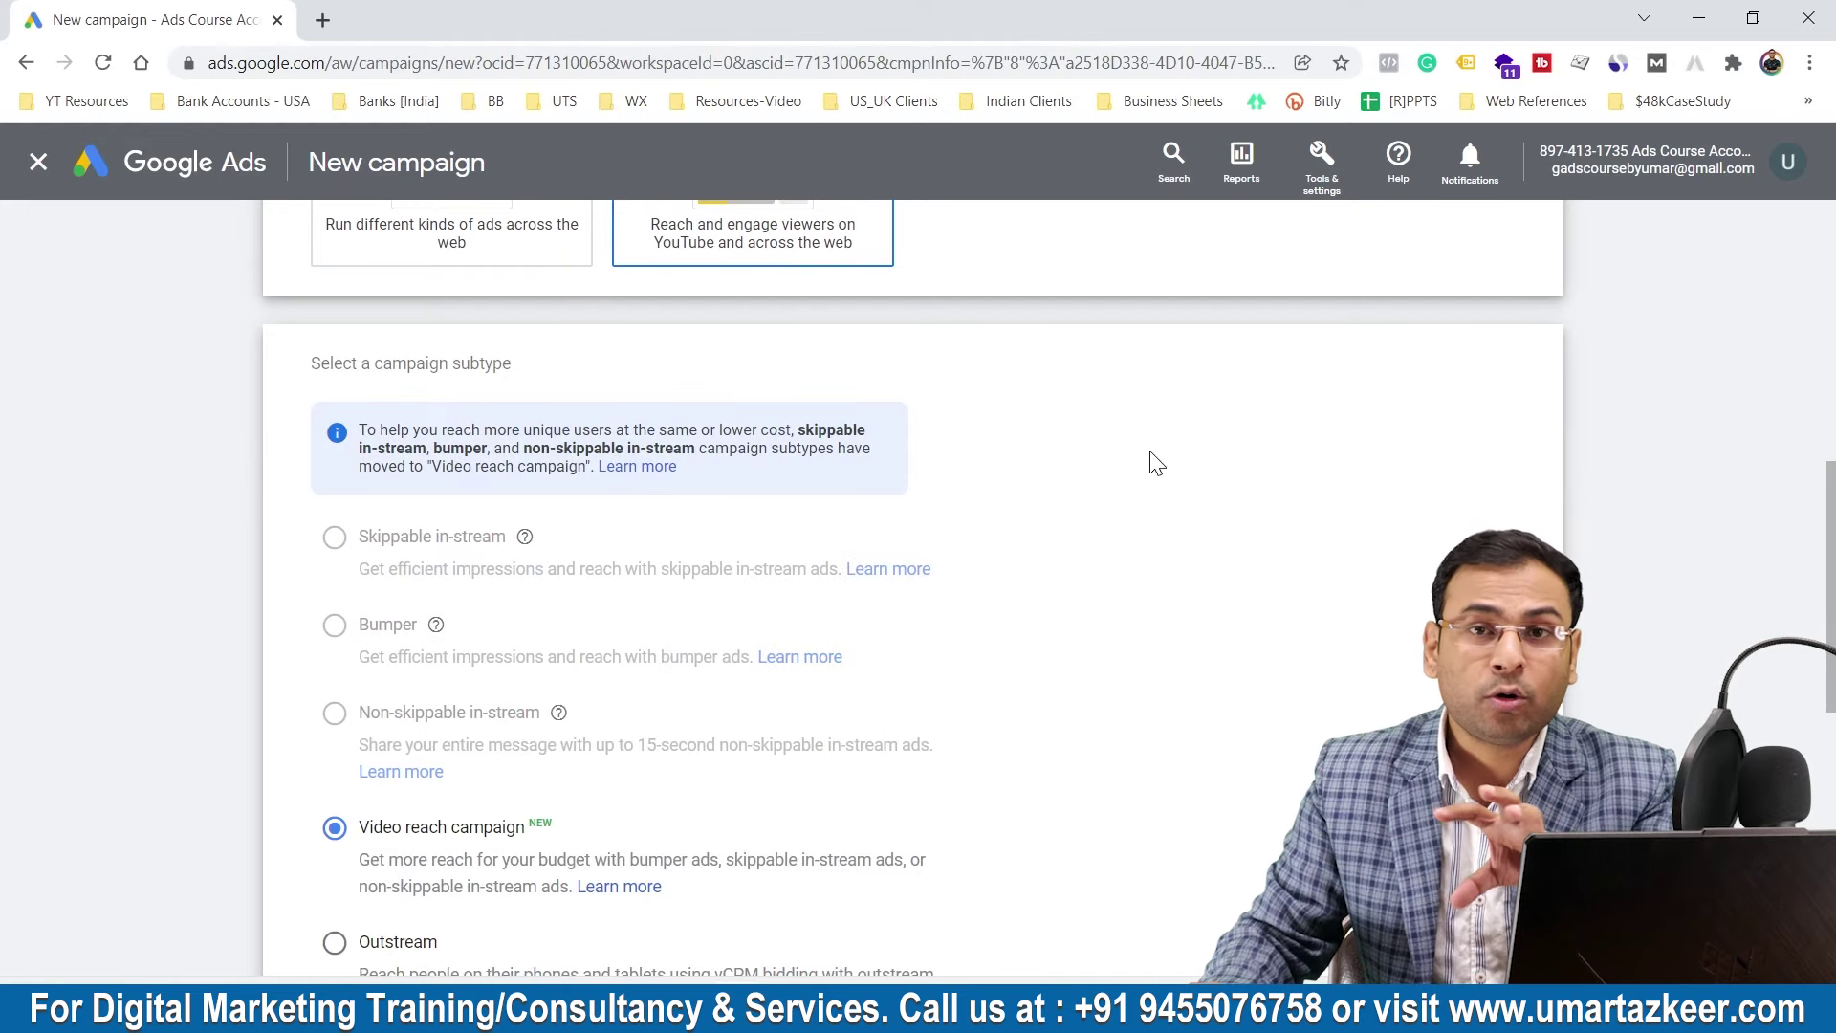
{"action": "scroll", "coordinate": [1106, 554], "scroll_direction": "down", "scroll_amount": 4}
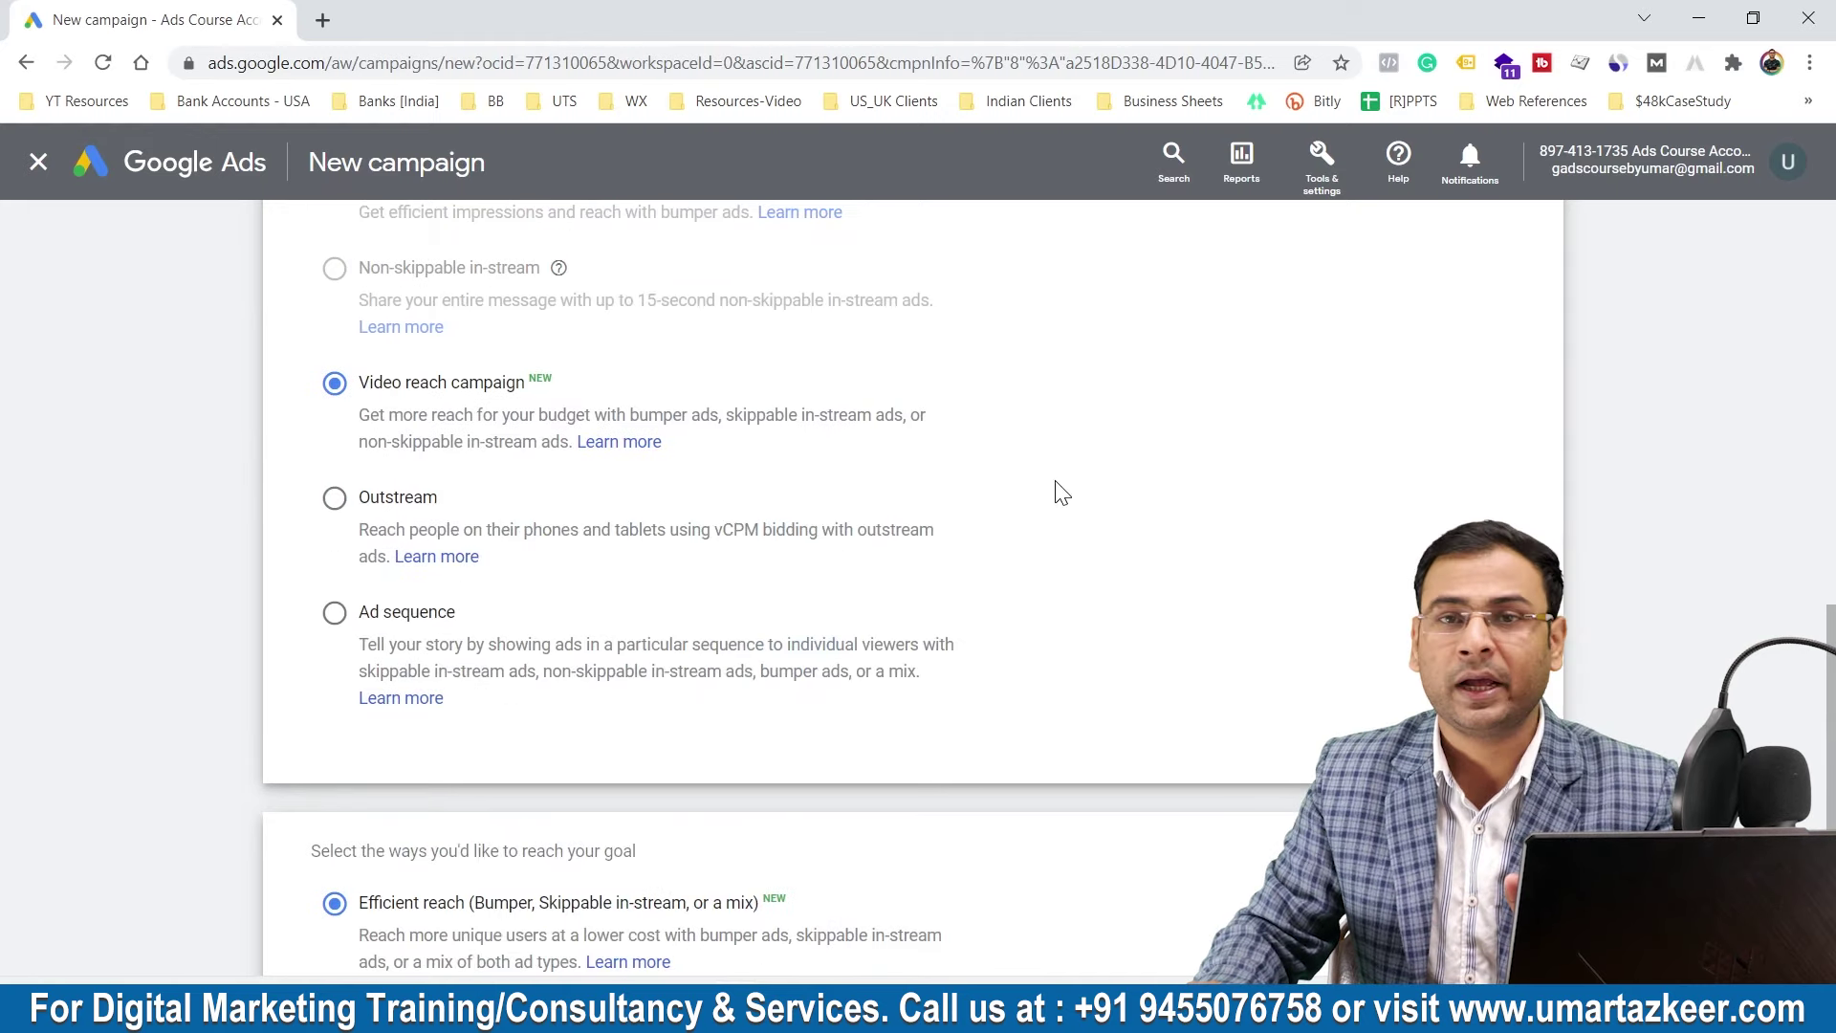
{"action": "scroll", "coordinate": [1059, 492], "scroll_direction": "up", "scroll_amount": 5}
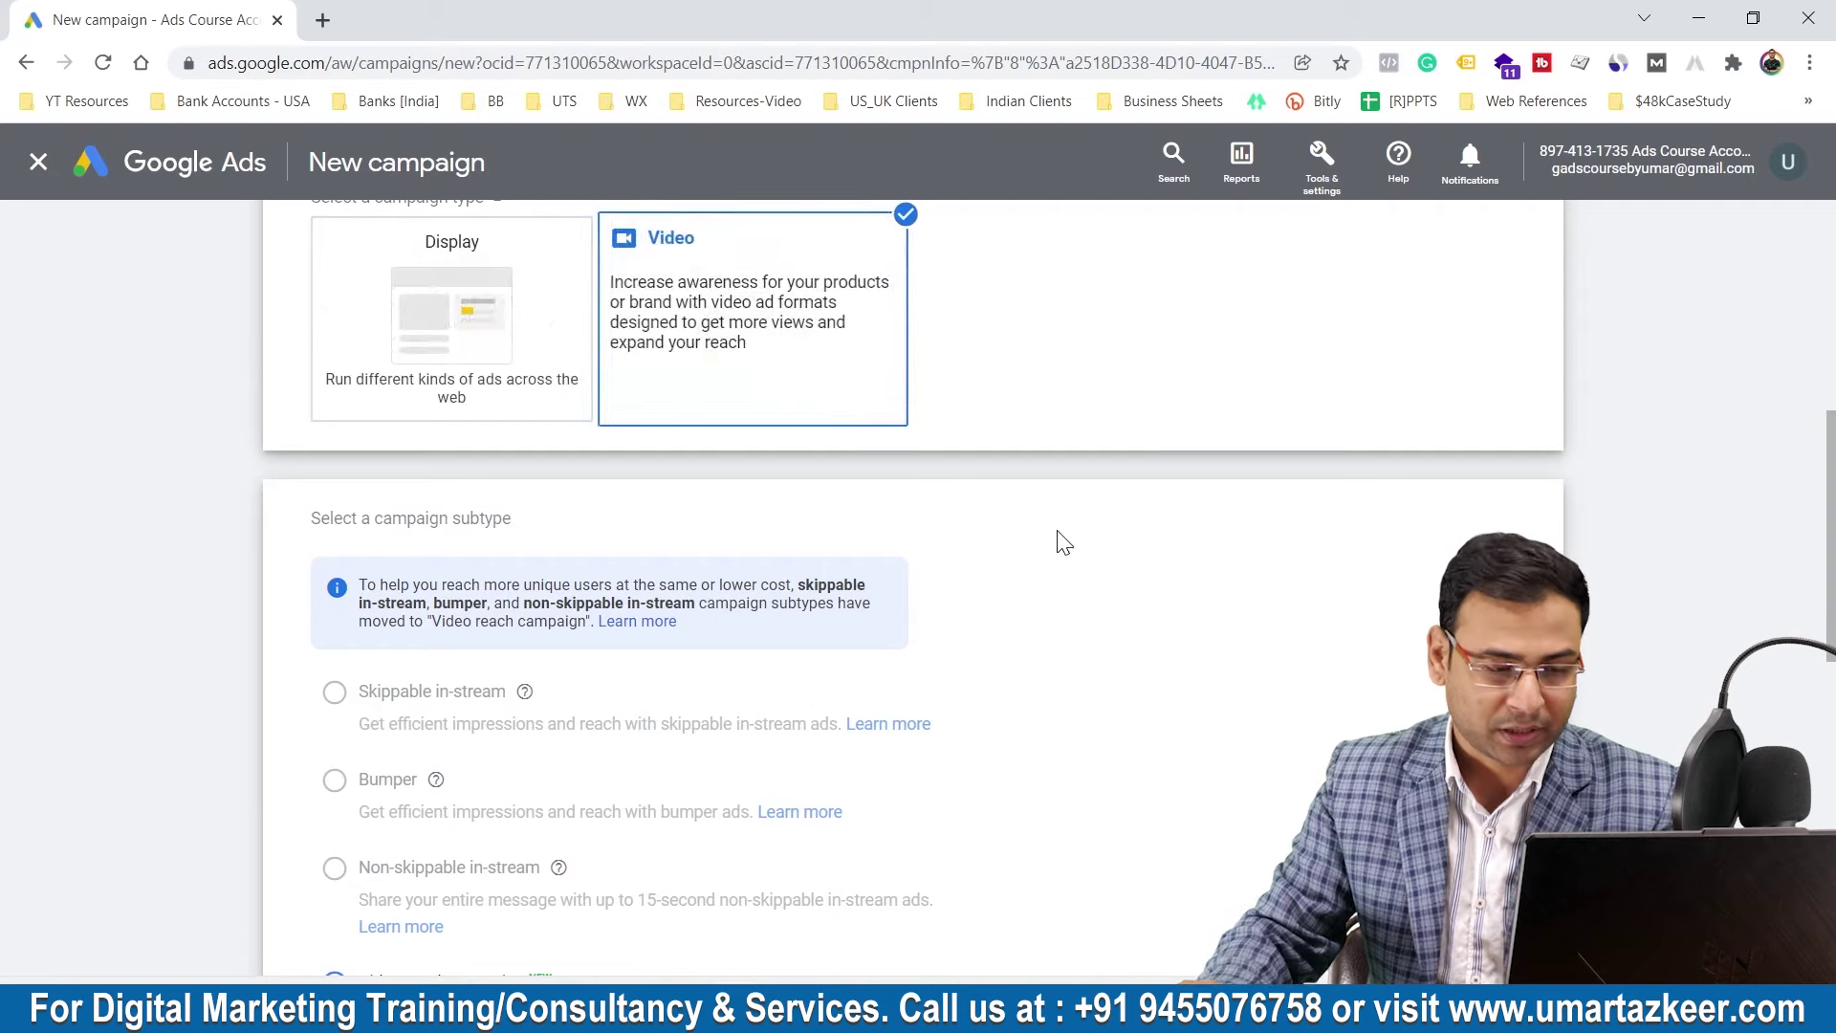
{"action": "scroll", "coordinate": [1061, 574], "scroll_direction": "down", "scroll_amount": 4}
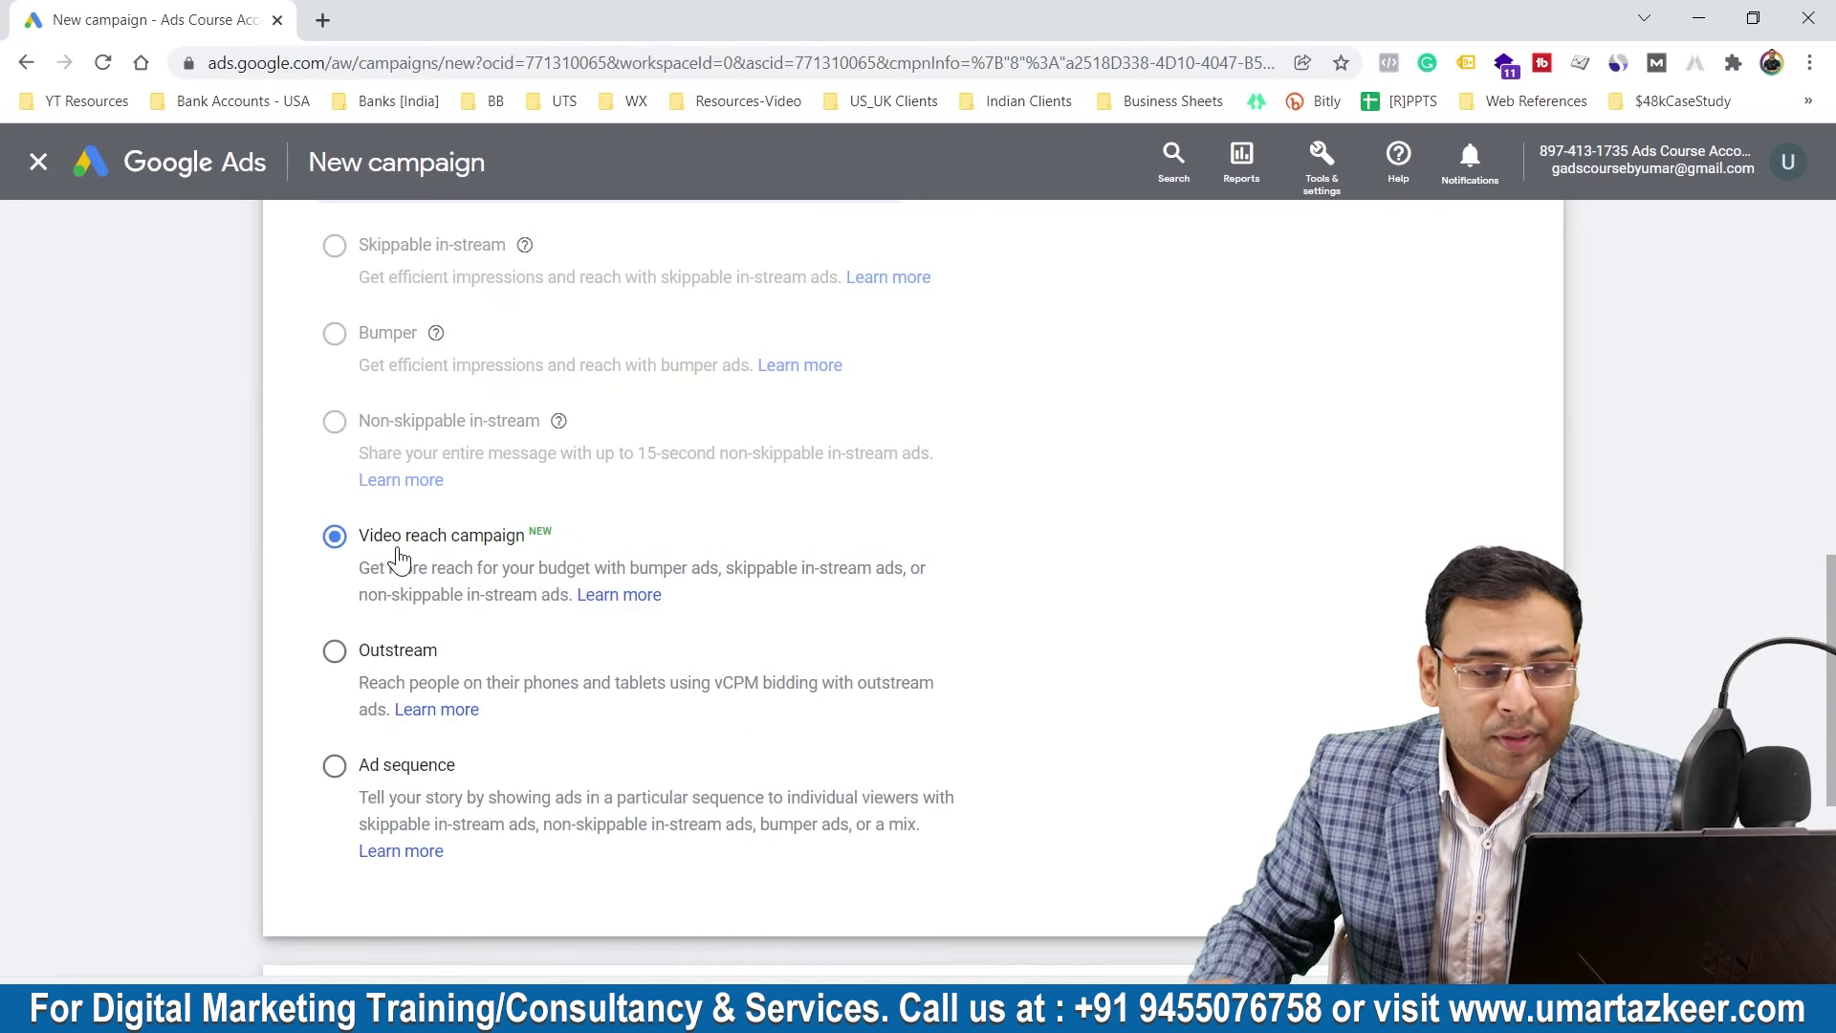
{"action": "left_click", "coordinate": [371, 658]}
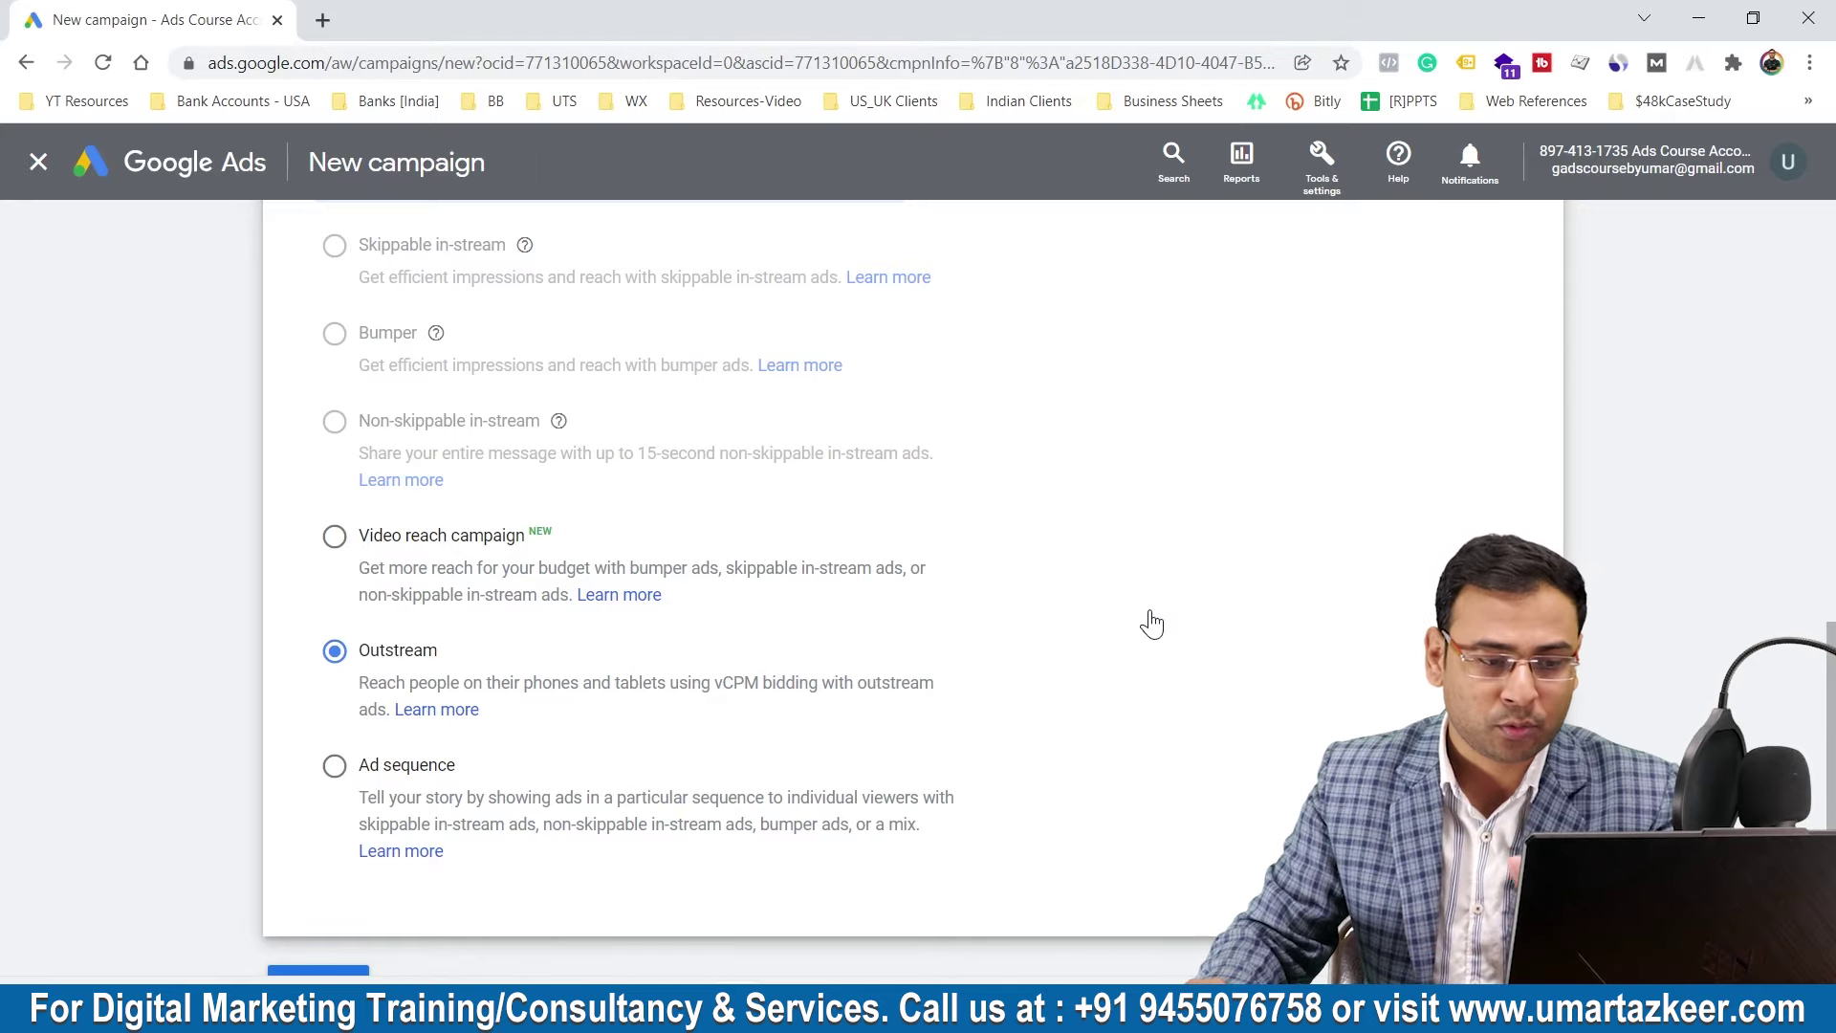
Step: Choose to create a Video campaign without a goal's guidance, with the Outstream subtype, and continue to the campaign settings
{"action": "scroll", "coordinate": [1143, 622], "scroll_direction": "up", "scroll_amount": 10}
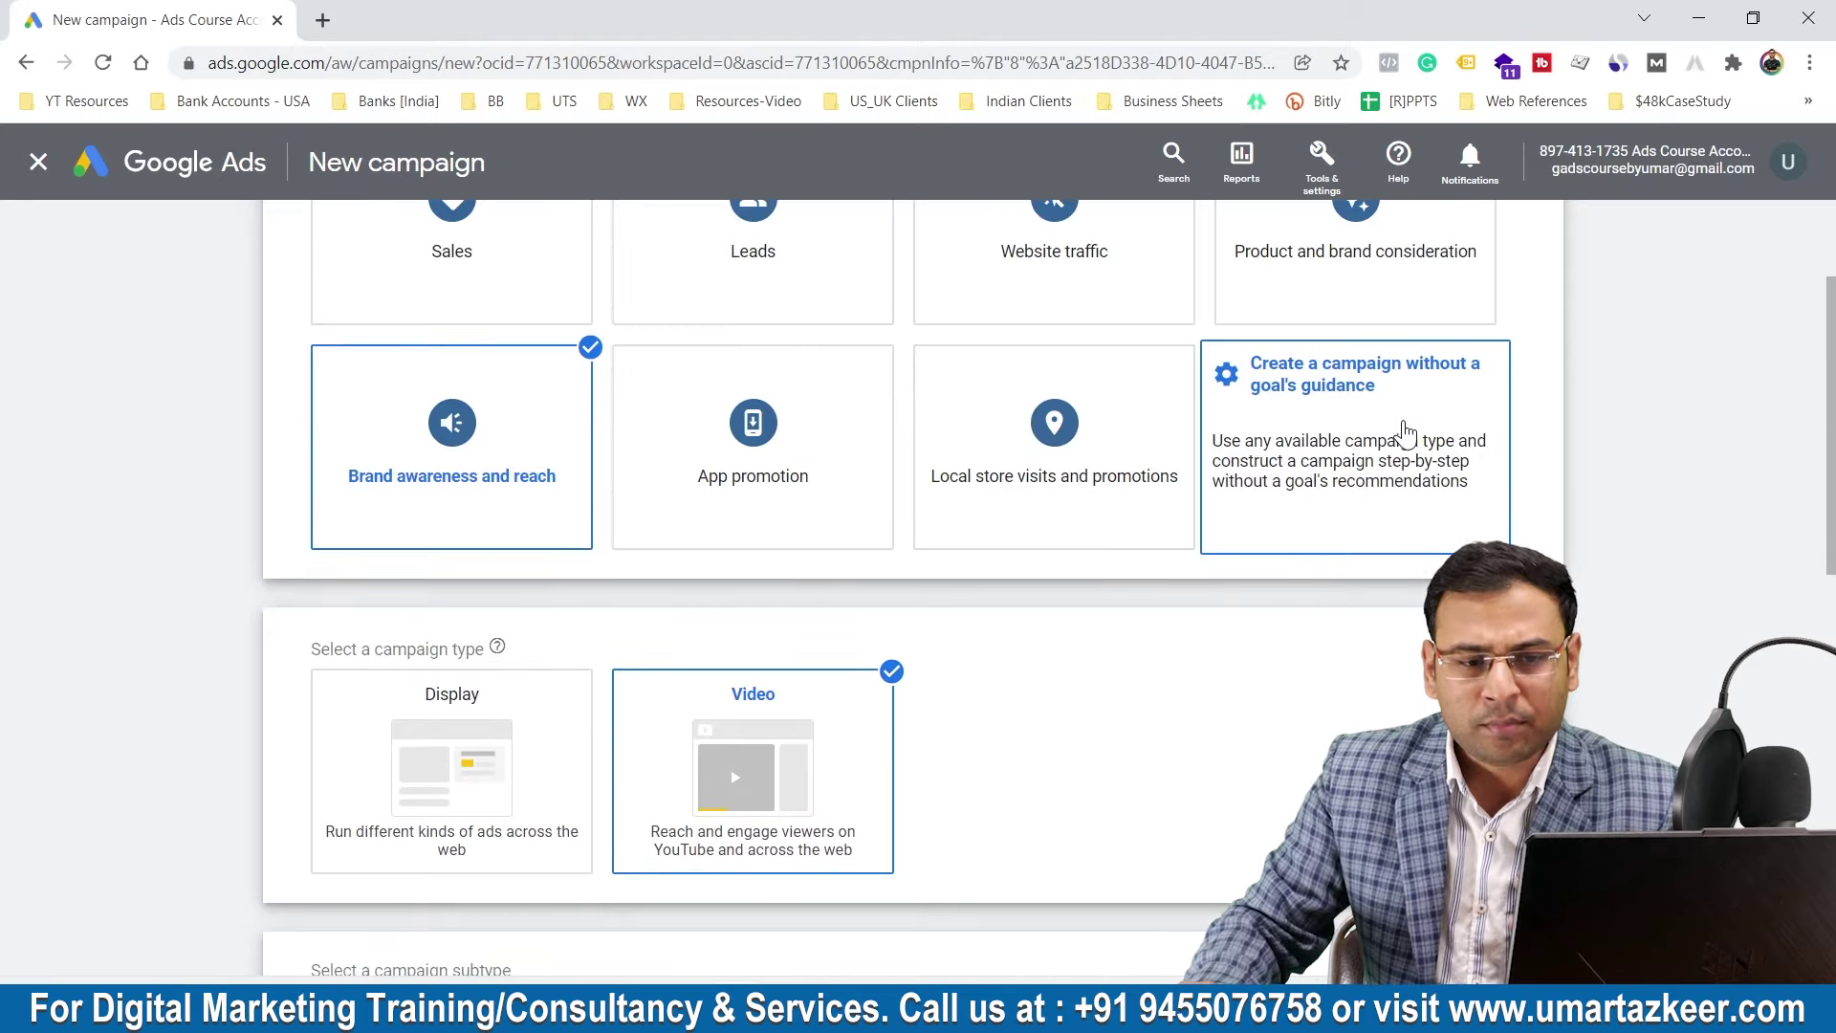
{"action": "left_click", "coordinate": [1405, 433]}
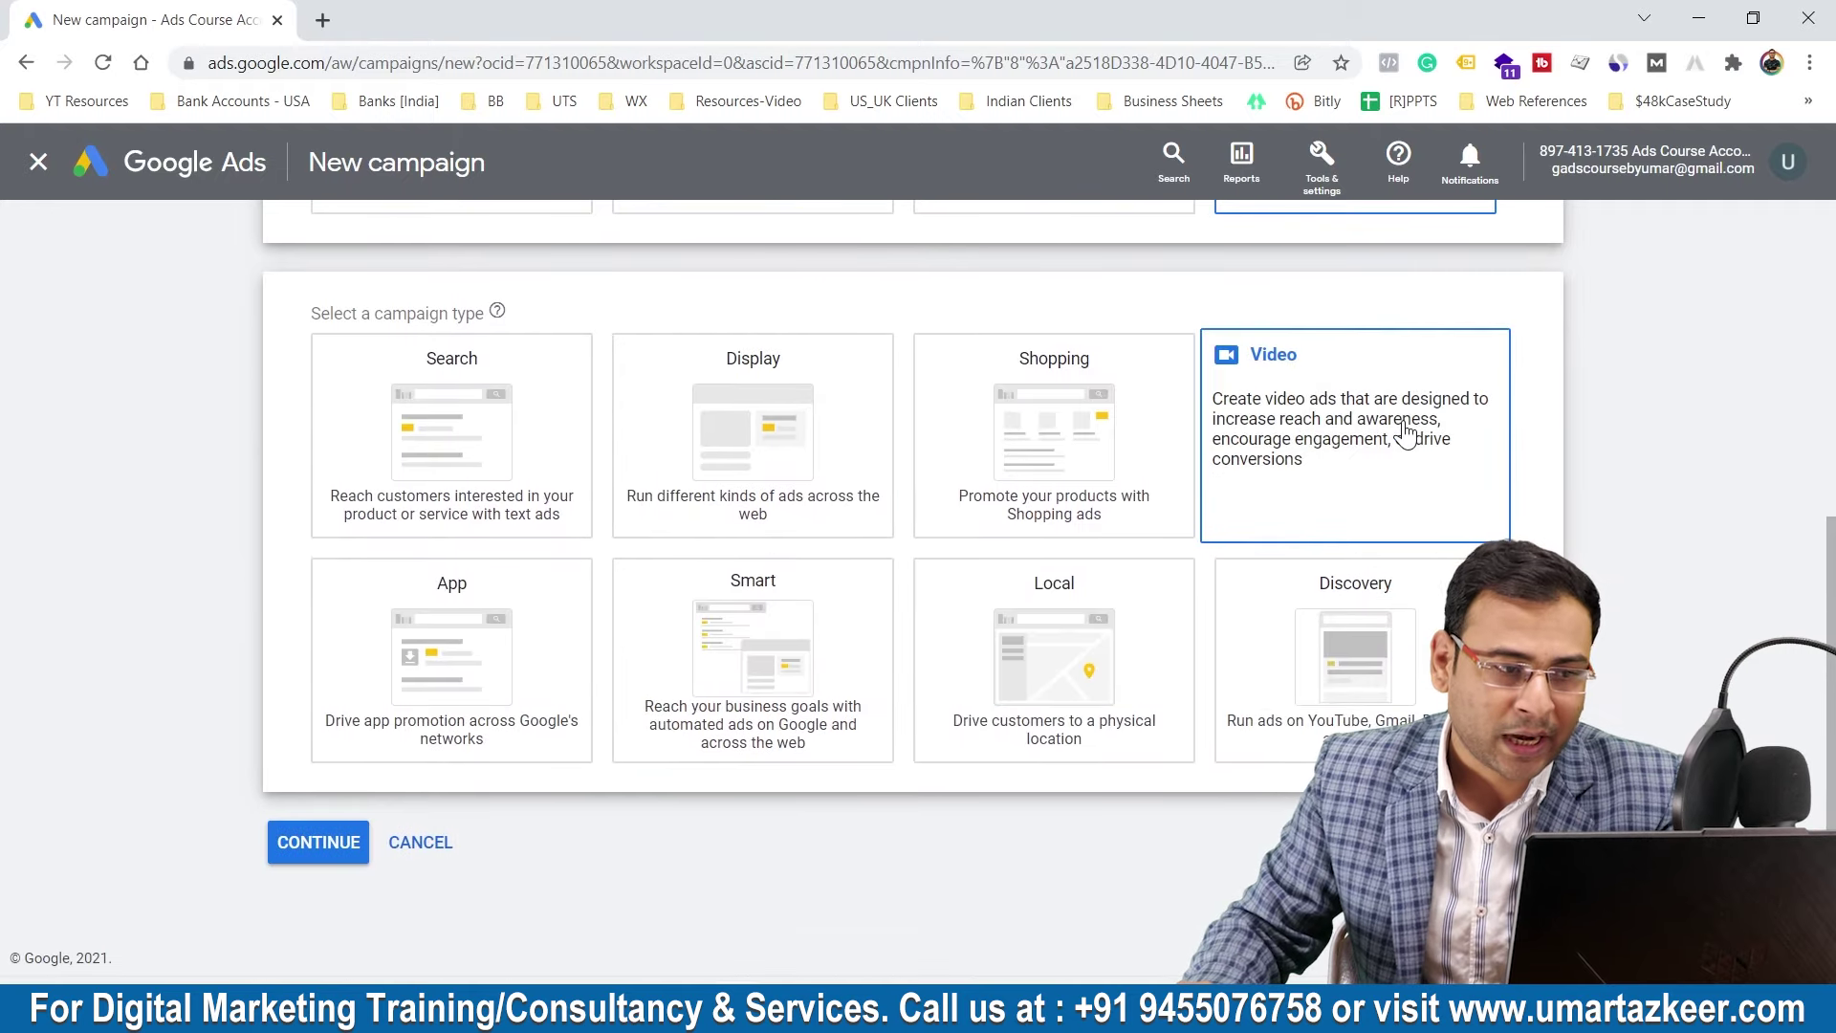
{"action": "left_click", "coordinate": [1386, 402]}
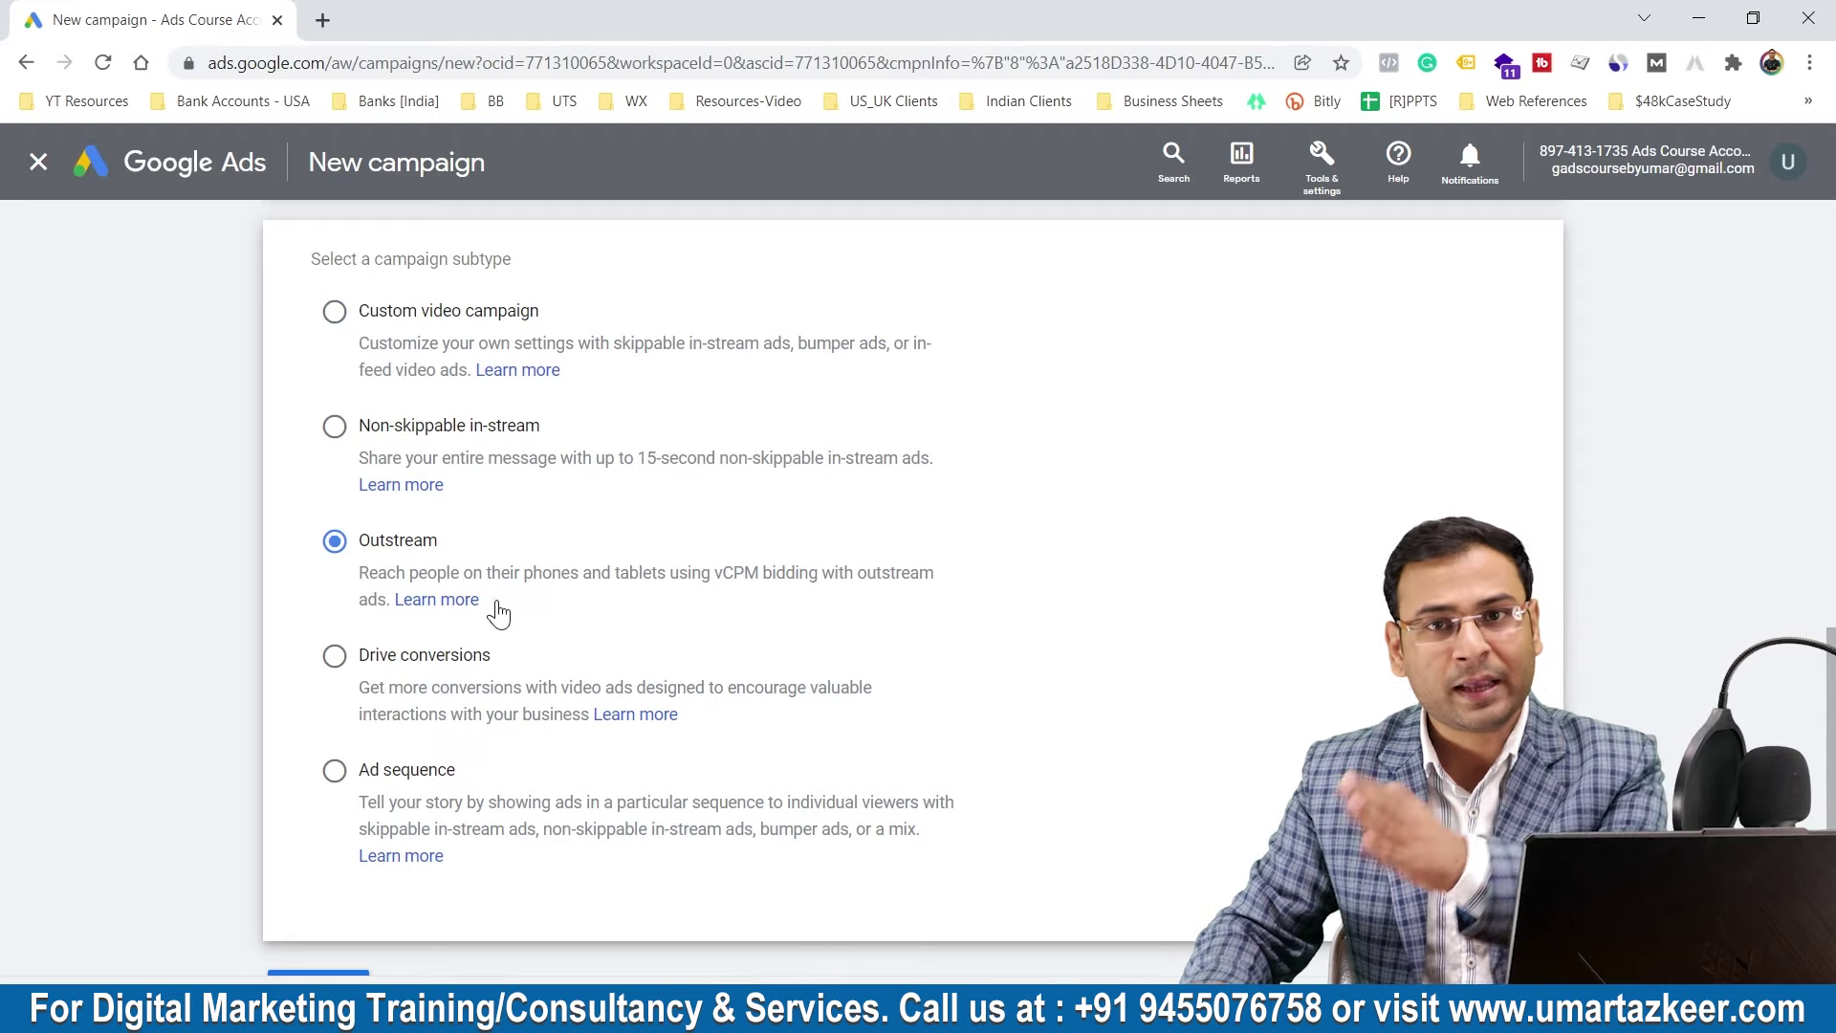
{"action": "scroll", "coordinate": [808, 631], "scroll_direction": "down", "scroll_amount": 2}
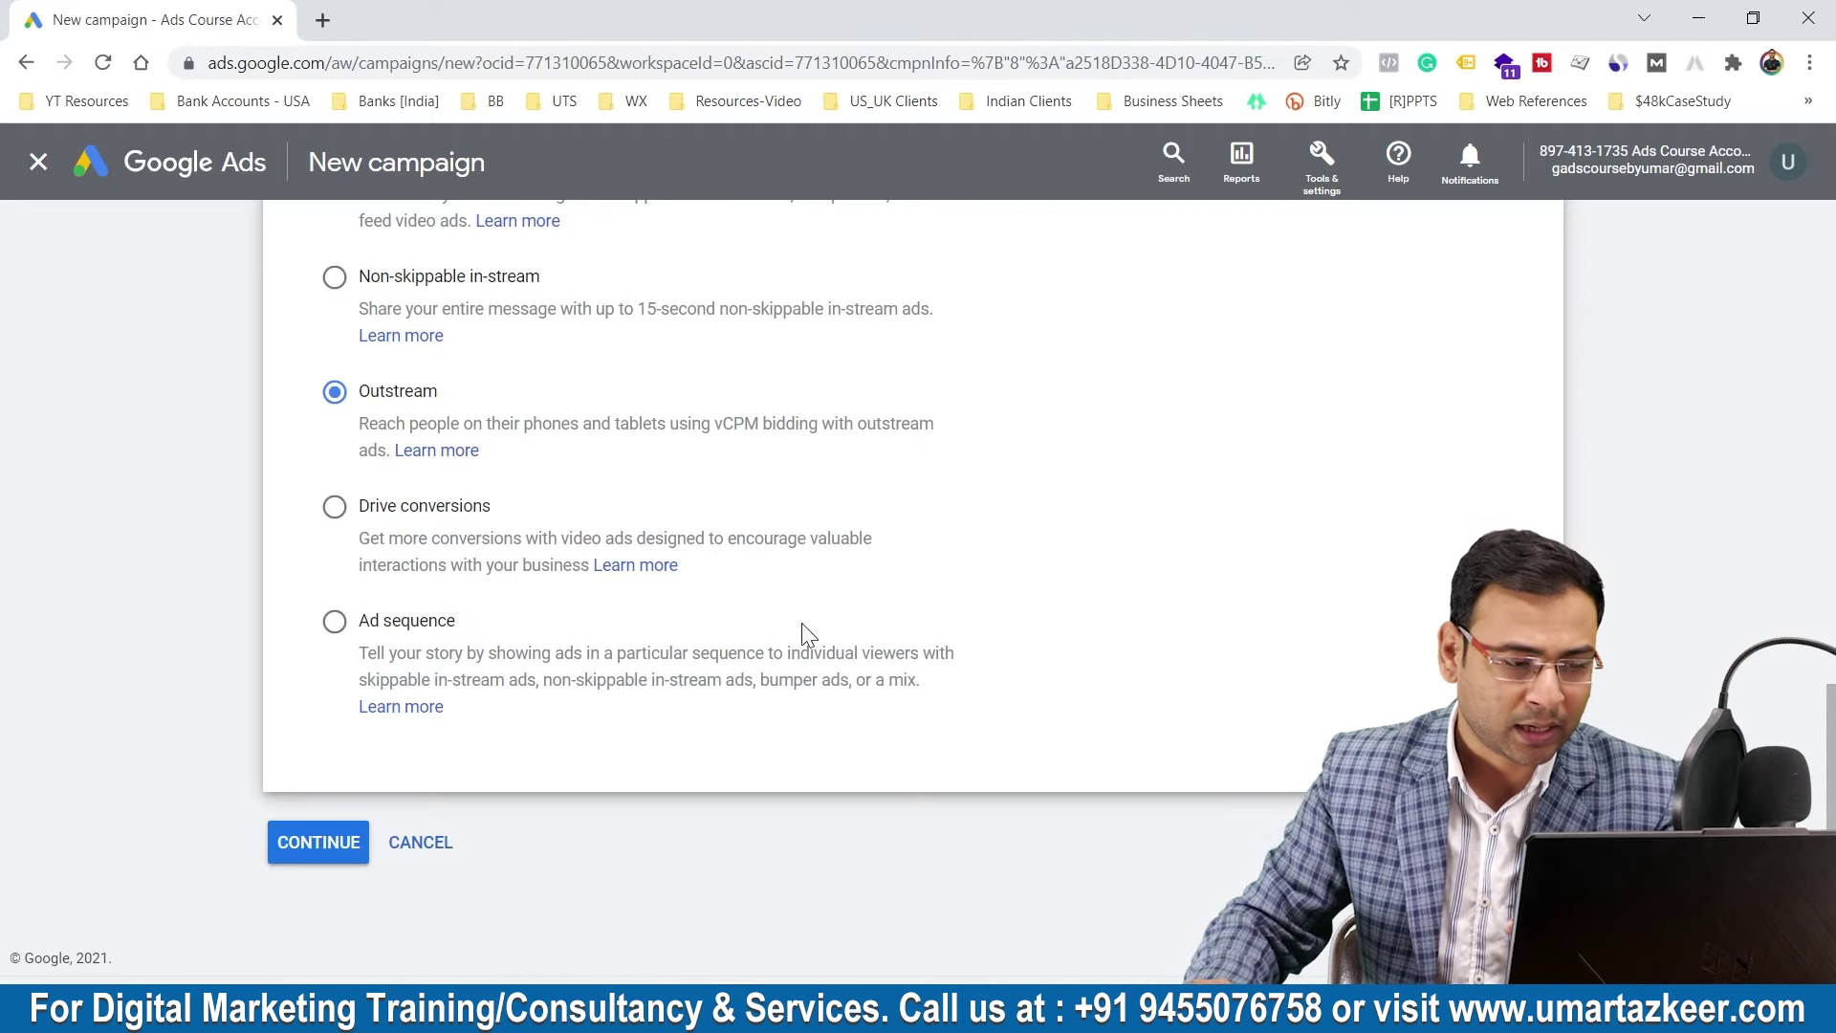
{"action": "left_click", "coordinate": [309, 828]}
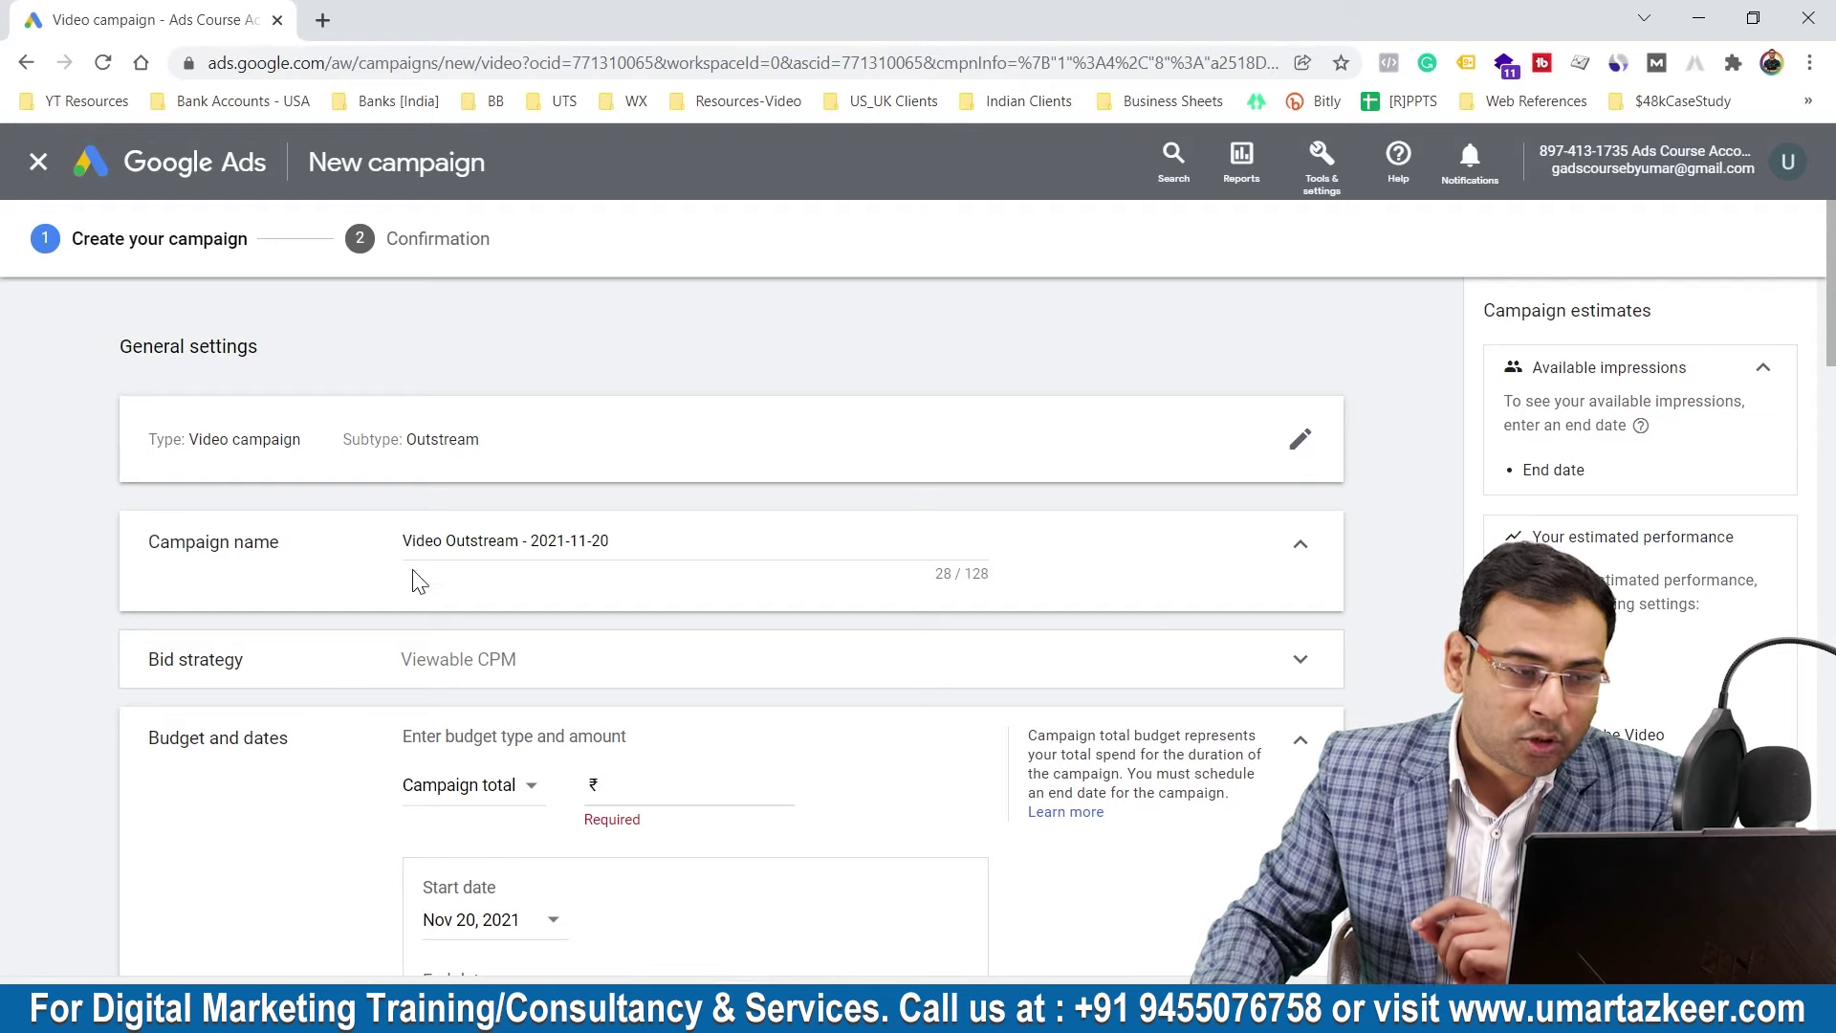
Step: Review the campaign name and budget fields, then examine which bid strategies the Outstream campaign allows and collapse that section
{"action": "left_click", "coordinate": [443, 537]}
{"action": "scroll", "coordinate": [660, 516], "scroll_direction": "down", "scroll_amount": 3}
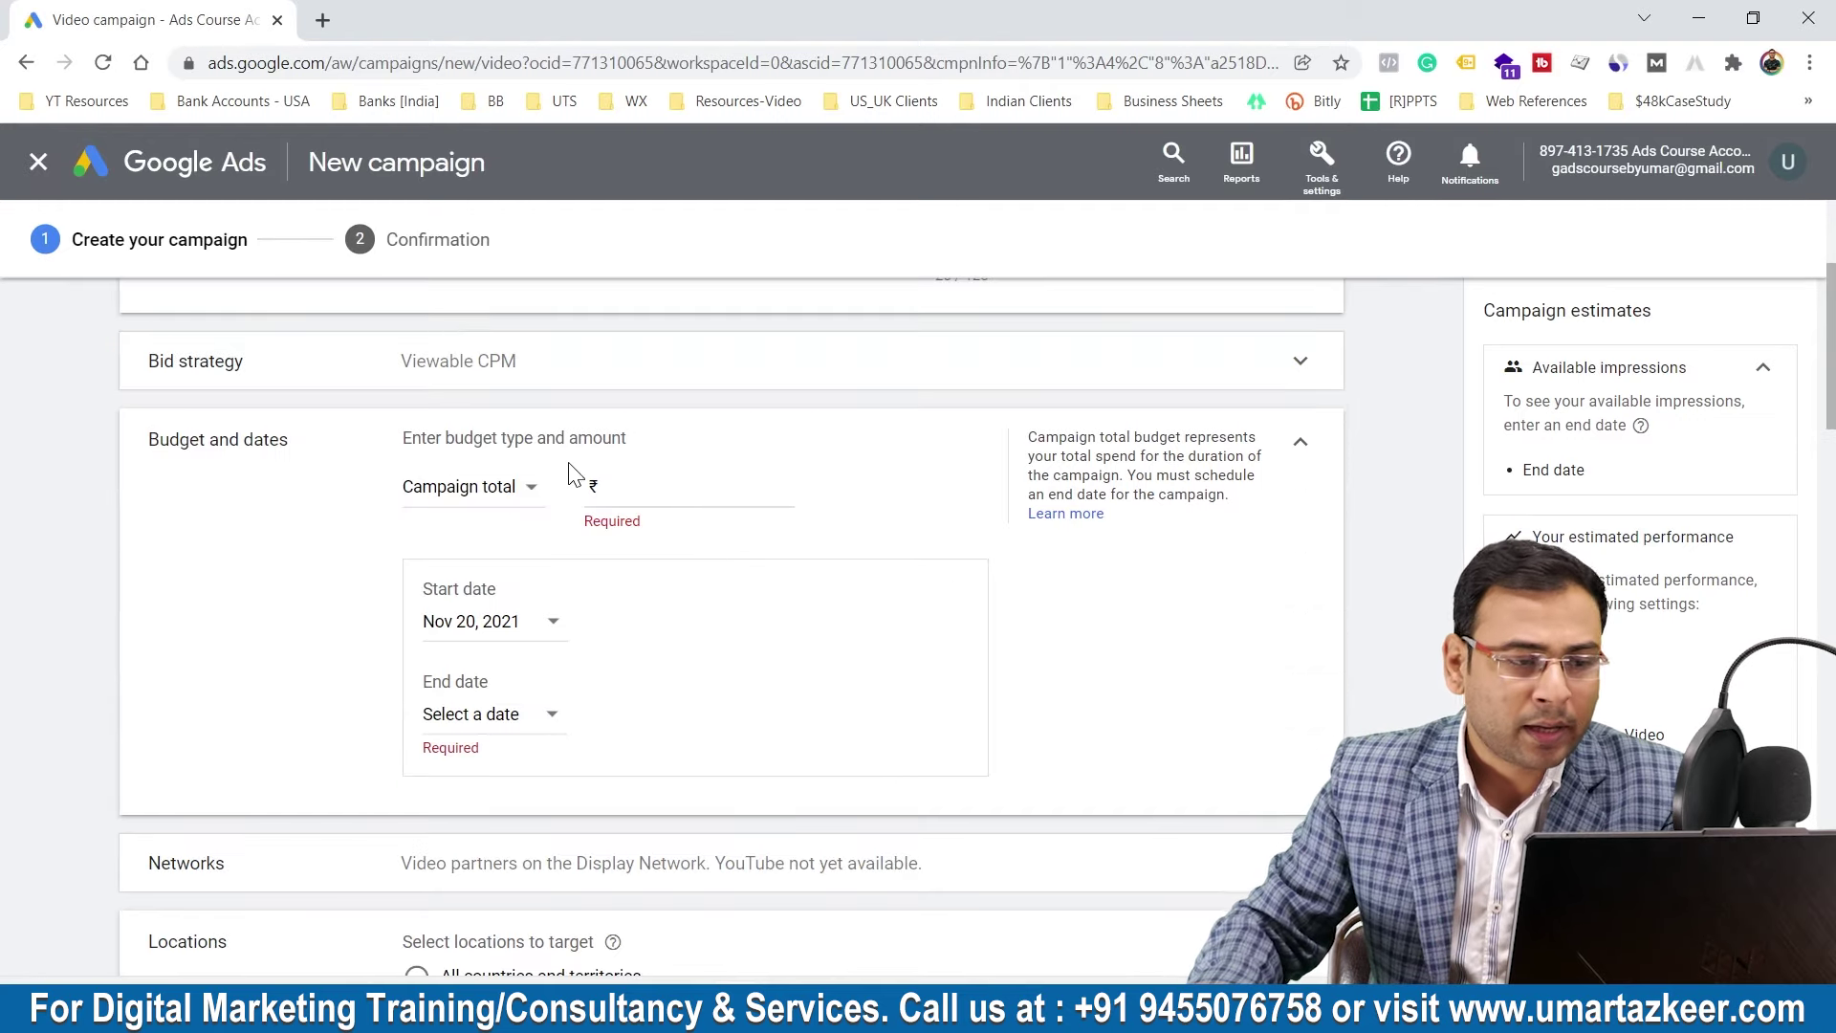
{"action": "scroll", "coordinate": [576, 475], "scroll_direction": "up", "scroll_amount": 2}
{"action": "left_click", "coordinate": [504, 524]}
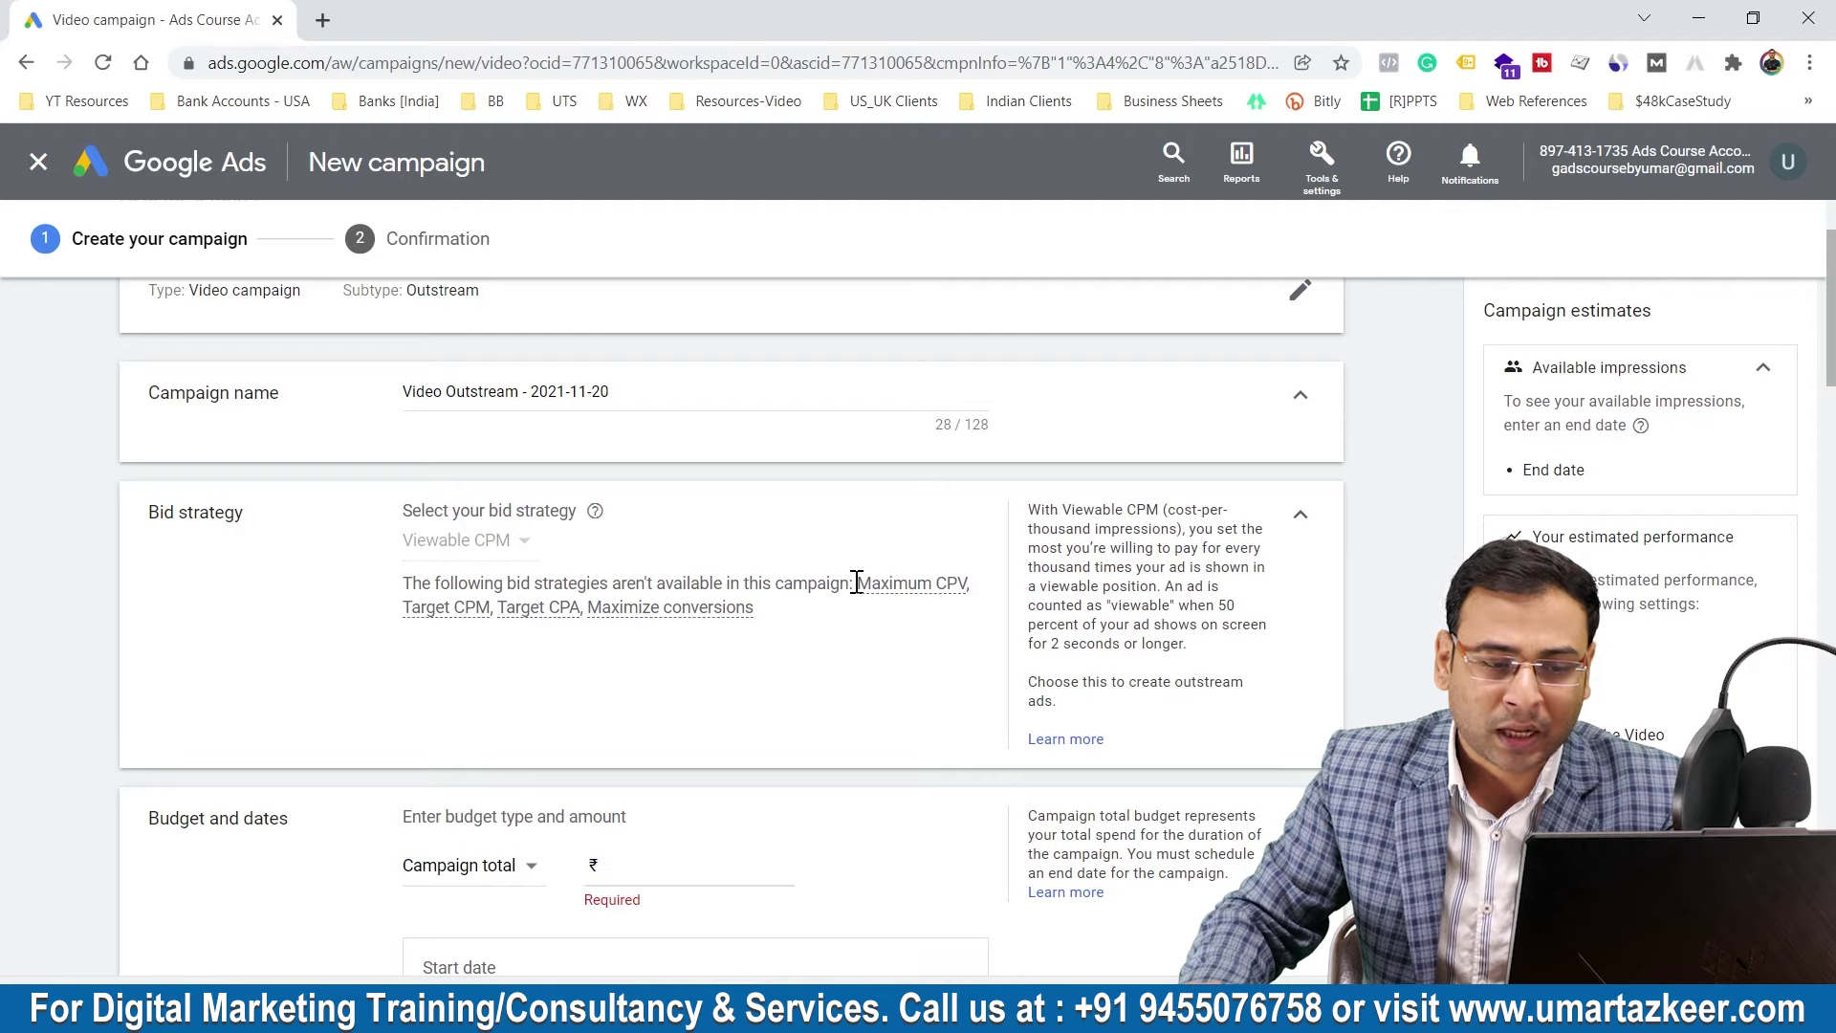
{"action": "left_click_drag", "start_coordinate": [853, 585], "coordinate": [872, 628]}
{"action": "left_click", "coordinate": [1316, 514]}
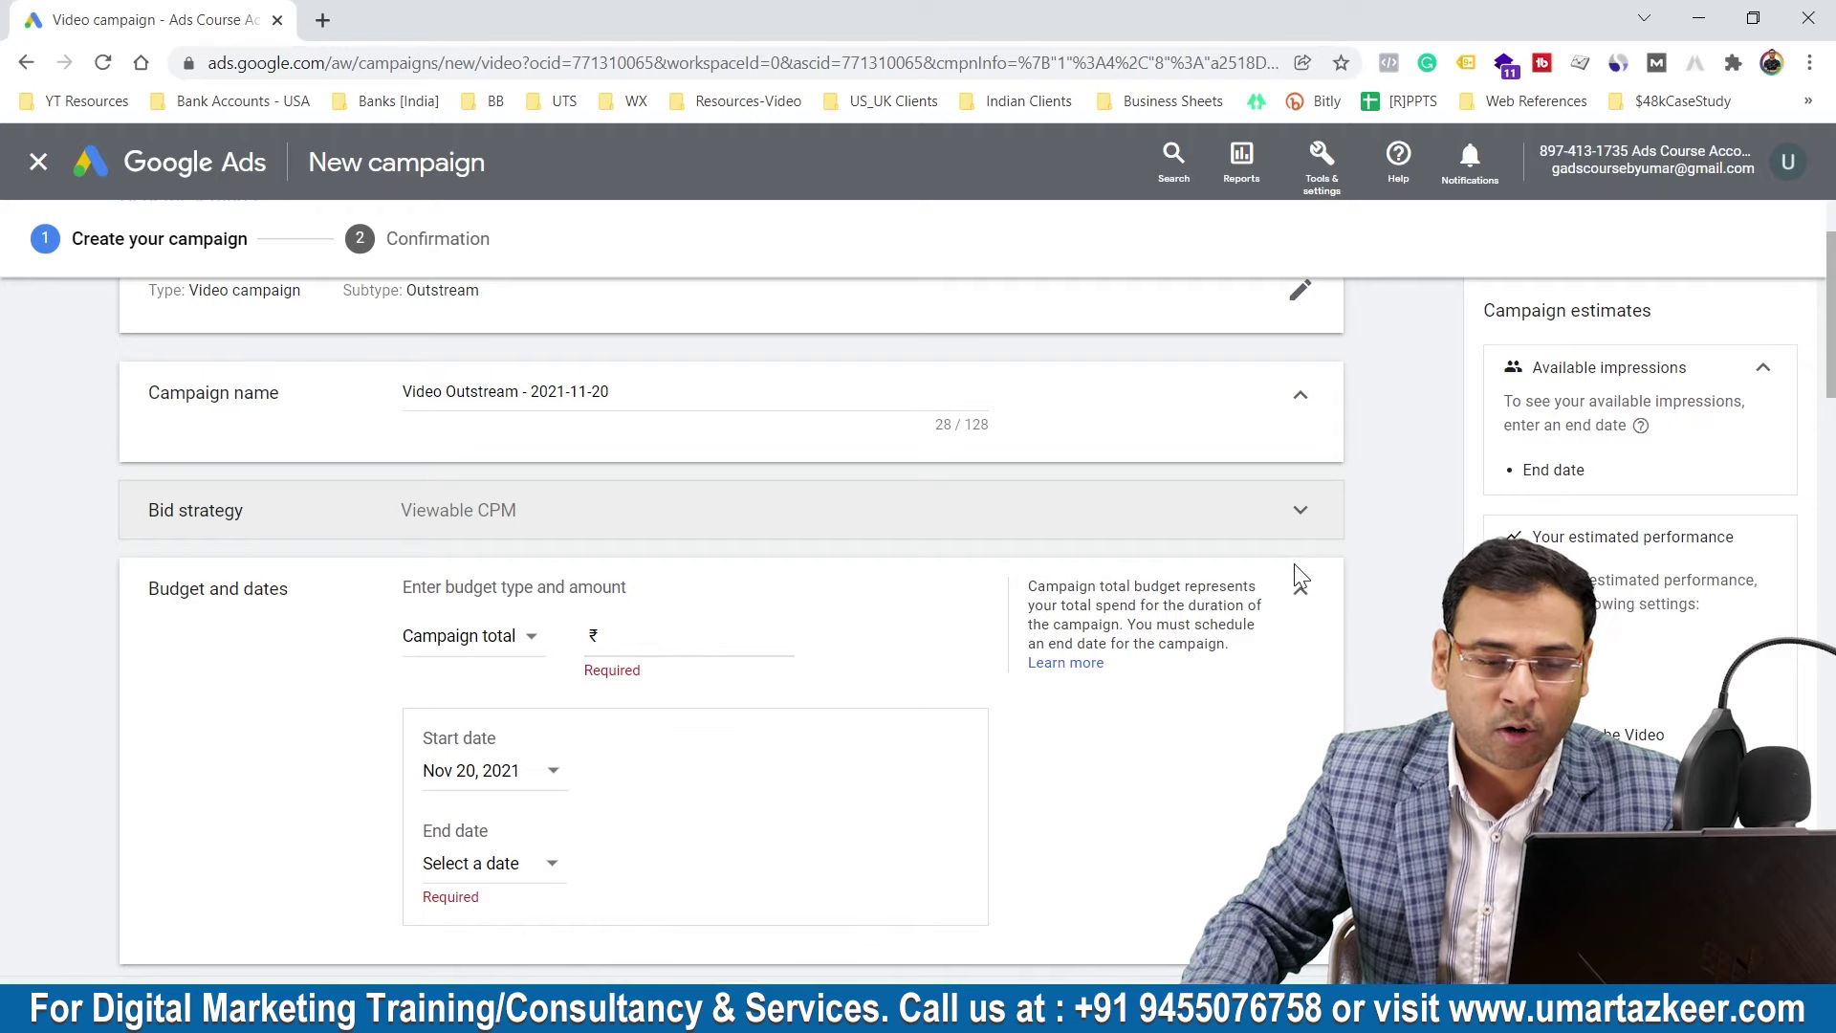
Step: Review the campaign's language and location targeting and collapse both sections
{"action": "scroll", "coordinate": [1301, 602], "scroll_direction": "down", "scroll_amount": 5}
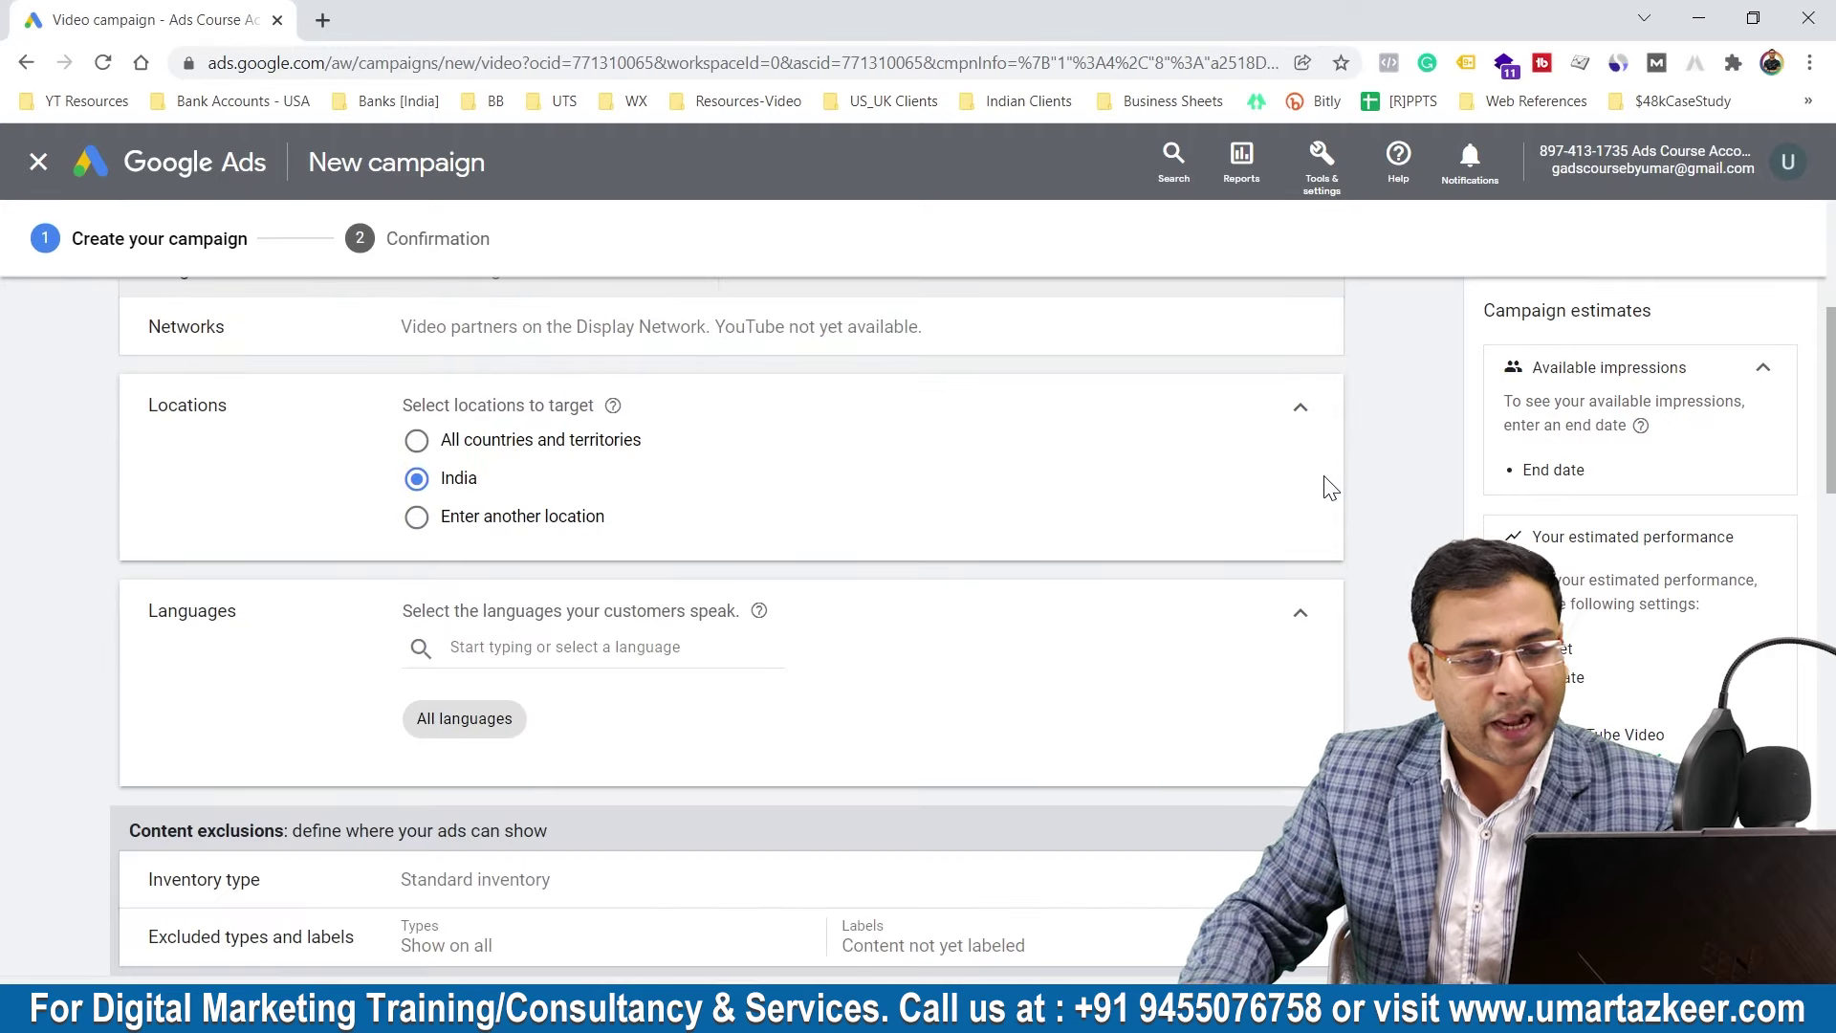
{"action": "left_click", "coordinate": [1301, 606]}
{"action": "left_click", "coordinate": [1303, 422]}
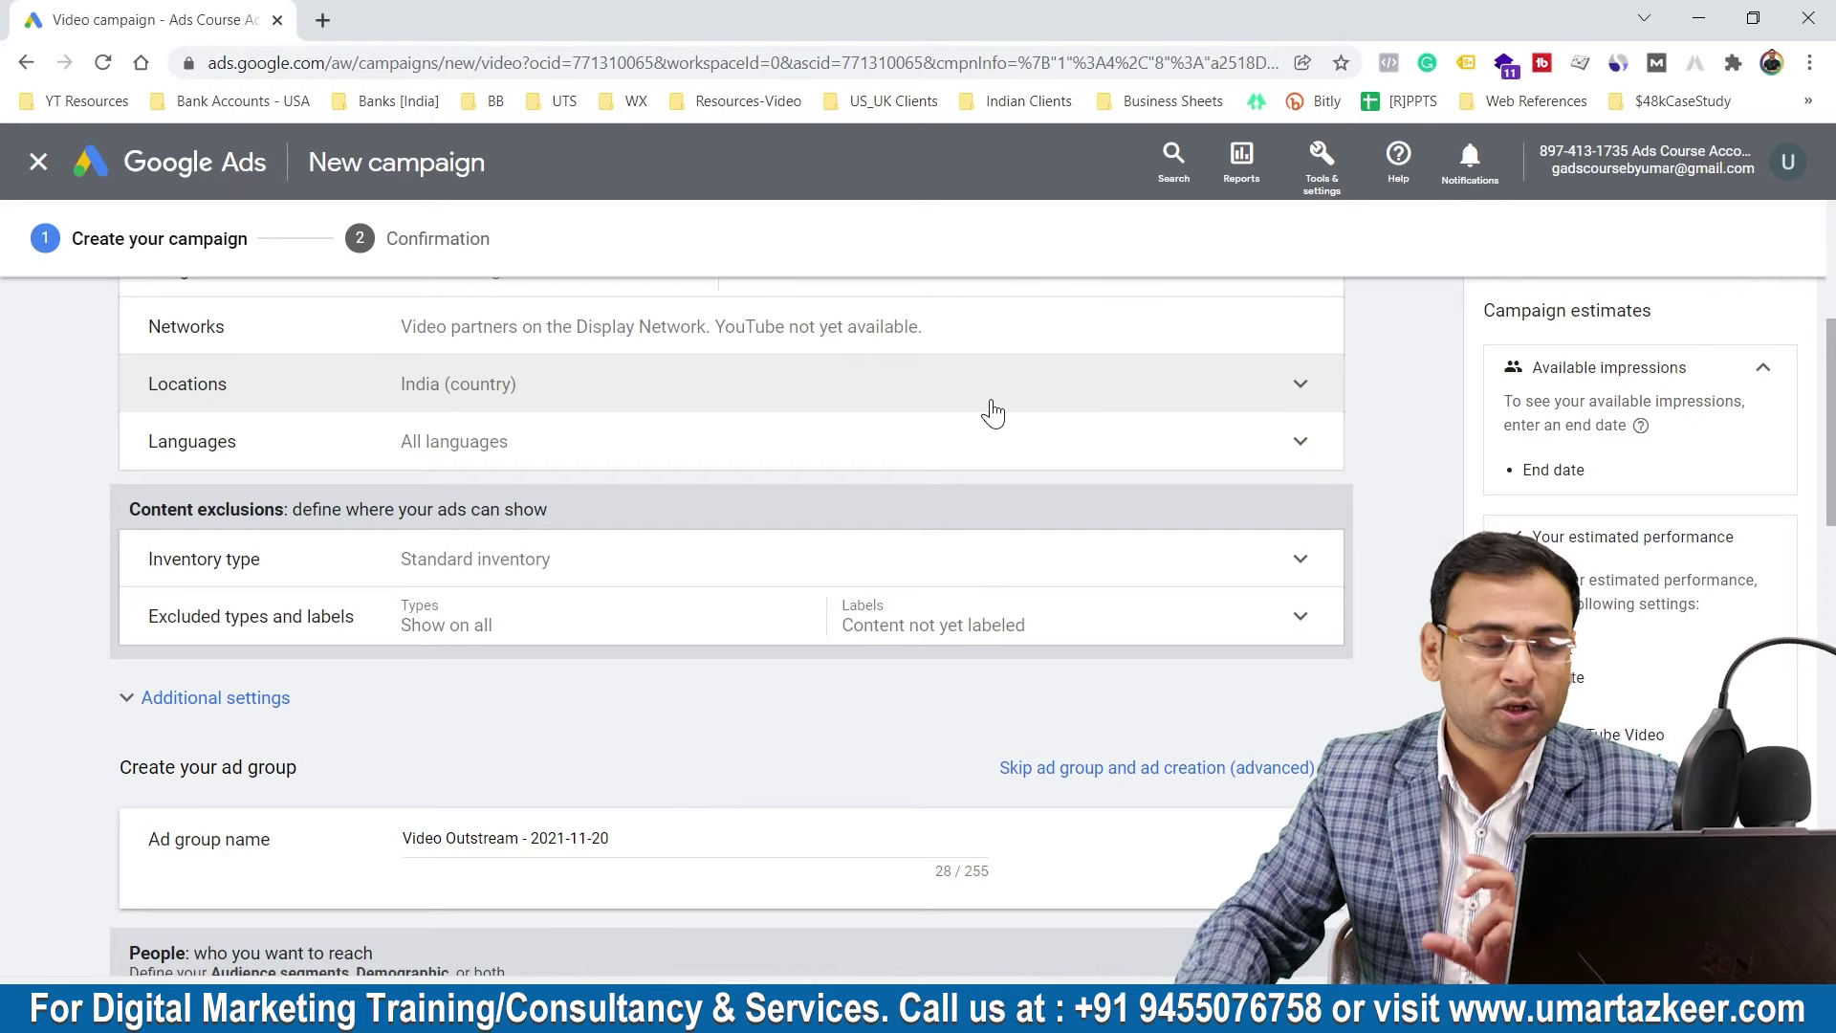
Step: Add Books & Literature as a targeted topic for the ad group
{"action": "scroll", "coordinate": [985, 416], "scroll_direction": "down", "scroll_amount": 3}
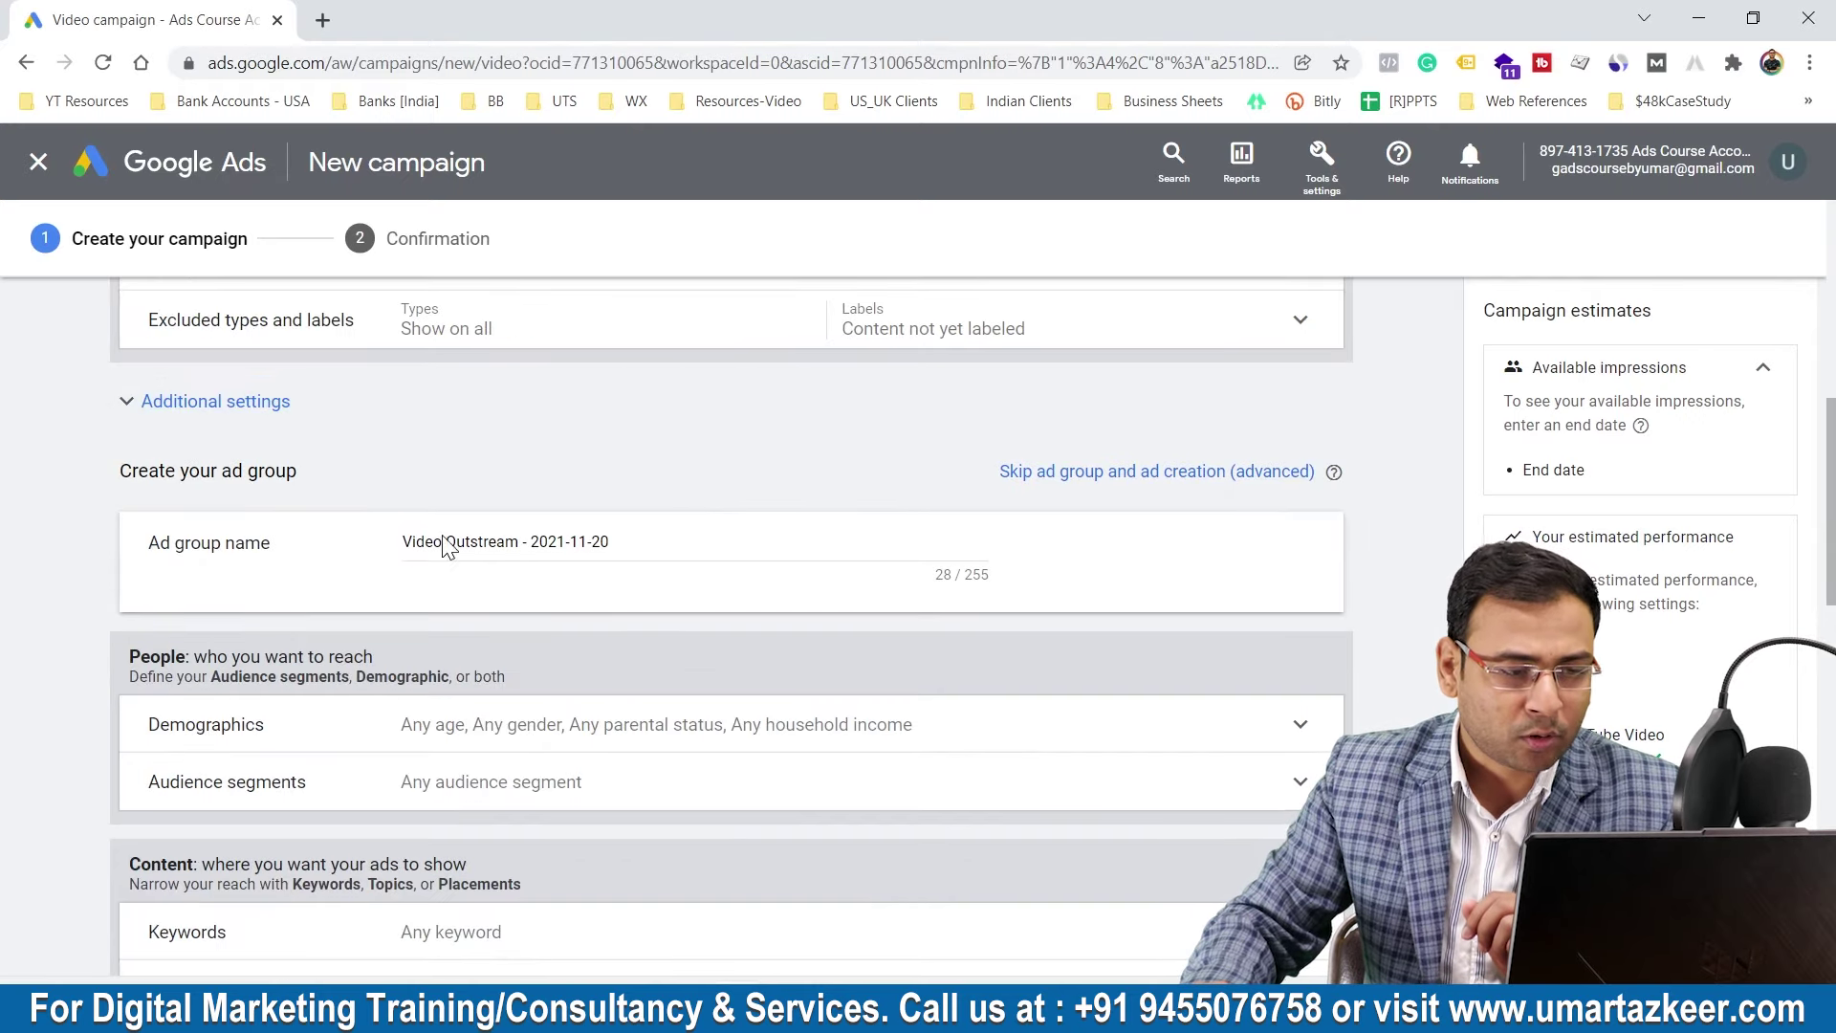
{"action": "scroll", "coordinate": [740, 516], "scroll_direction": "down", "scroll_amount": 2}
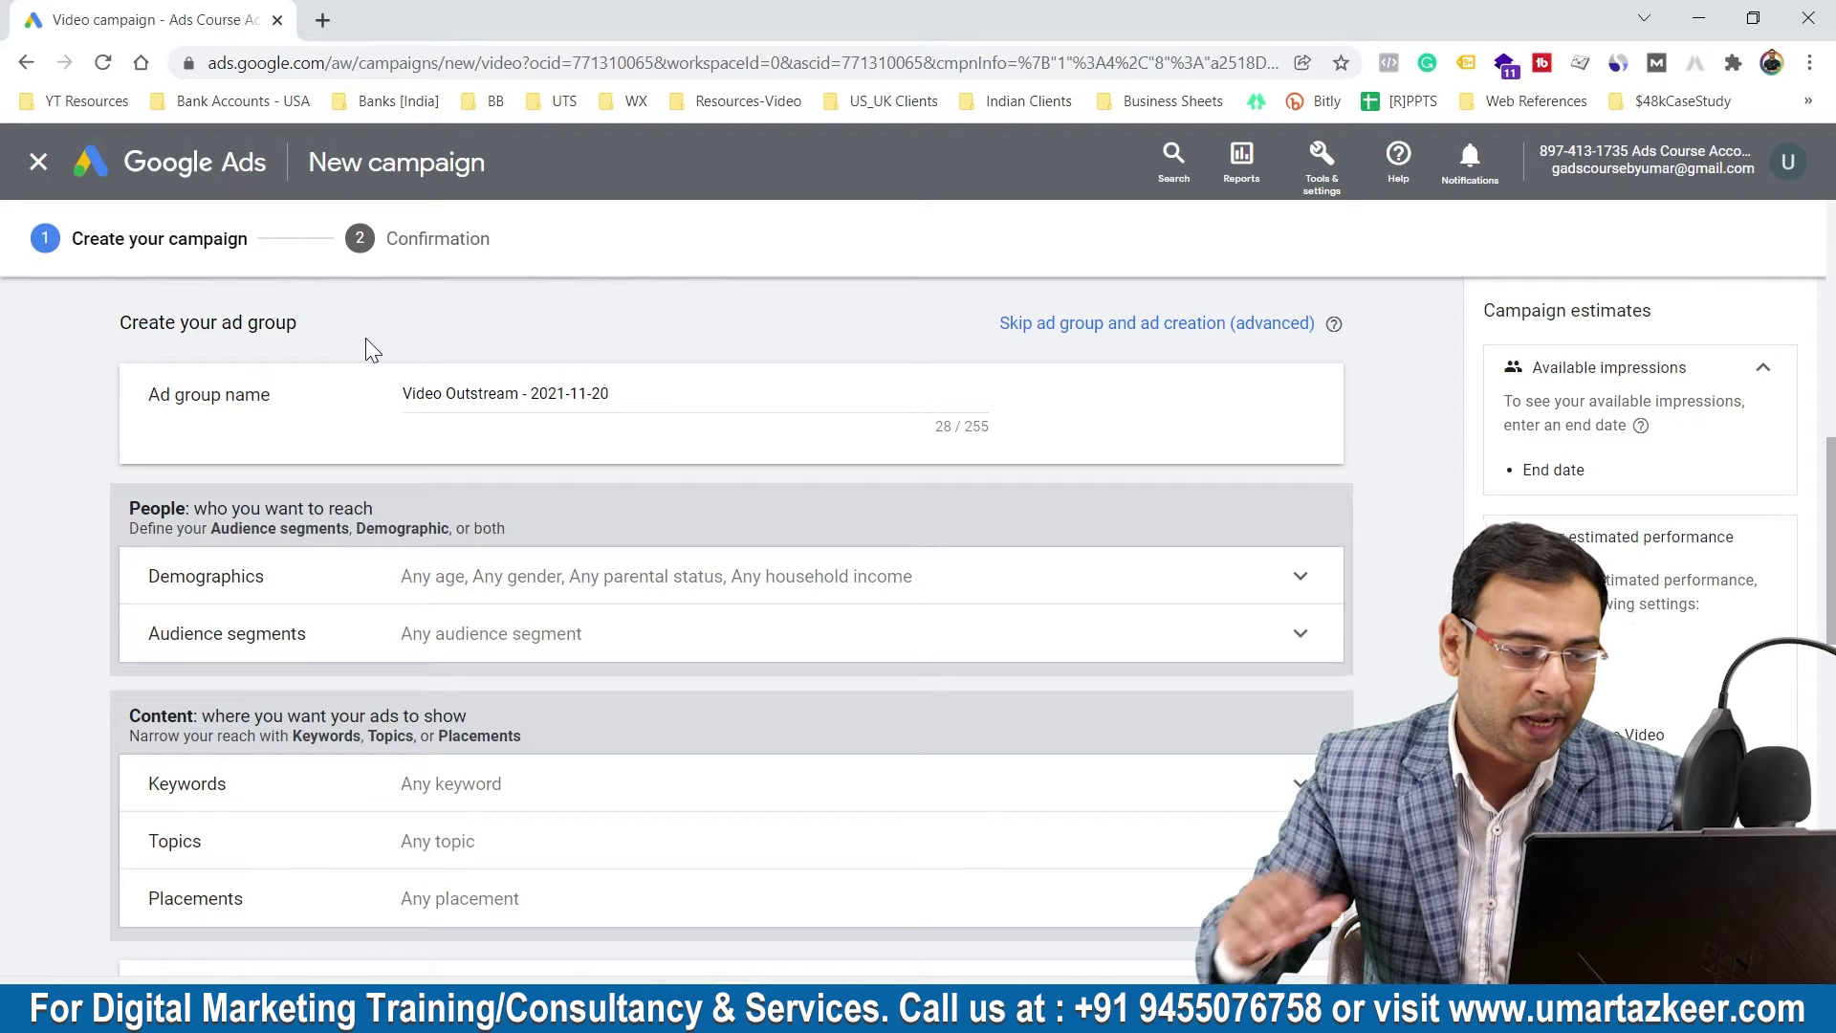
{"action": "left_click", "coordinate": [356, 846]}
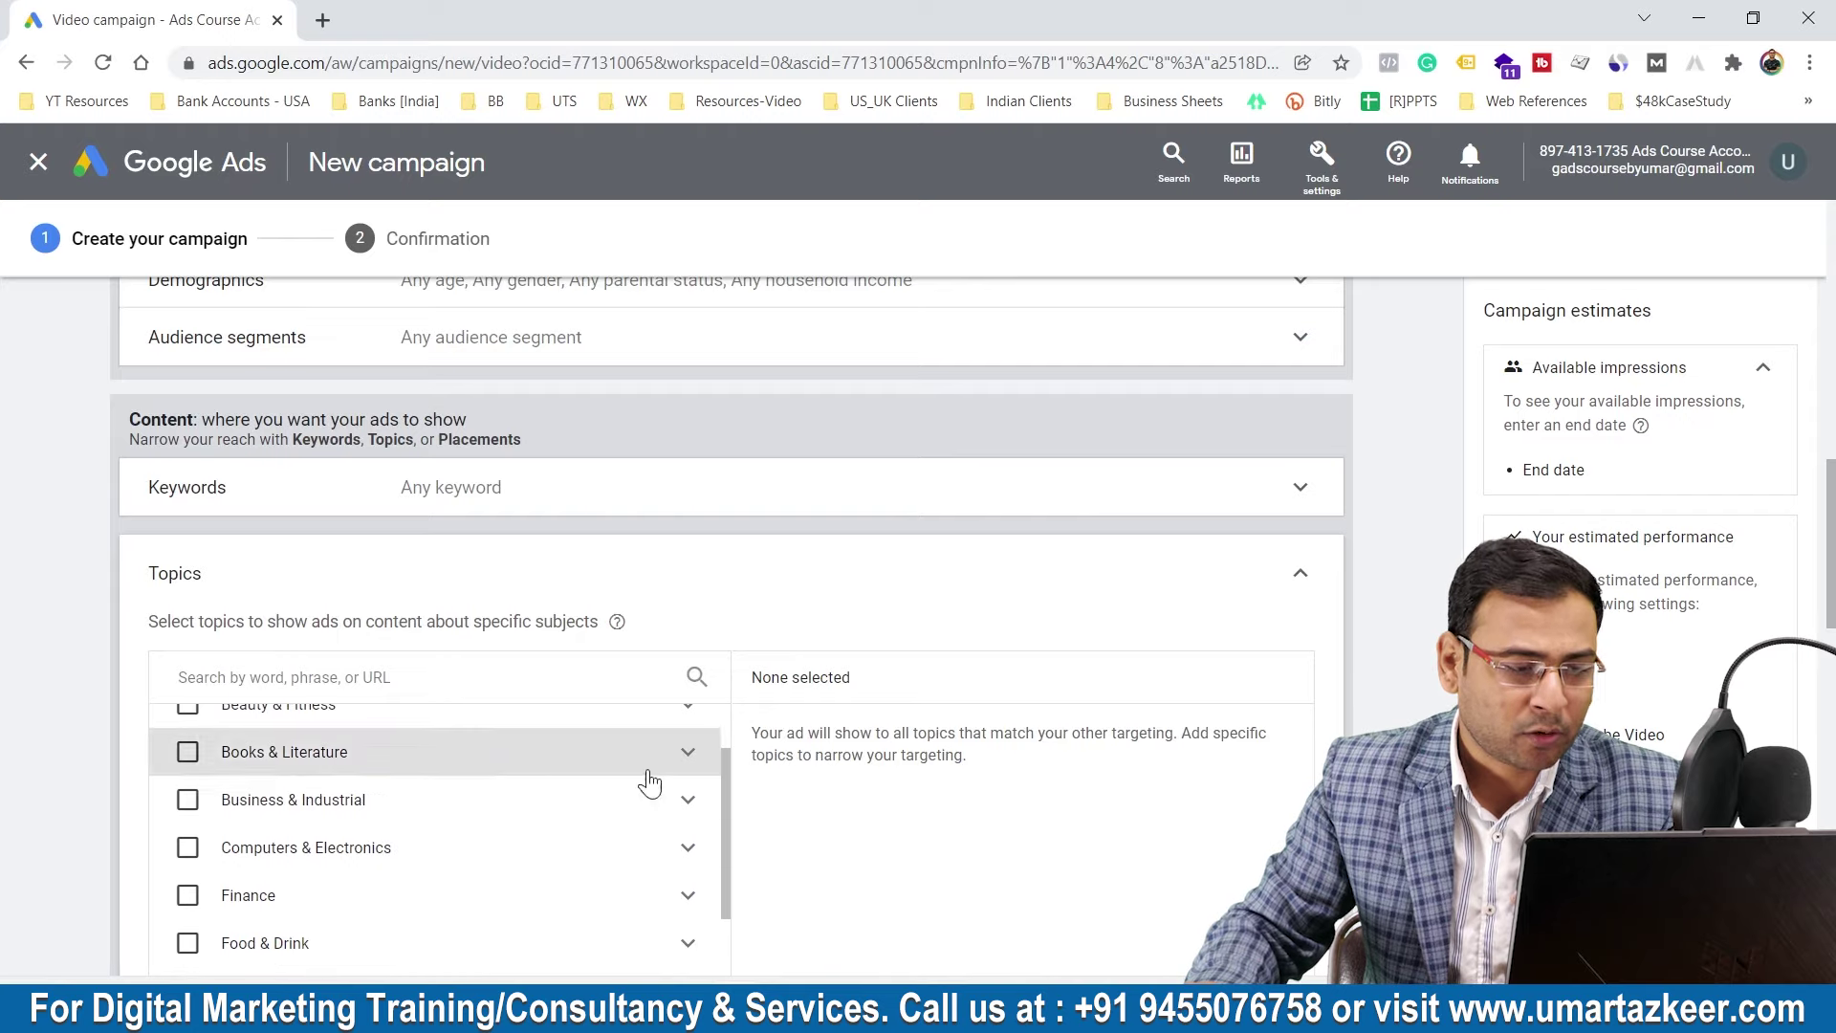
{"action": "left_click", "coordinate": [287, 760]}
{"action": "scroll", "coordinate": [380, 762], "scroll_direction": "up", "scroll_amount": 2}
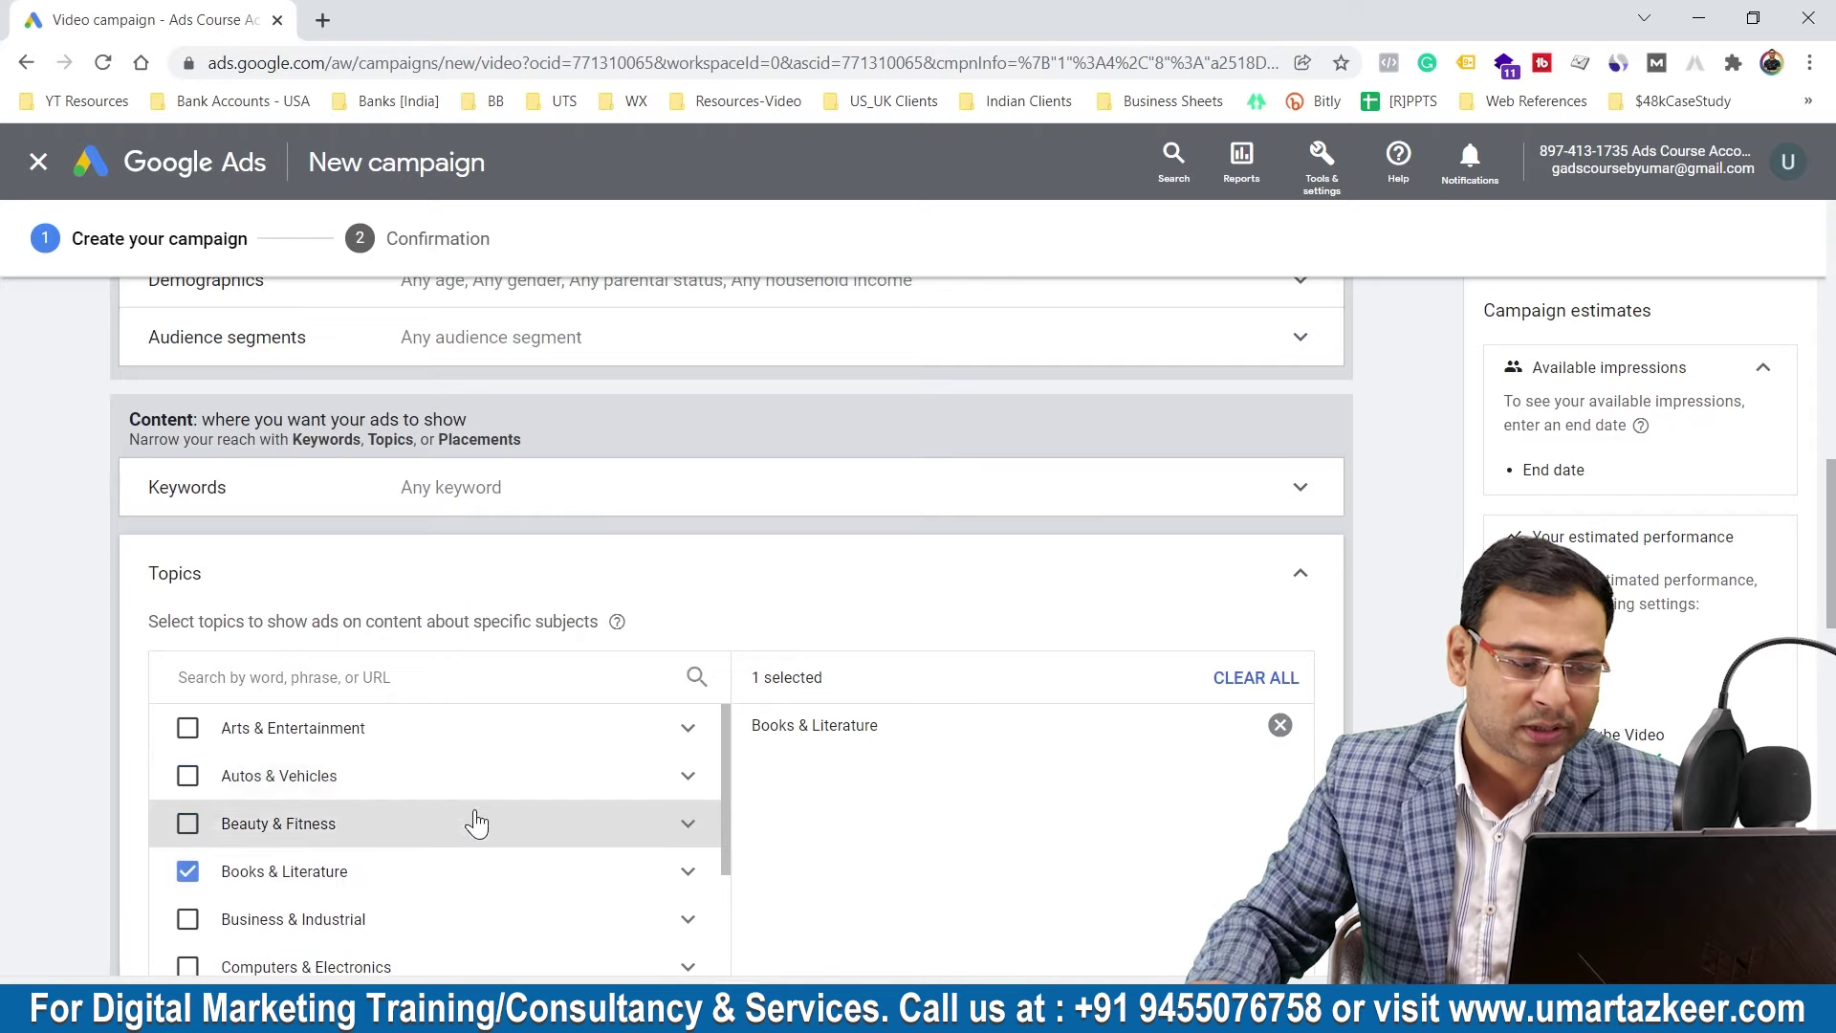
Step: Collapse the topic targeting and set the ad group's Viewable CPM bid to ₹50.00
{"action": "left_click", "coordinate": [1306, 572]}
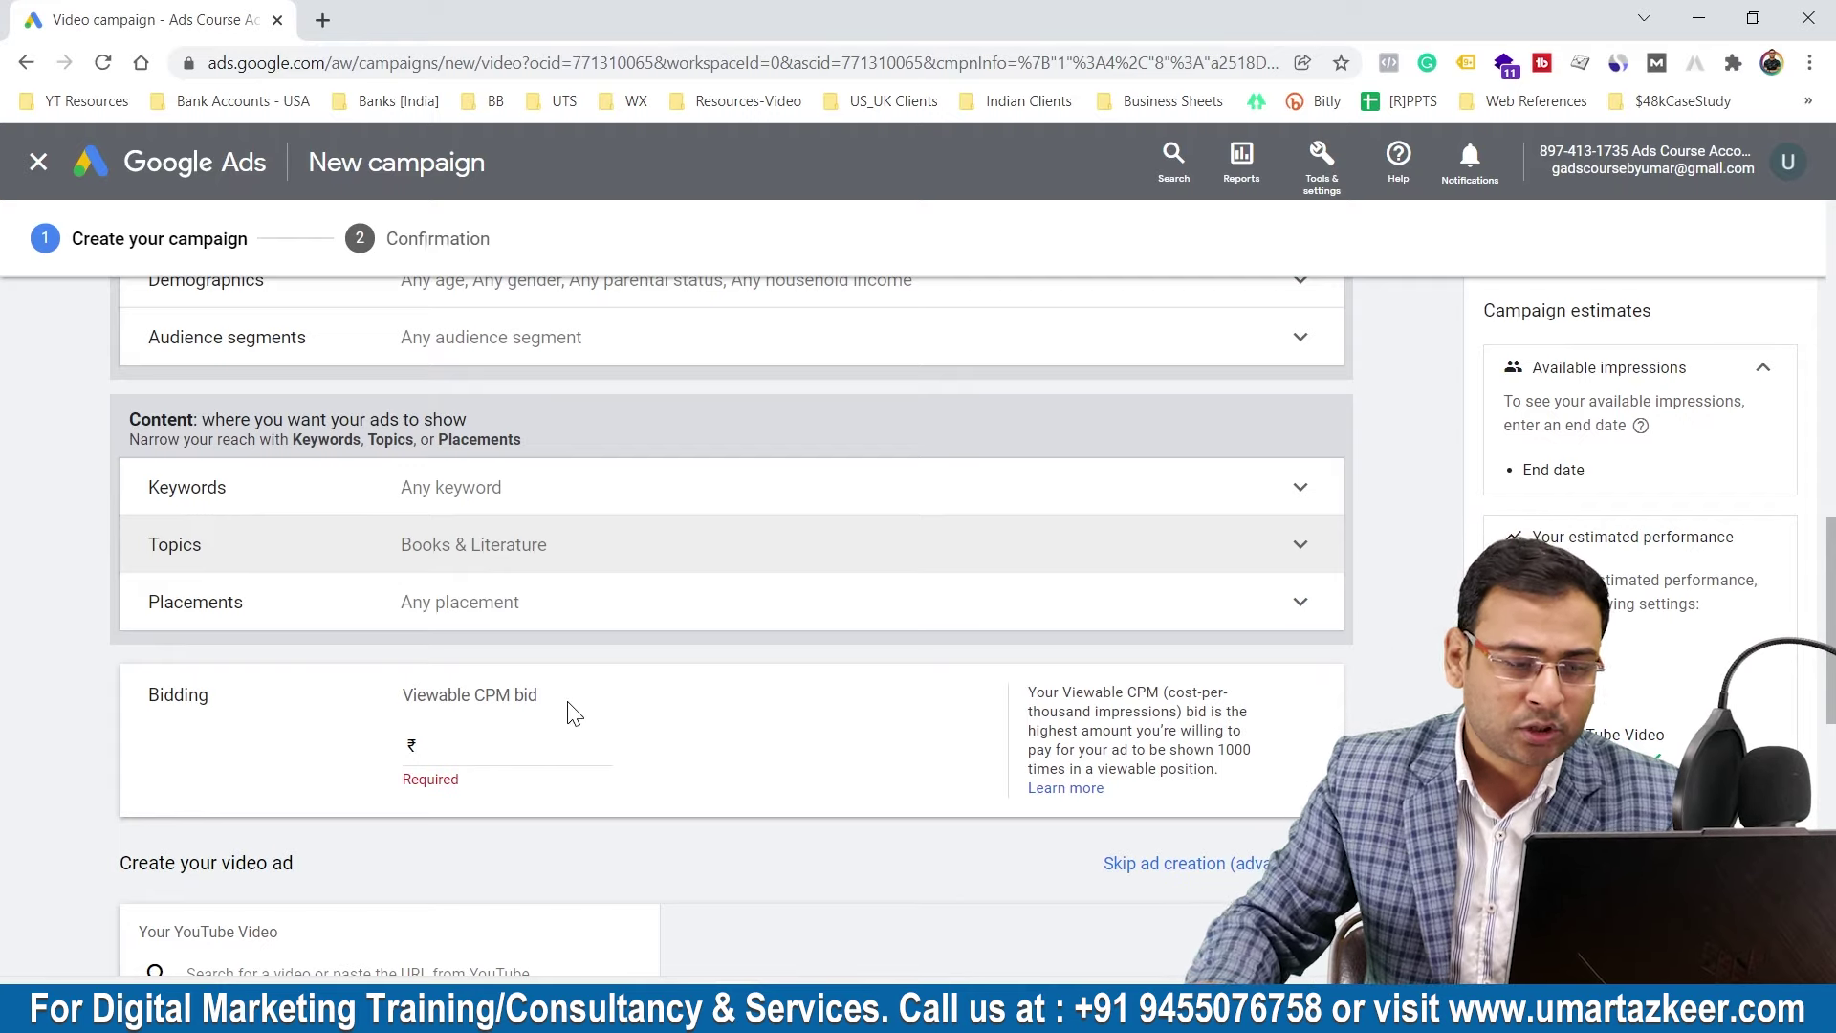
{"action": "left_click", "coordinate": [504, 741]}
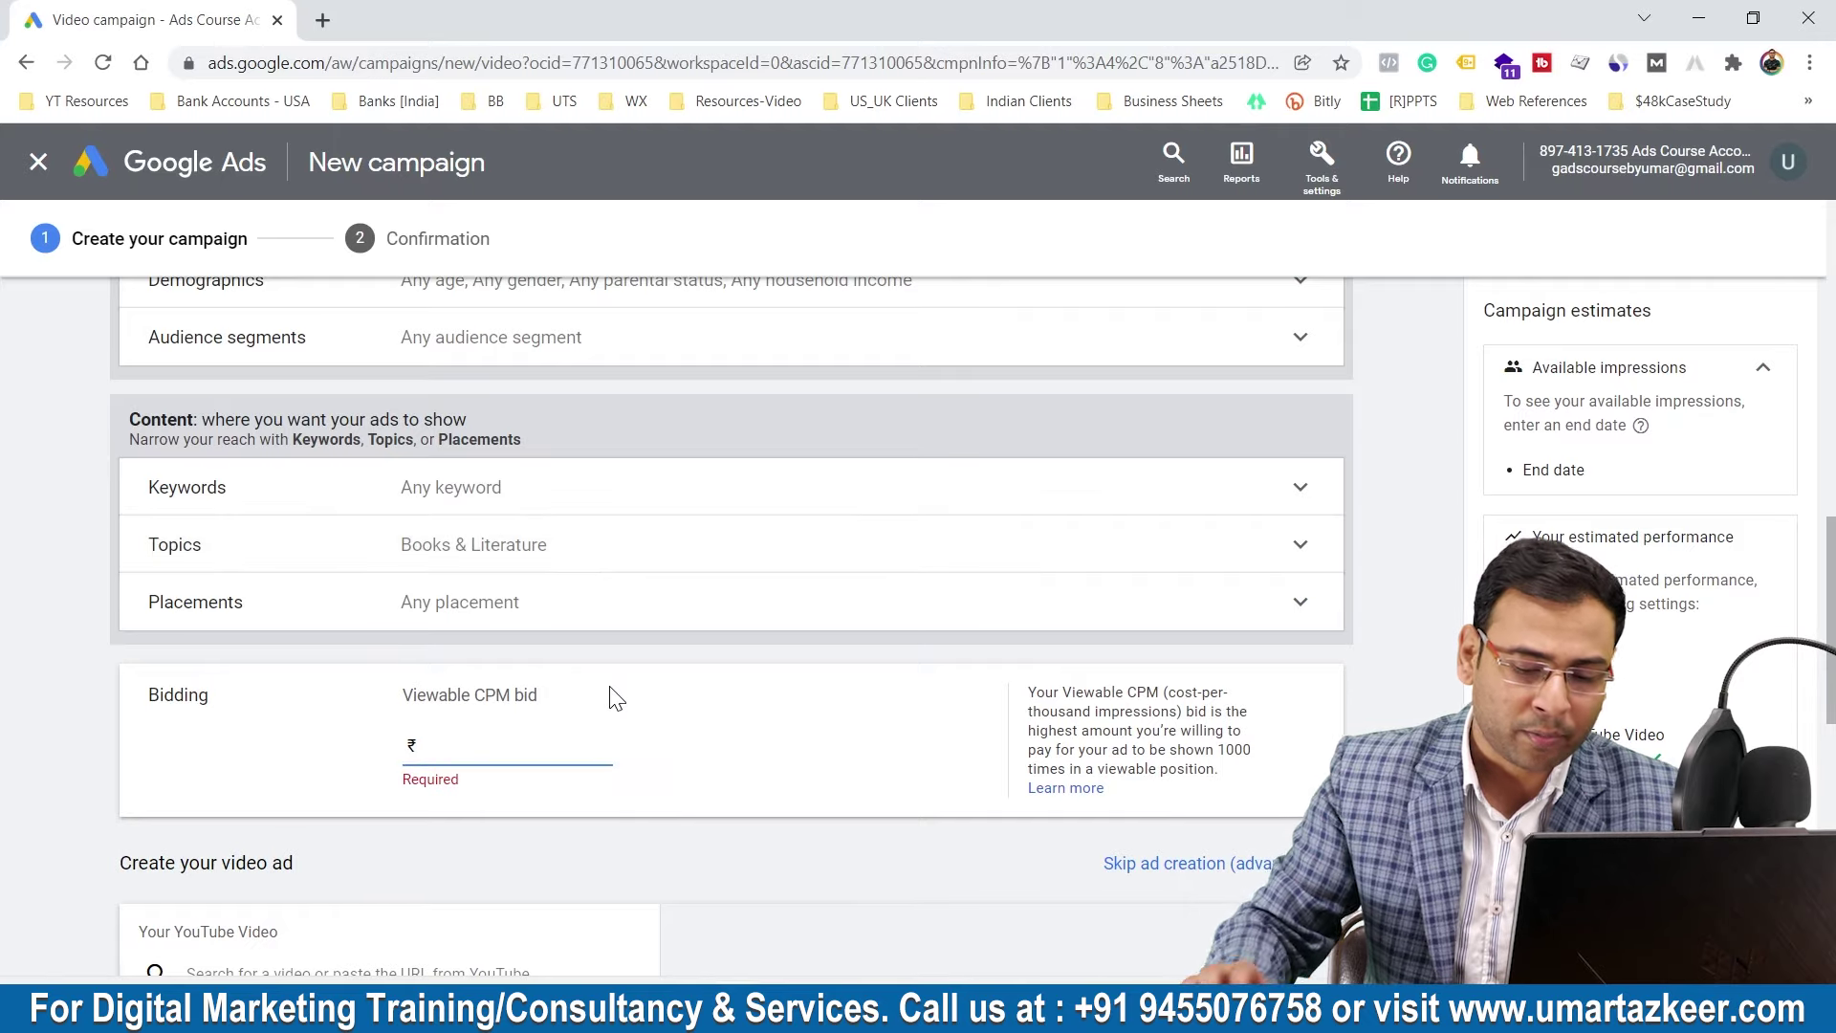
{"action": "type", "text": "50.00"}
{"action": "left_click", "coordinate": [688, 705]}
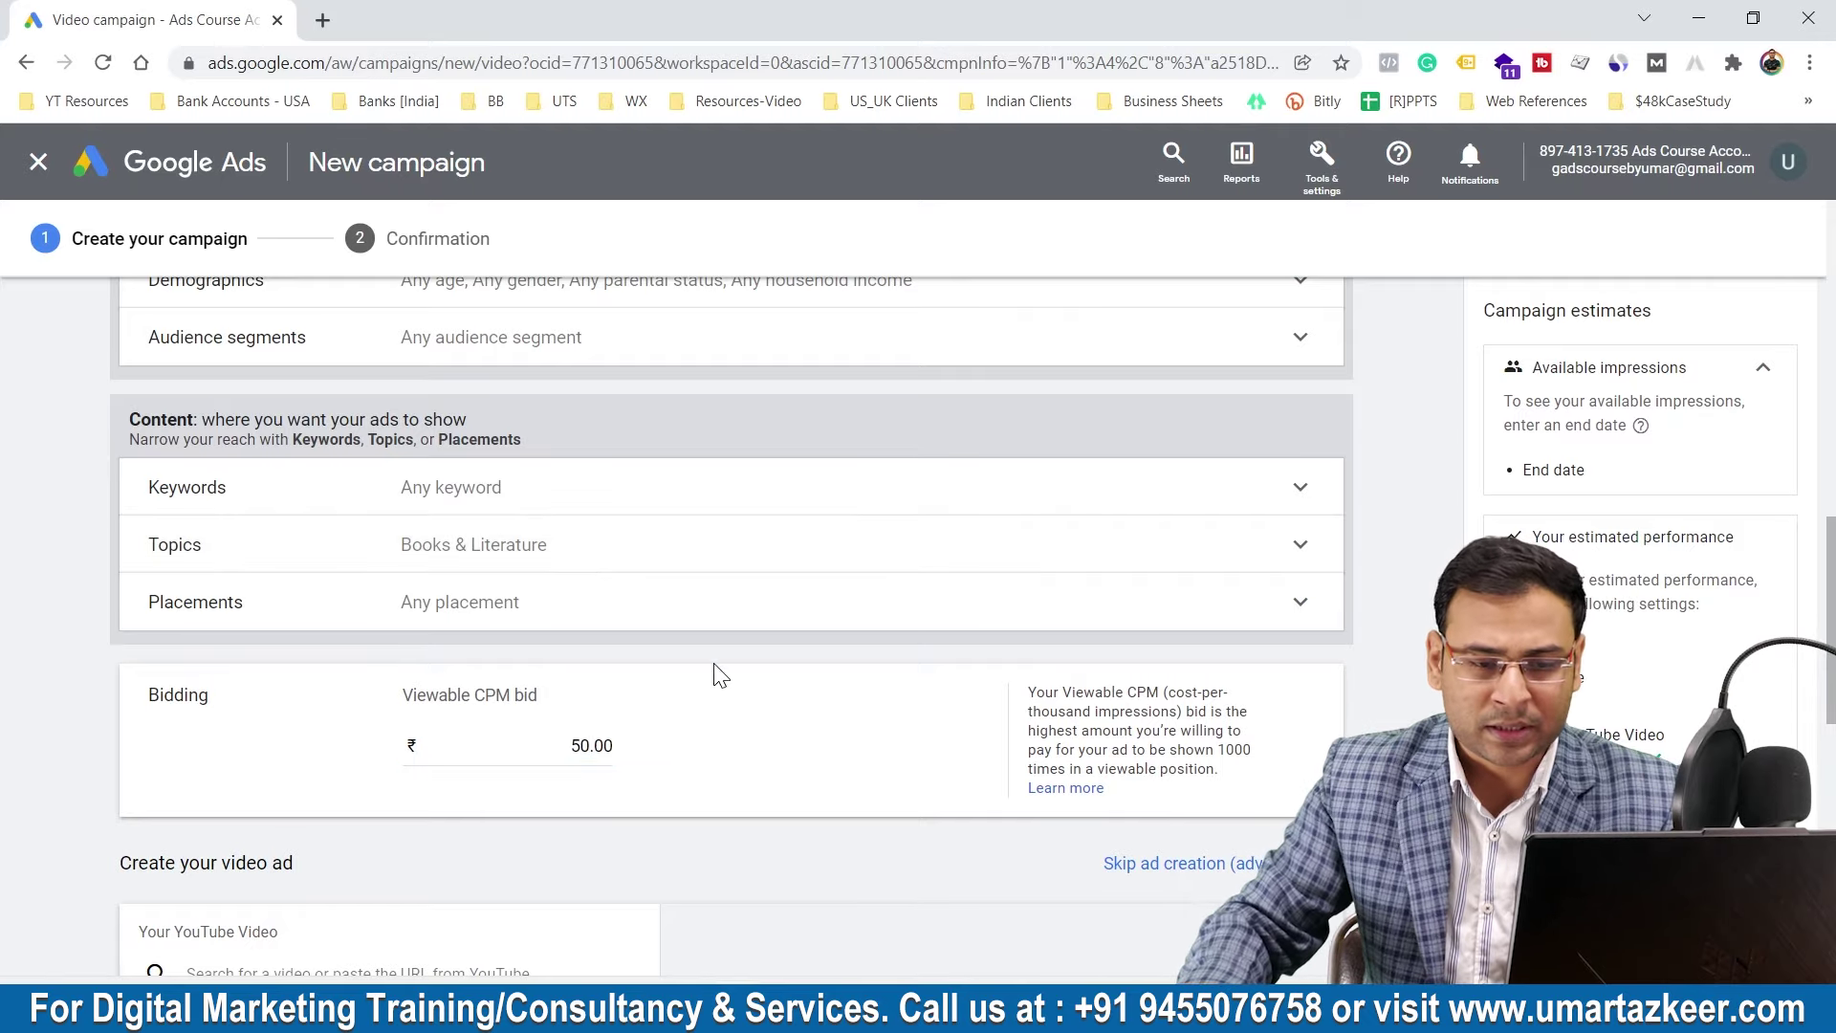
Step: Search YouTube for the creator's name and choose the "Google Ads Course | Remarketing using Over…" video for the ad
{"action": "scroll", "coordinate": [742, 708], "scroll_direction": "down", "scroll_amount": 2}
{"action": "scroll", "coordinate": [734, 671], "scroll_direction": "down", "scroll_amount": 3}
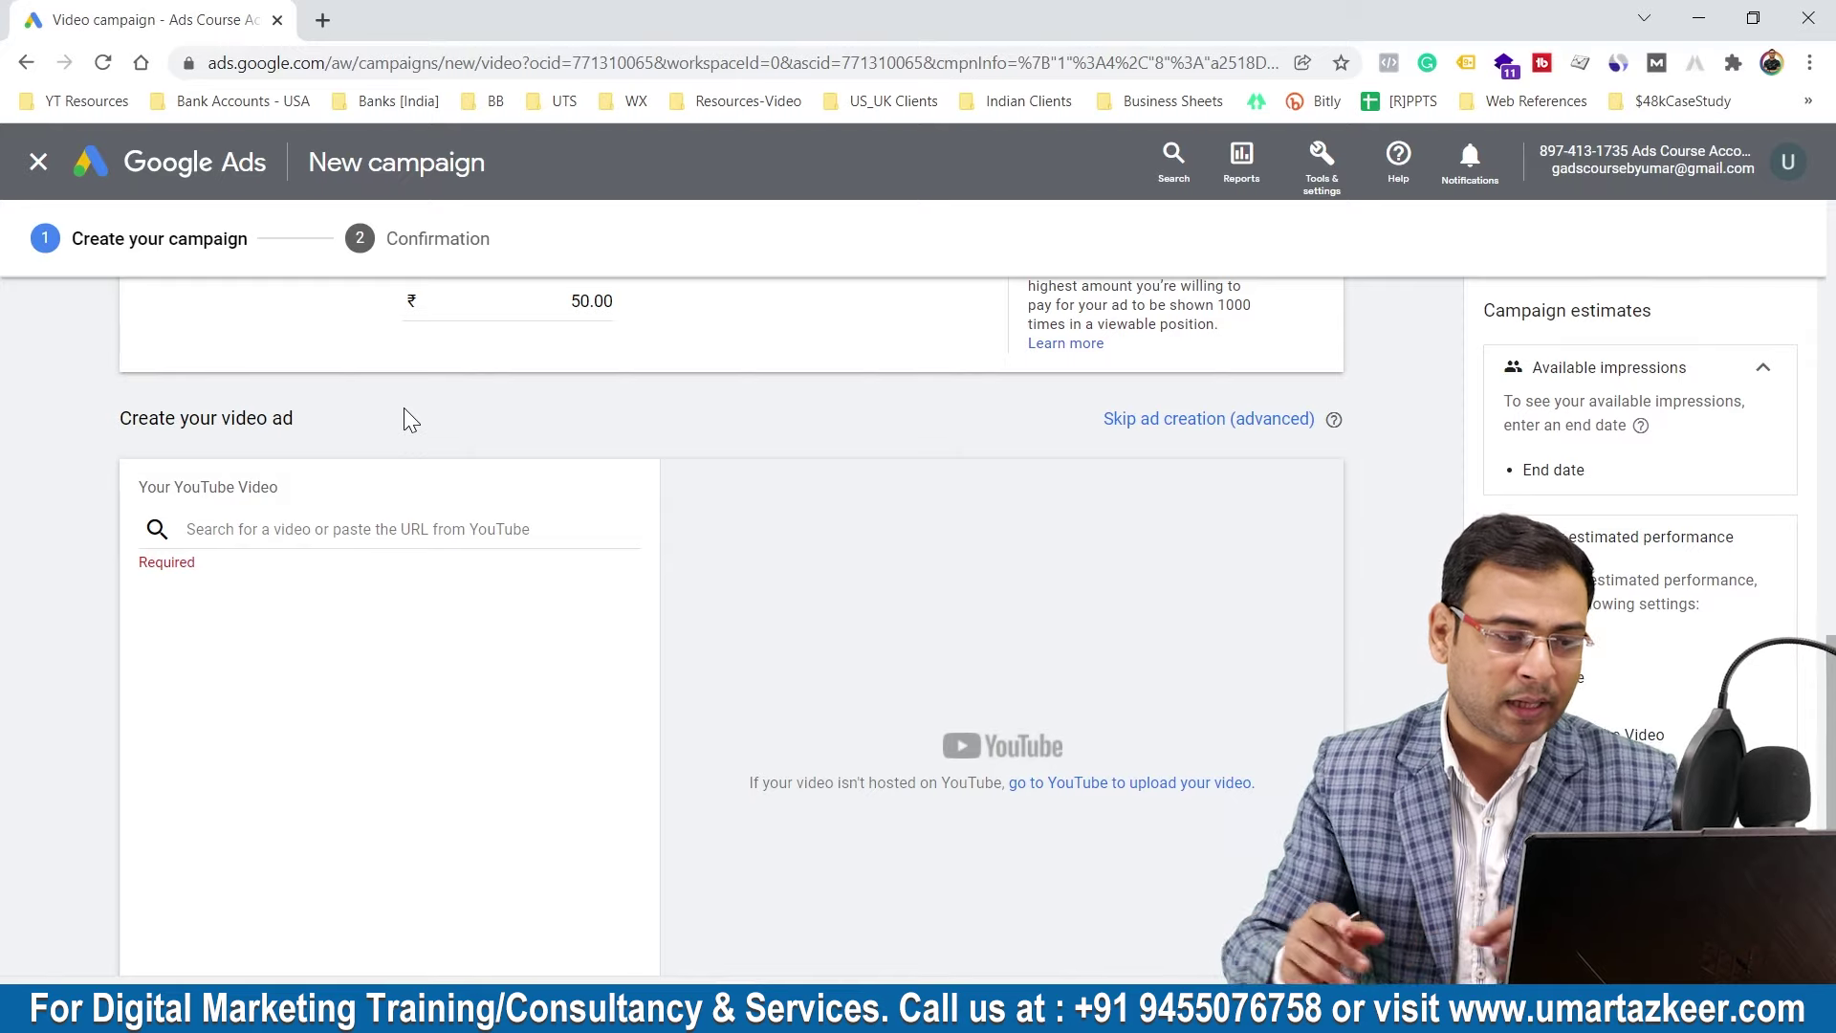
{"action": "left_click", "coordinate": [376, 521]}
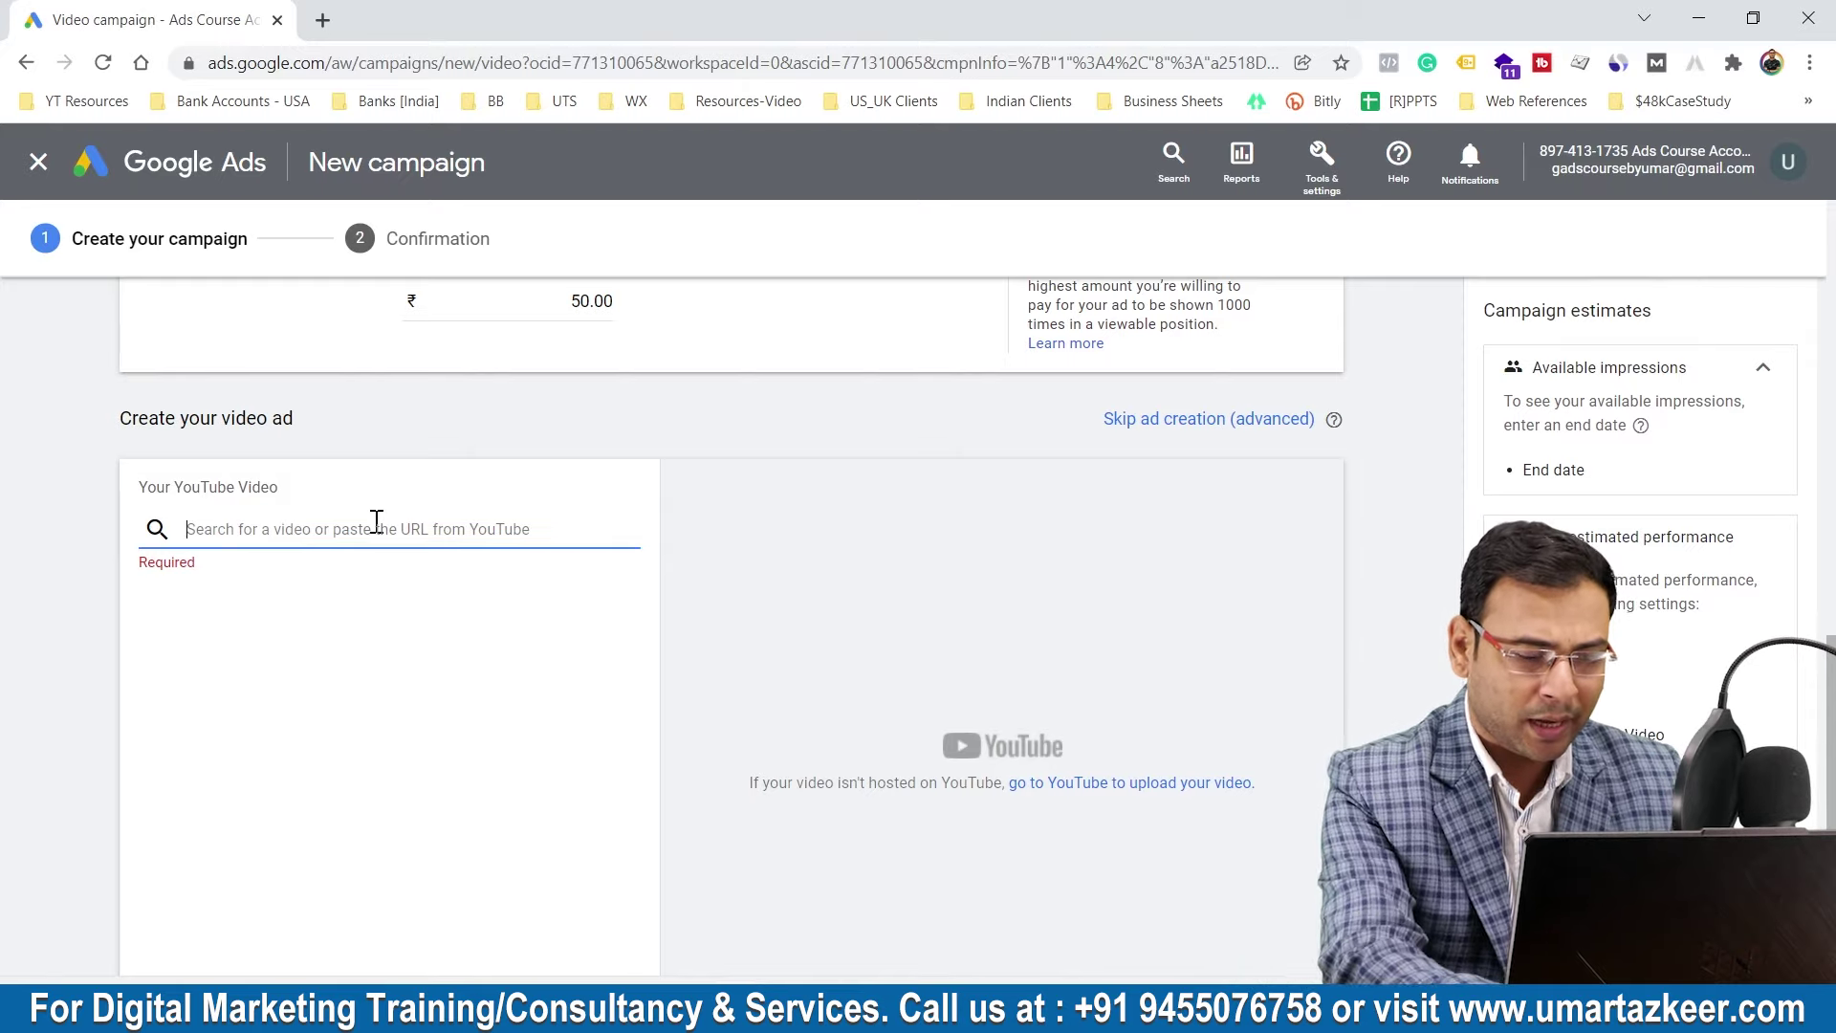
{"action": "type", "text": "Umar Tazkeer"}
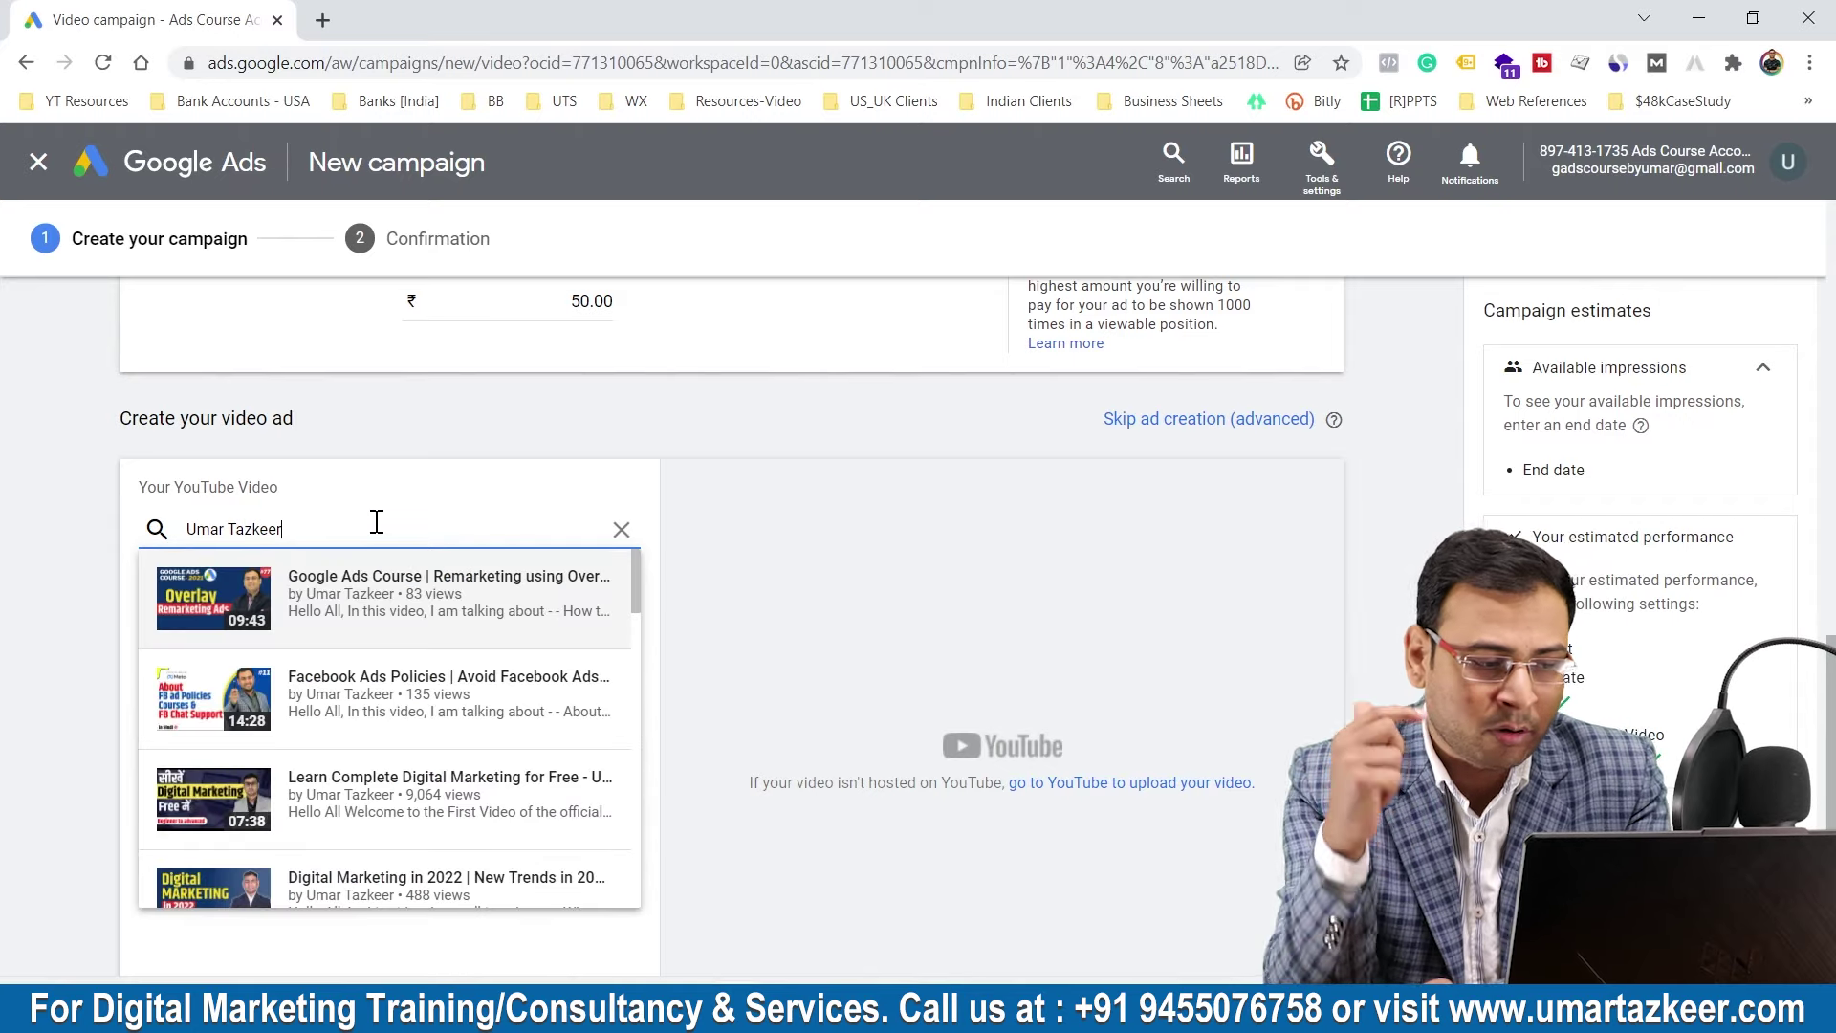
{"action": "left_click", "coordinate": [292, 600]}
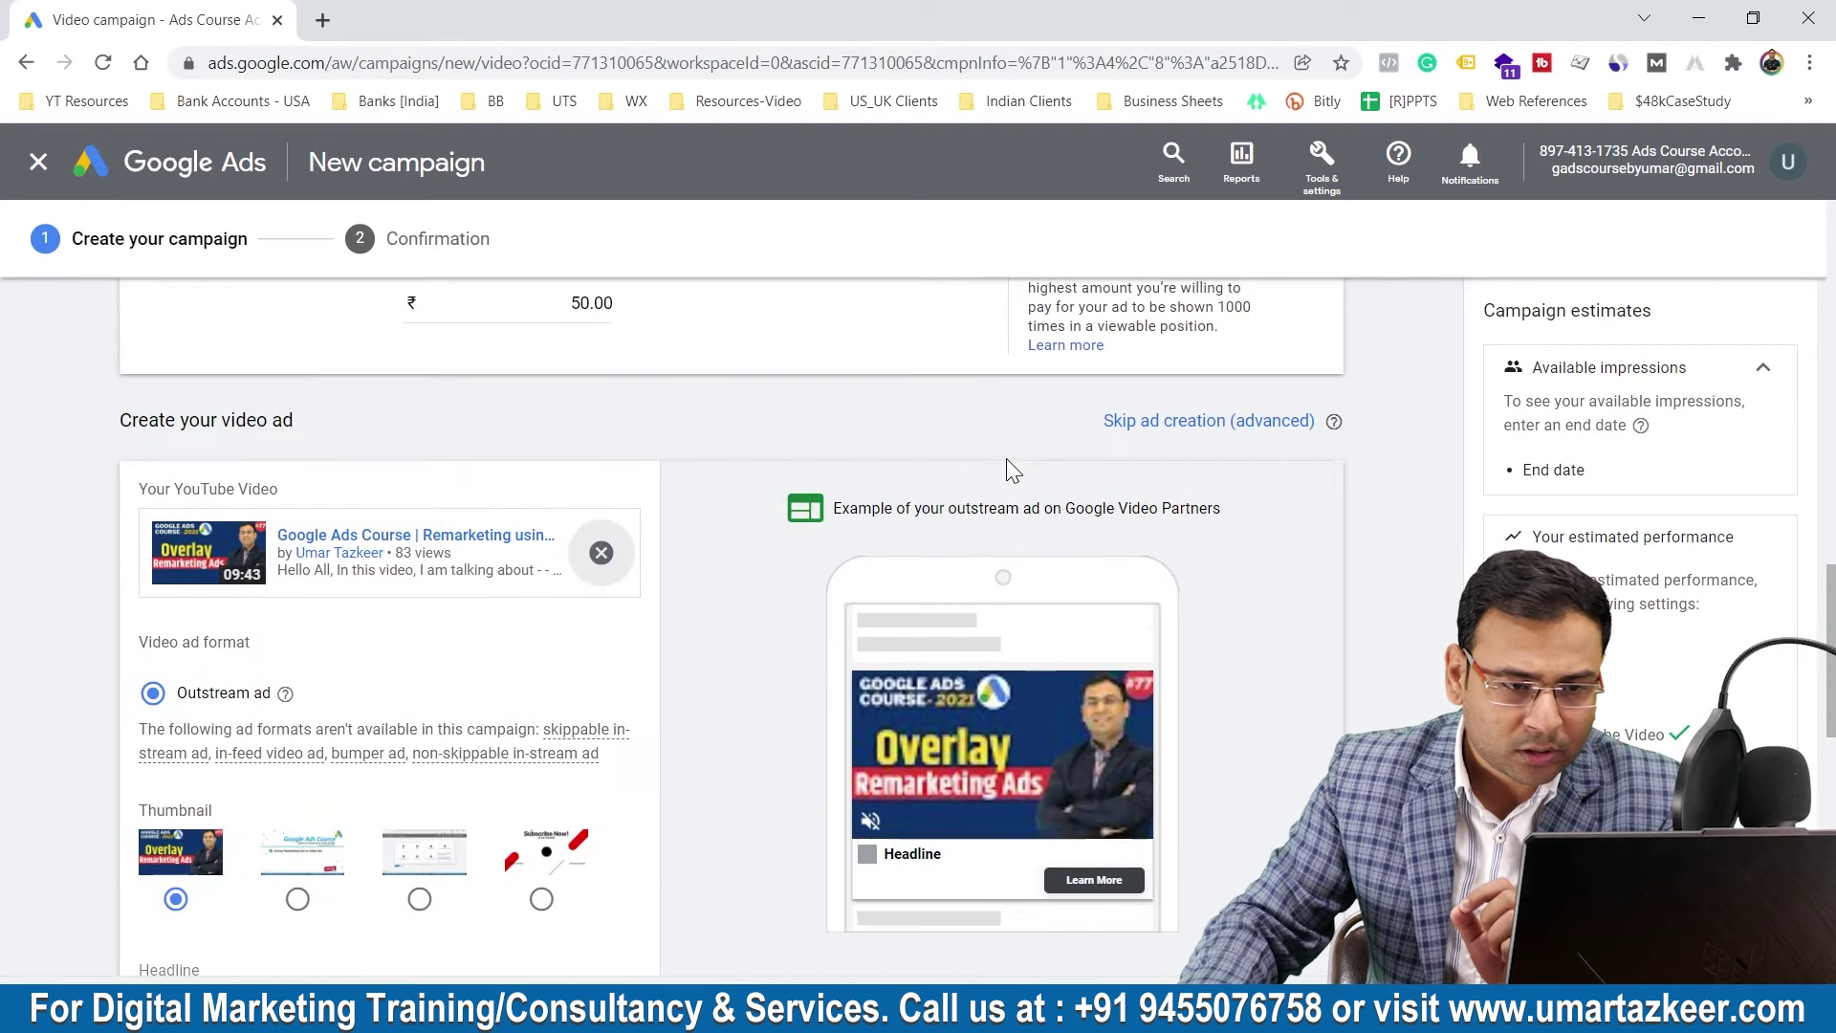
Step: Examine where the outstream ad preview says the ad shows and compare it with the campaign's Networks setting
{"action": "left_click_drag", "start_coordinate": [856, 507], "coordinate": [1135, 507]}
{"action": "left_click", "coordinate": [1106, 524]}
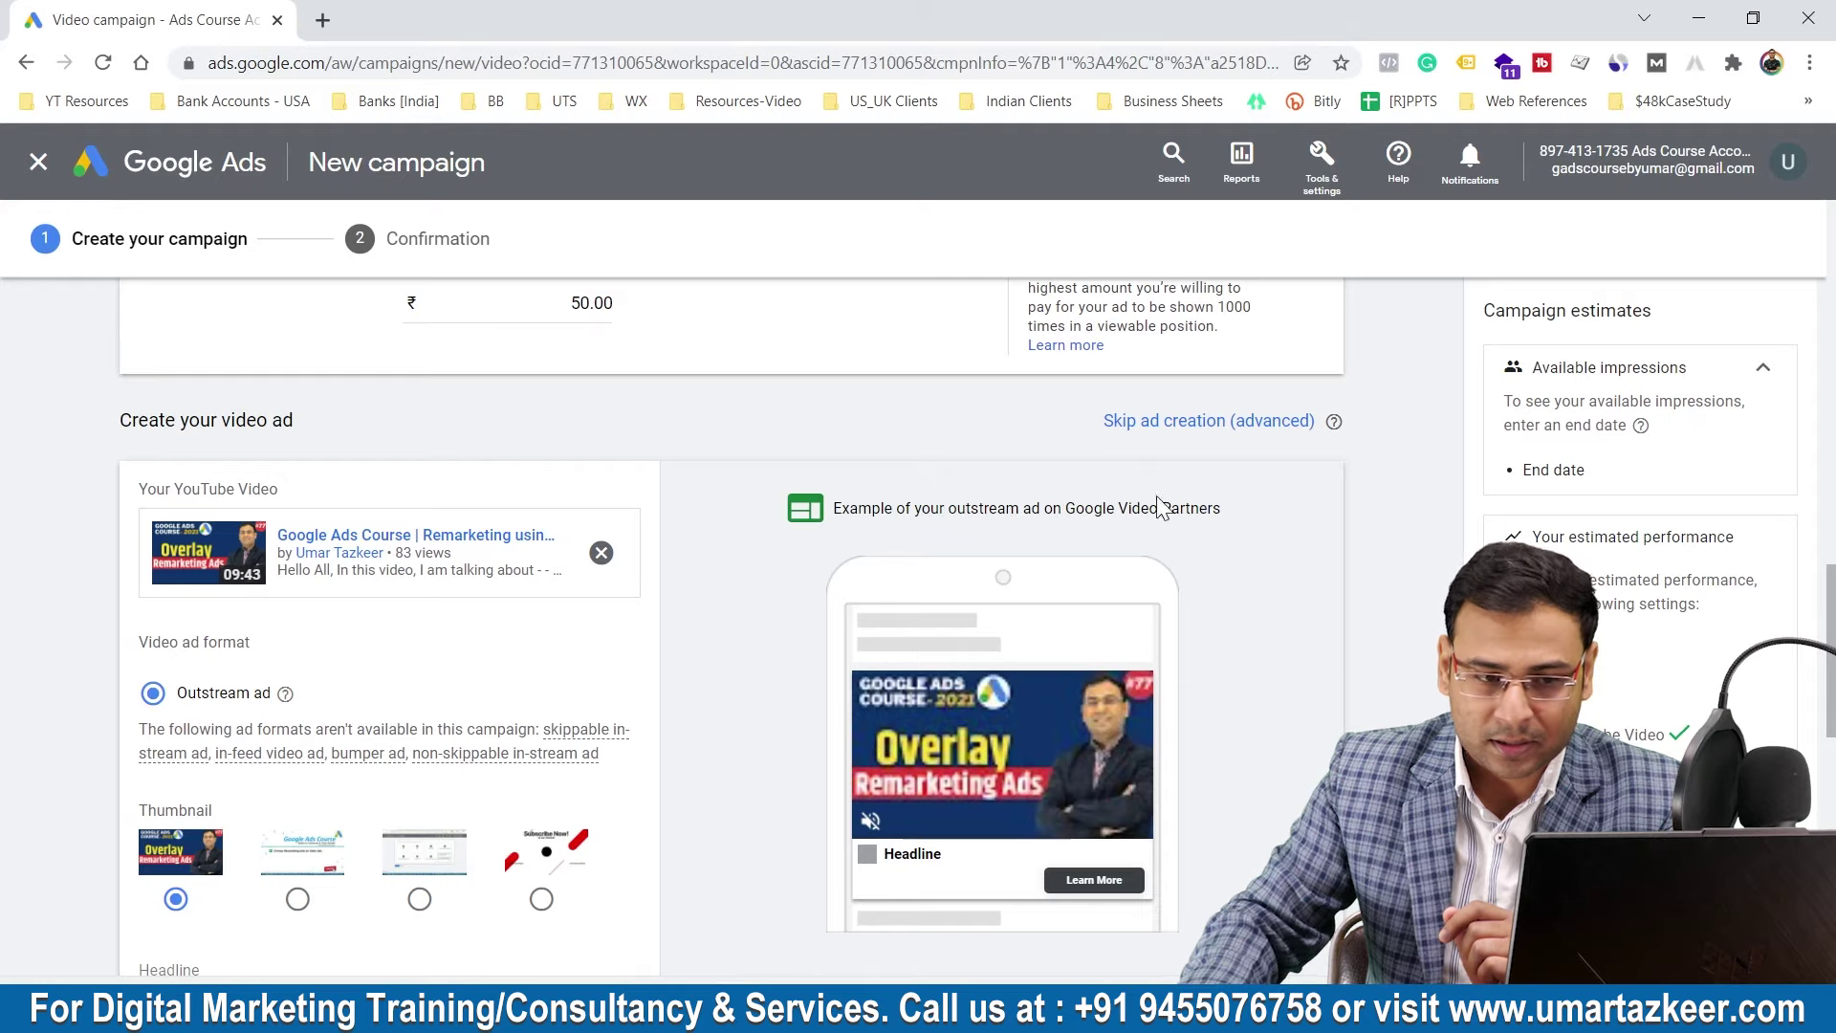
{"action": "left_click_drag", "start_coordinate": [1074, 513], "coordinate": [1220, 513]}
{"action": "left_click", "coordinate": [1083, 516]}
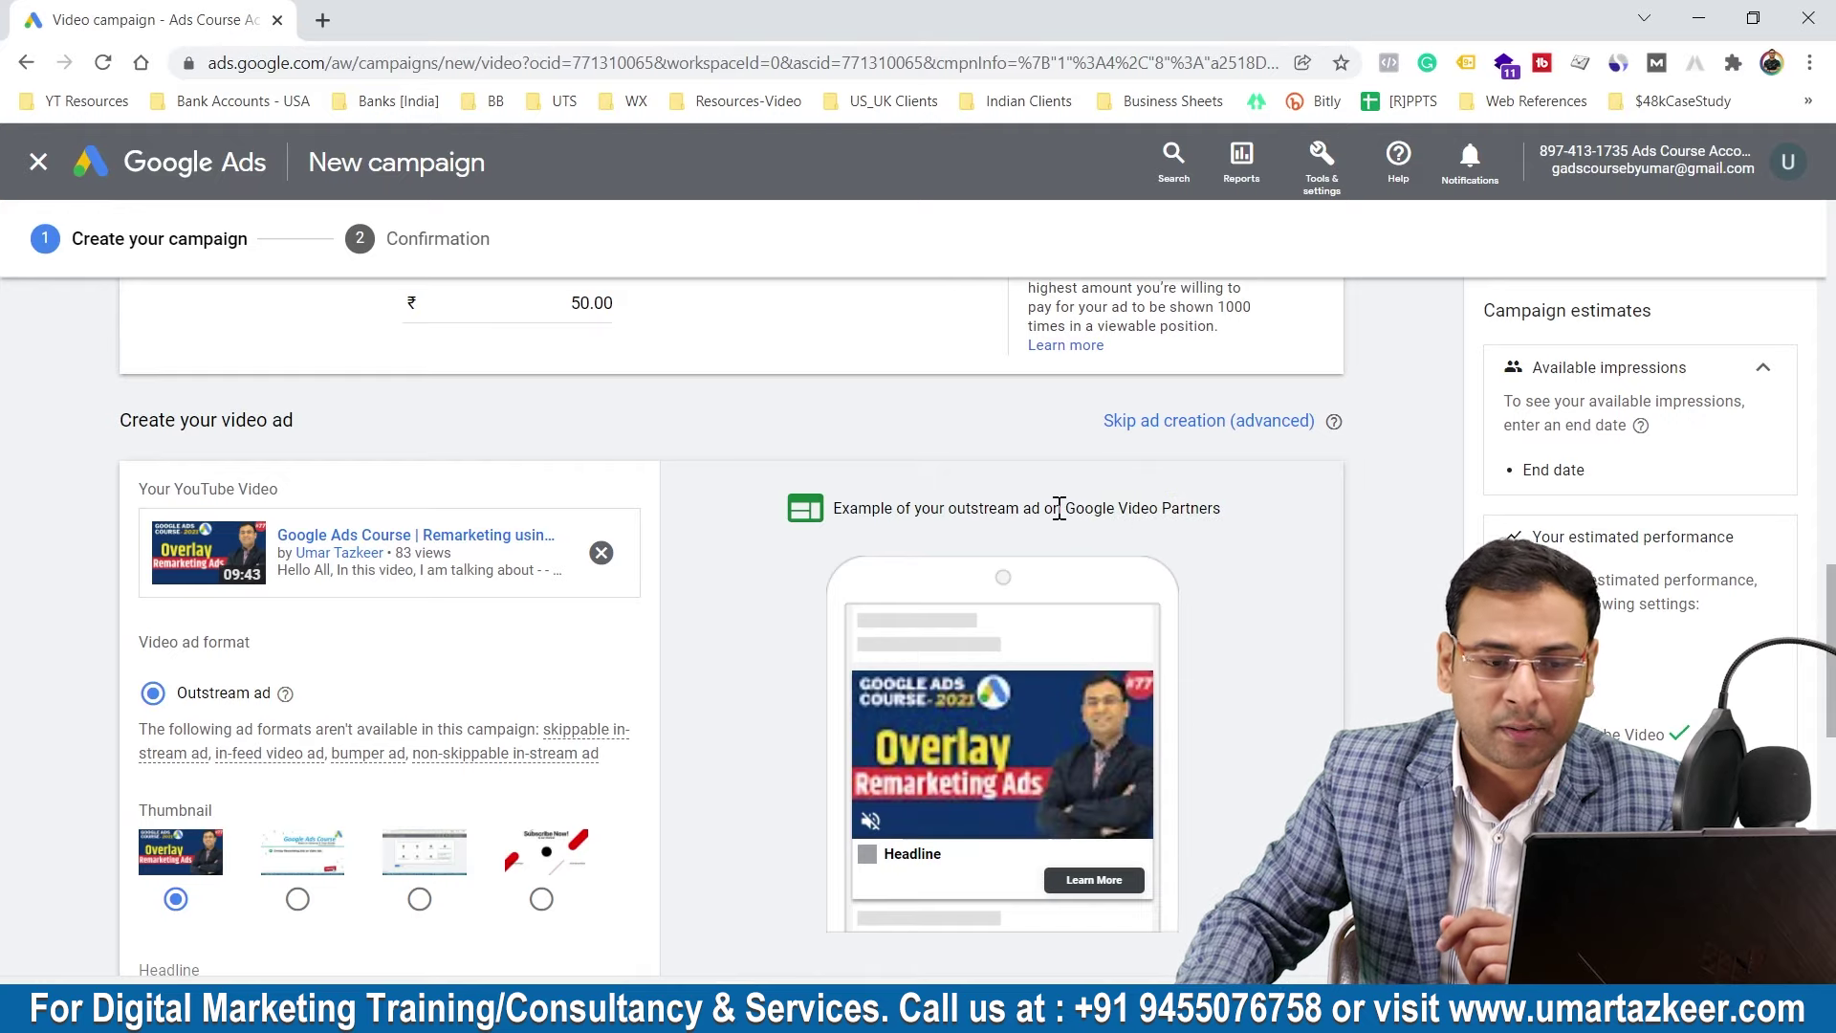
{"action": "left_click_drag", "start_coordinate": [1061, 508], "coordinate": [1248, 564]}
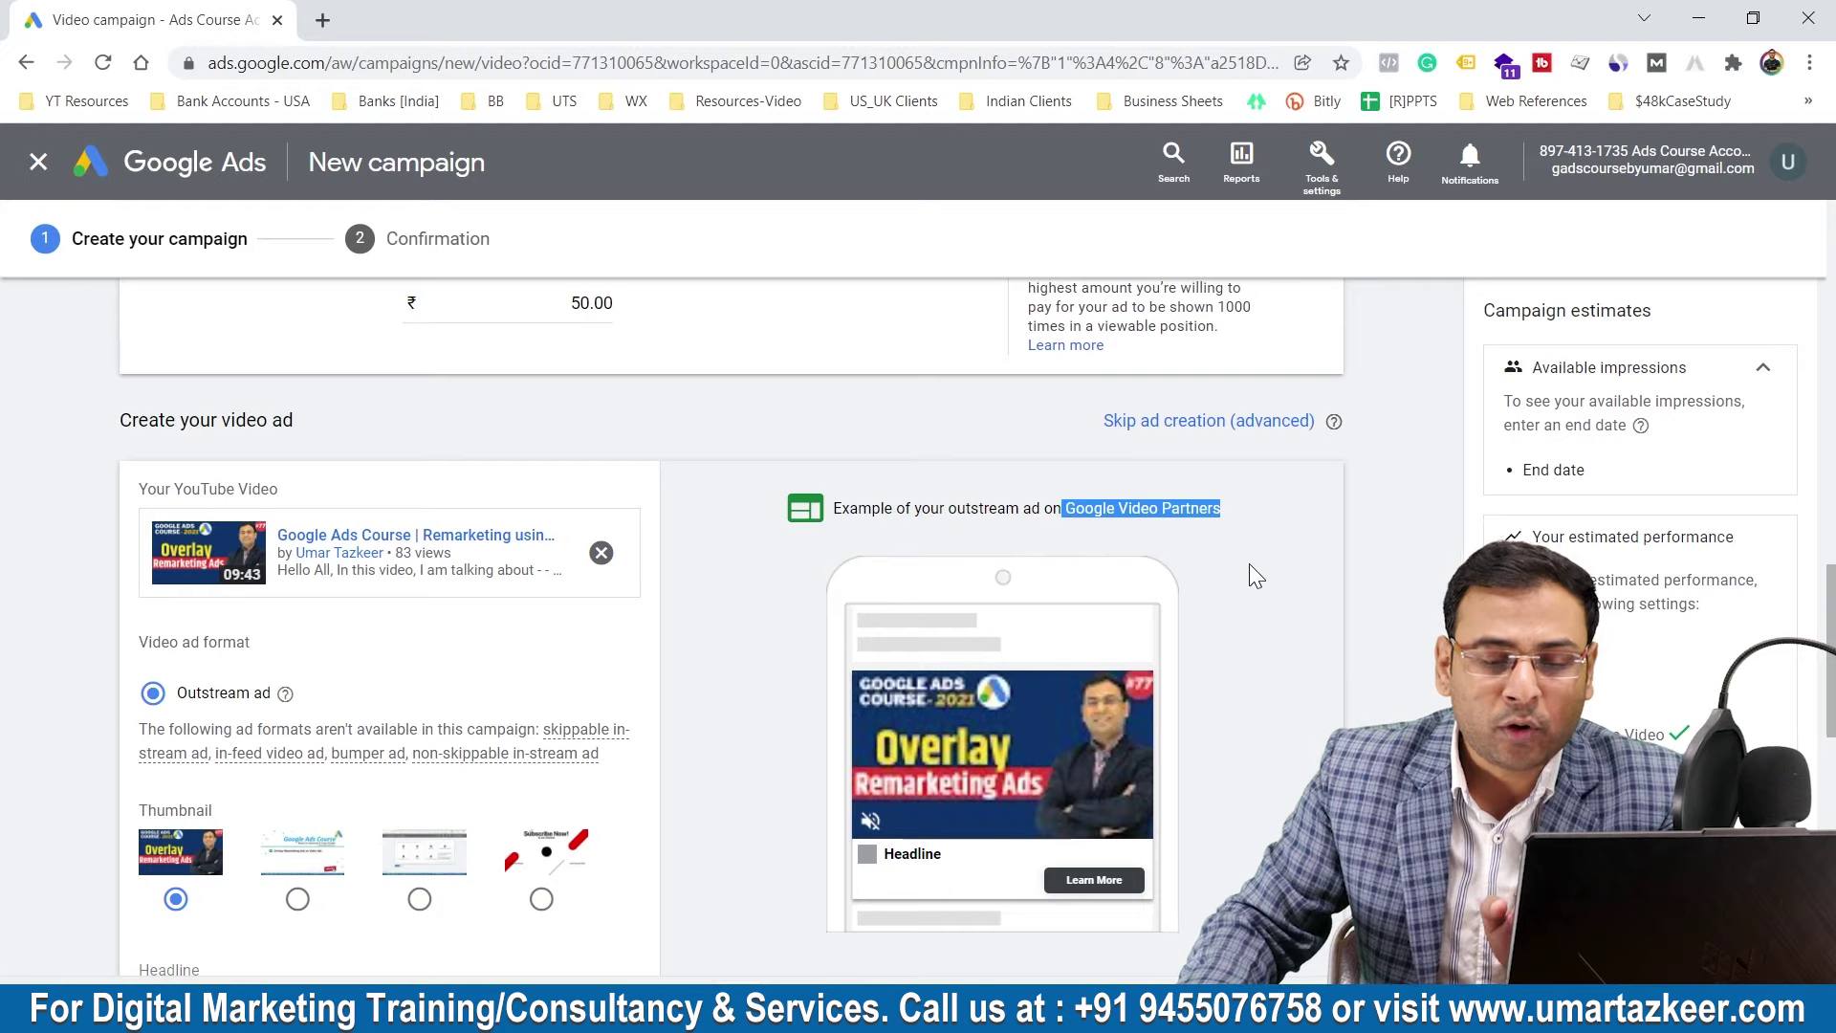
{"action": "left_click", "coordinate": [1249, 564]}
{"action": "scroll", "coordinate": [902, 577], "scroll_direction": "up", "scroll_amount": 10}
{"action": "scroll", "coordinate": [1013, 606], "scroll_direction": "down", "scroll_amount": 3}
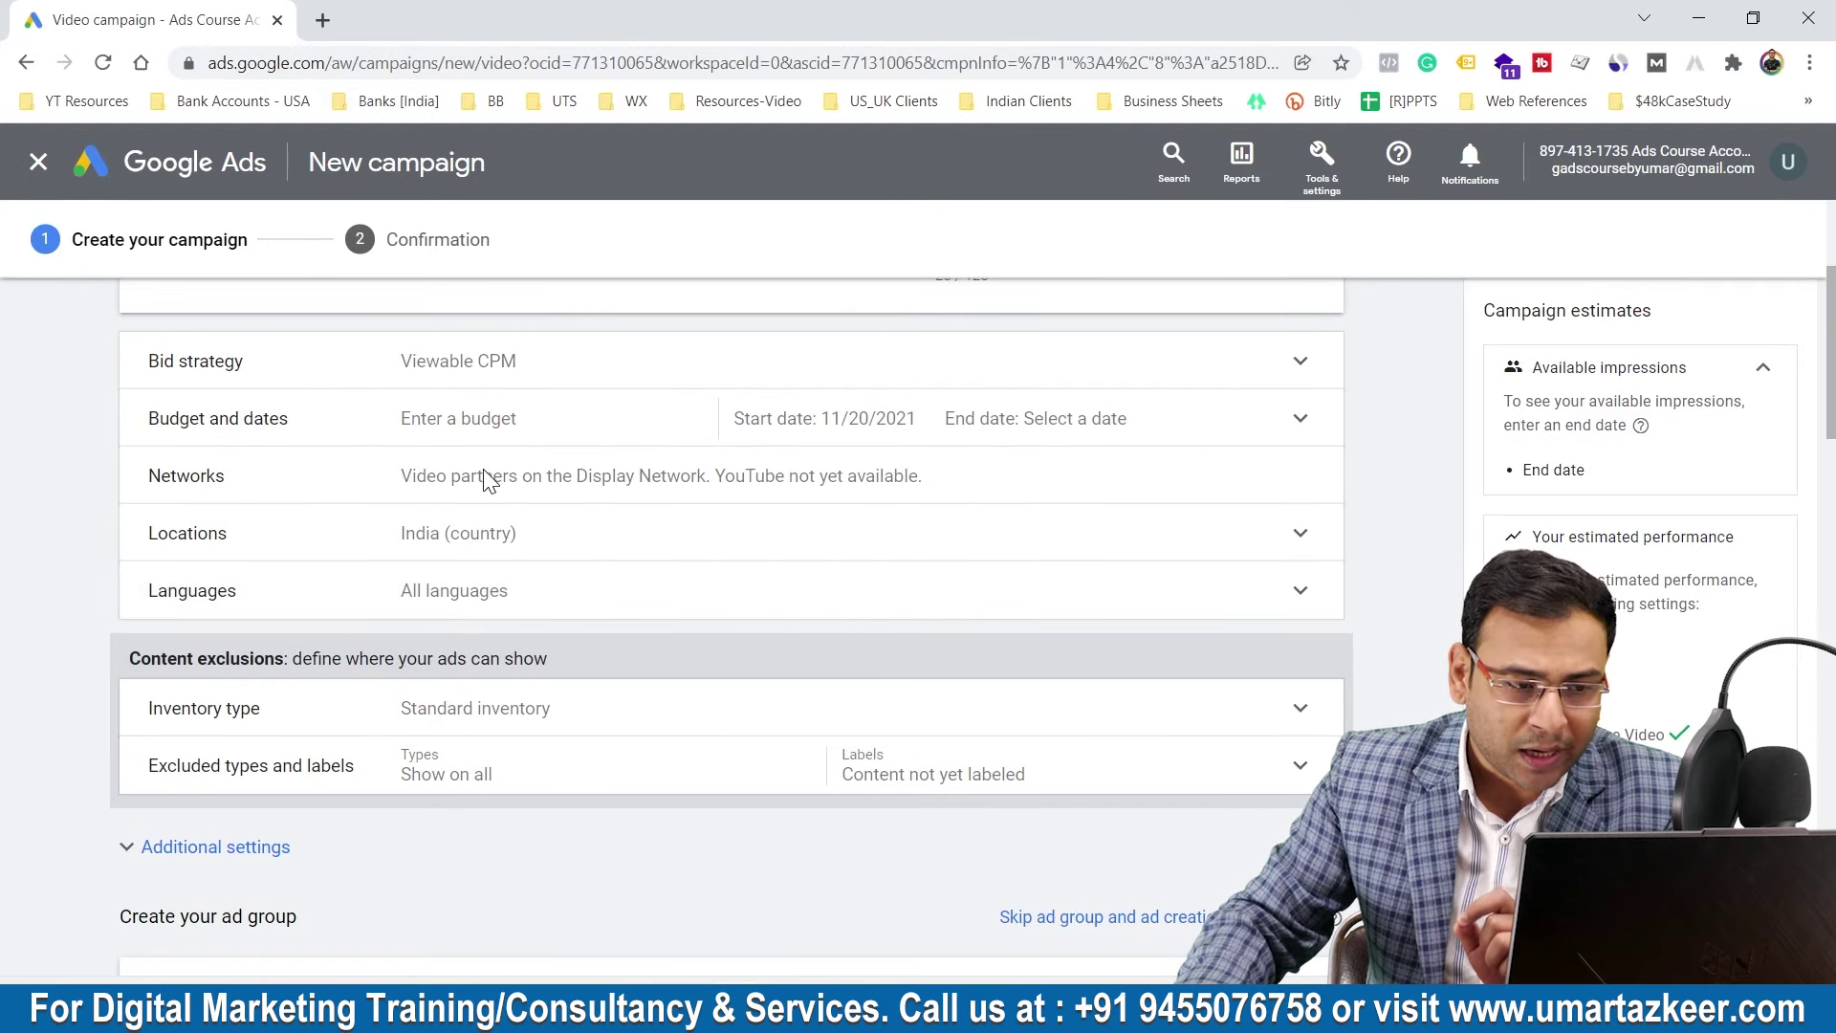
{"action": "left_click_drag", "start_coordinate": [399, 480], "coordinate": [943, 493]}
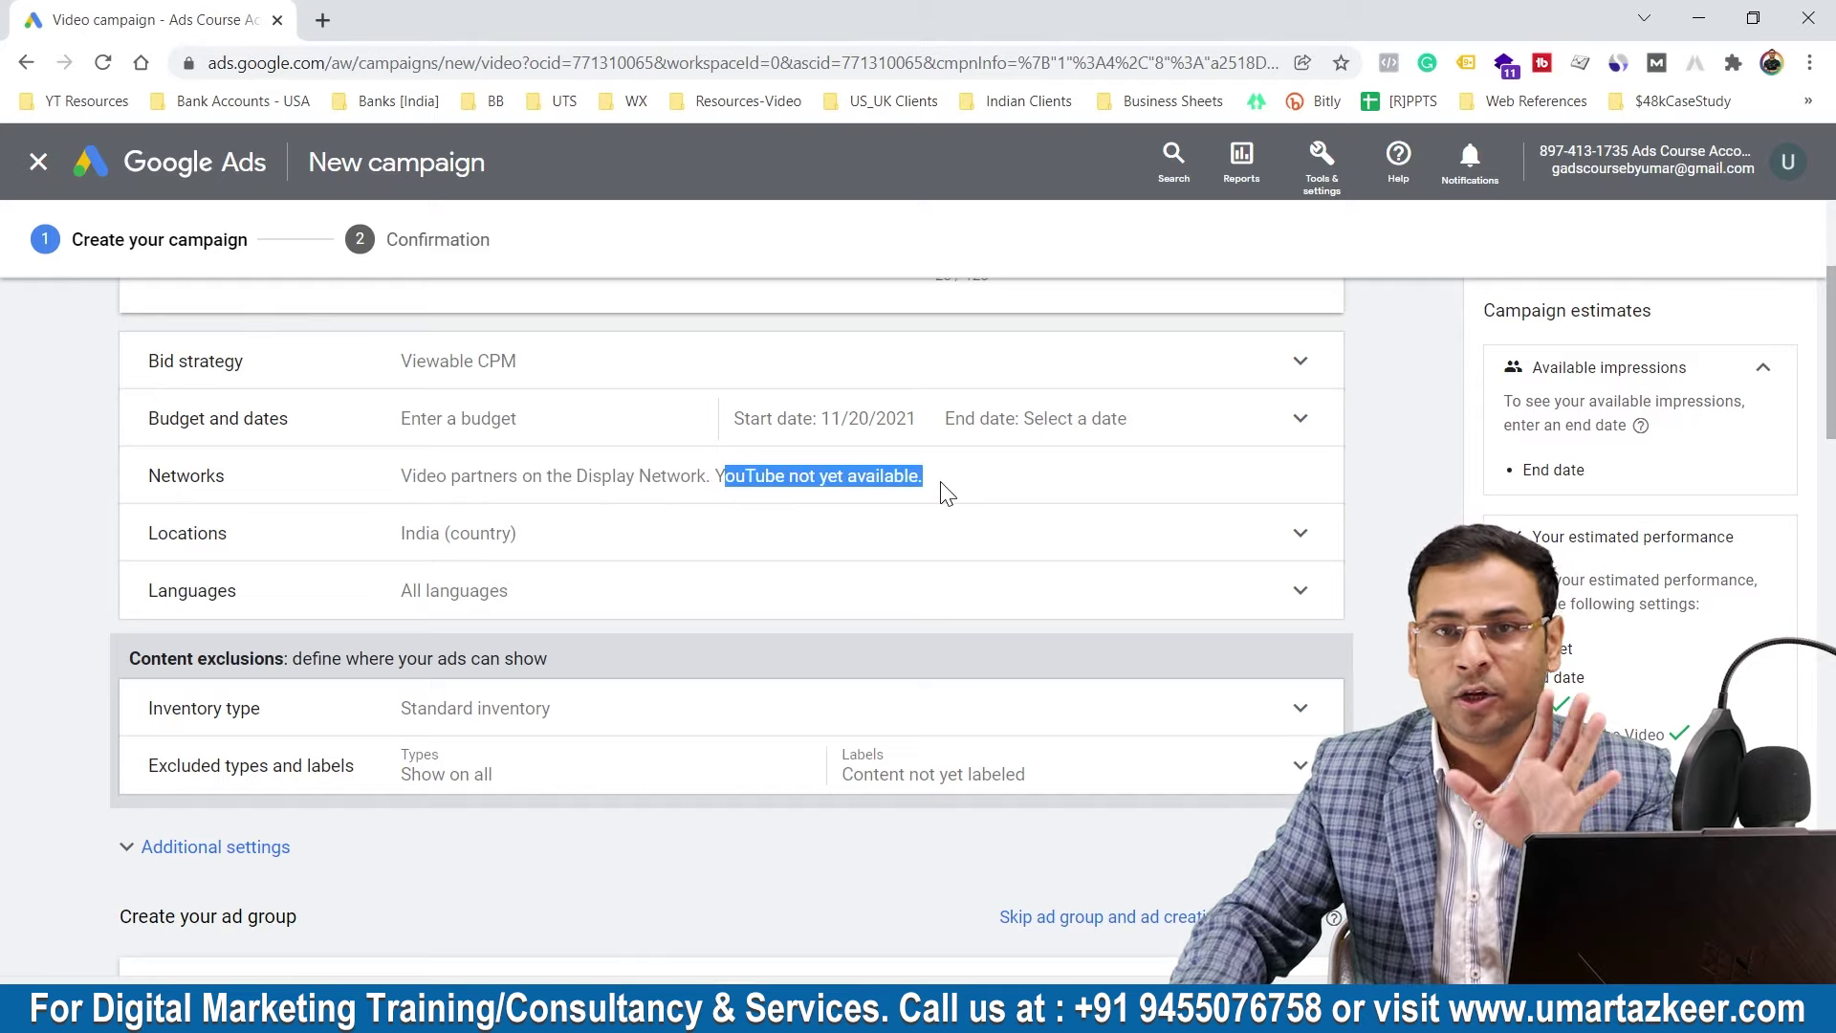
{"action": "scroll", "coordinate": [949, 494], "scroll_direction": "down", "scroll_amount": 5}
{"action": "scroll", "coordinate": [1076, 445], "scroll_direction": "down", "scroll_amount": 8}
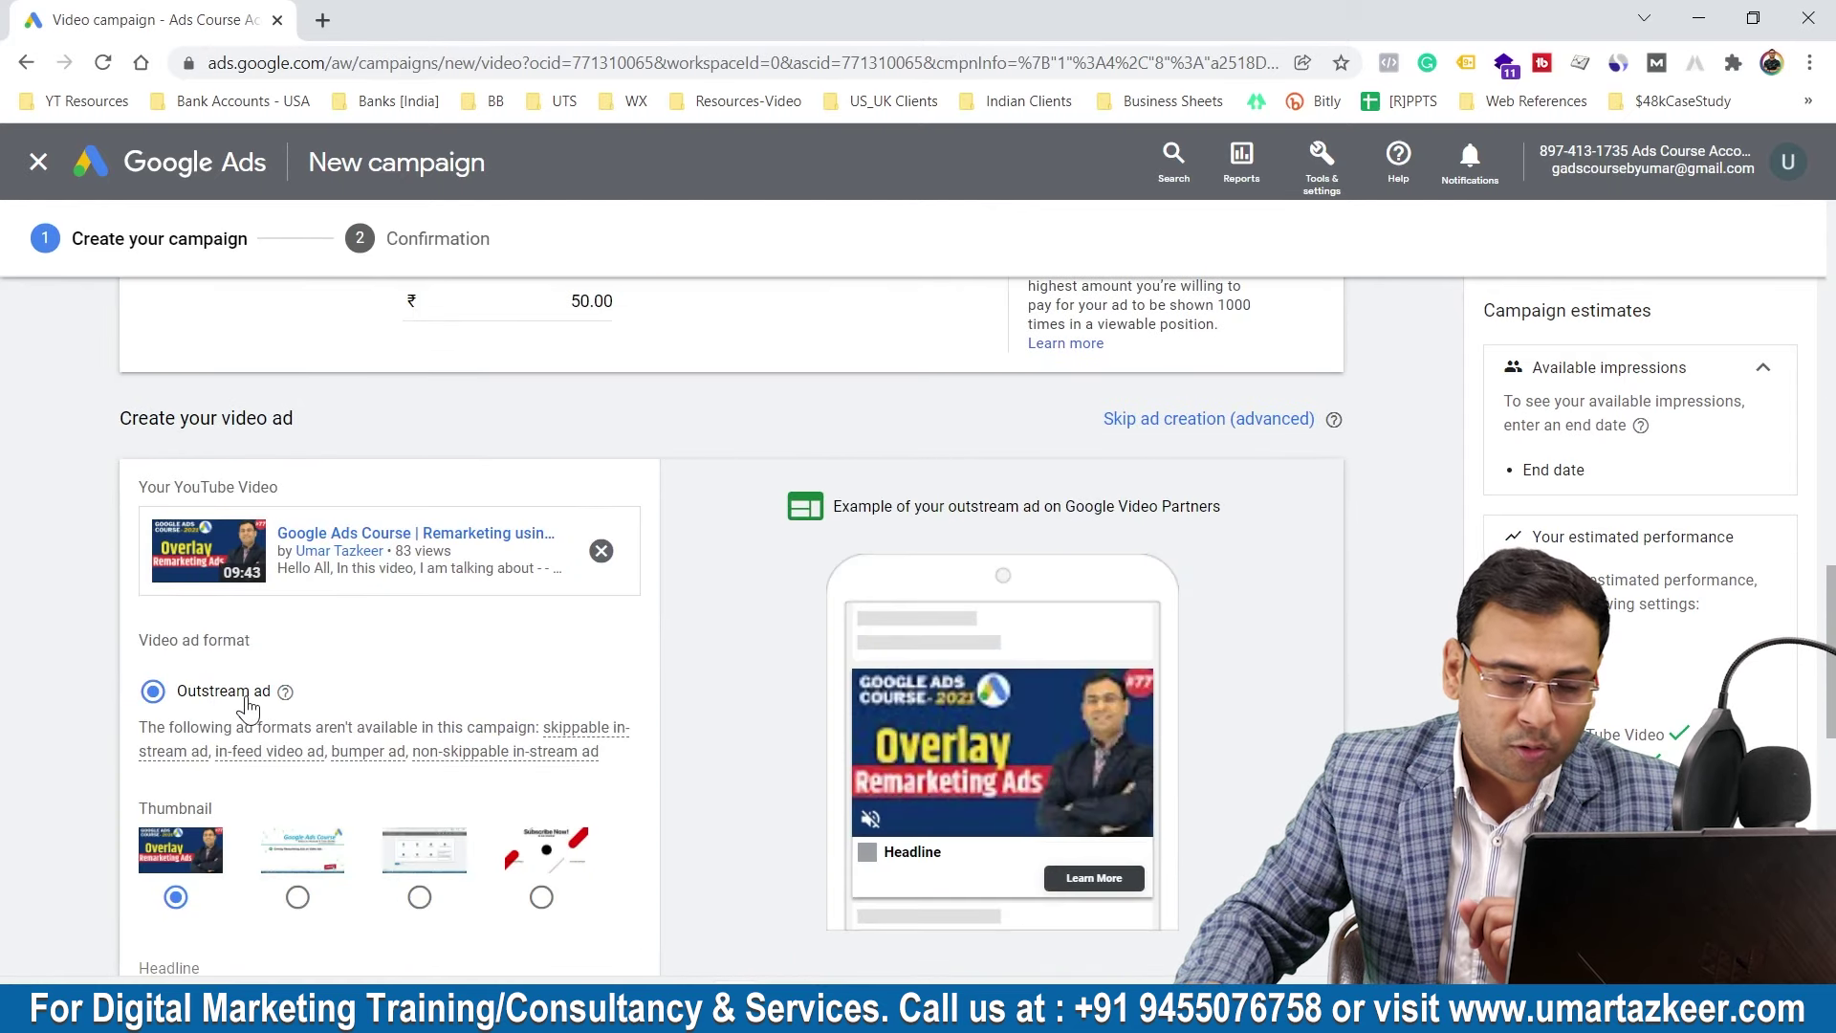
Step: Try the second and third thumbnails for the video ad and return to the first one, Overlay Remarketing Ads
{"action": "scroll", "coordinate": [646, 664], "scroll_direction": "down", "scroll_amount": 3}
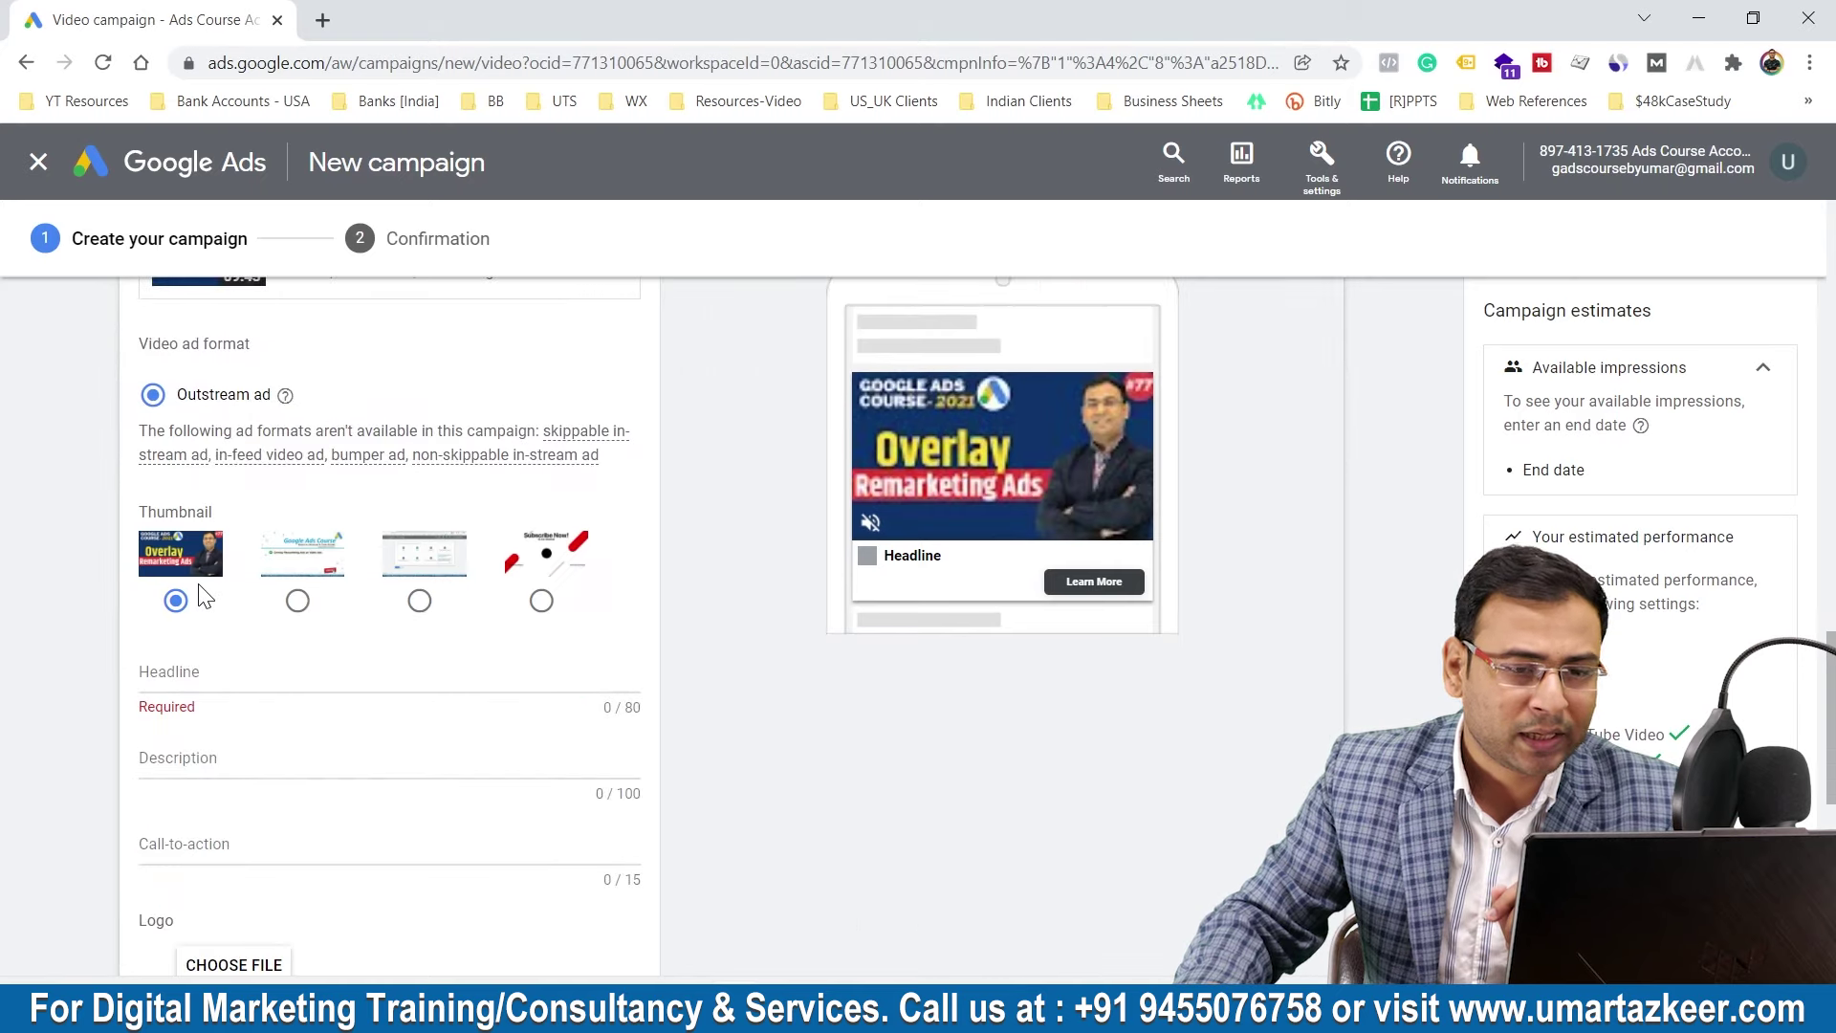
{"action": "left_click", "coordinate": [297, 601]}
{"action": "left_click", "coordinate": [420, 602]}
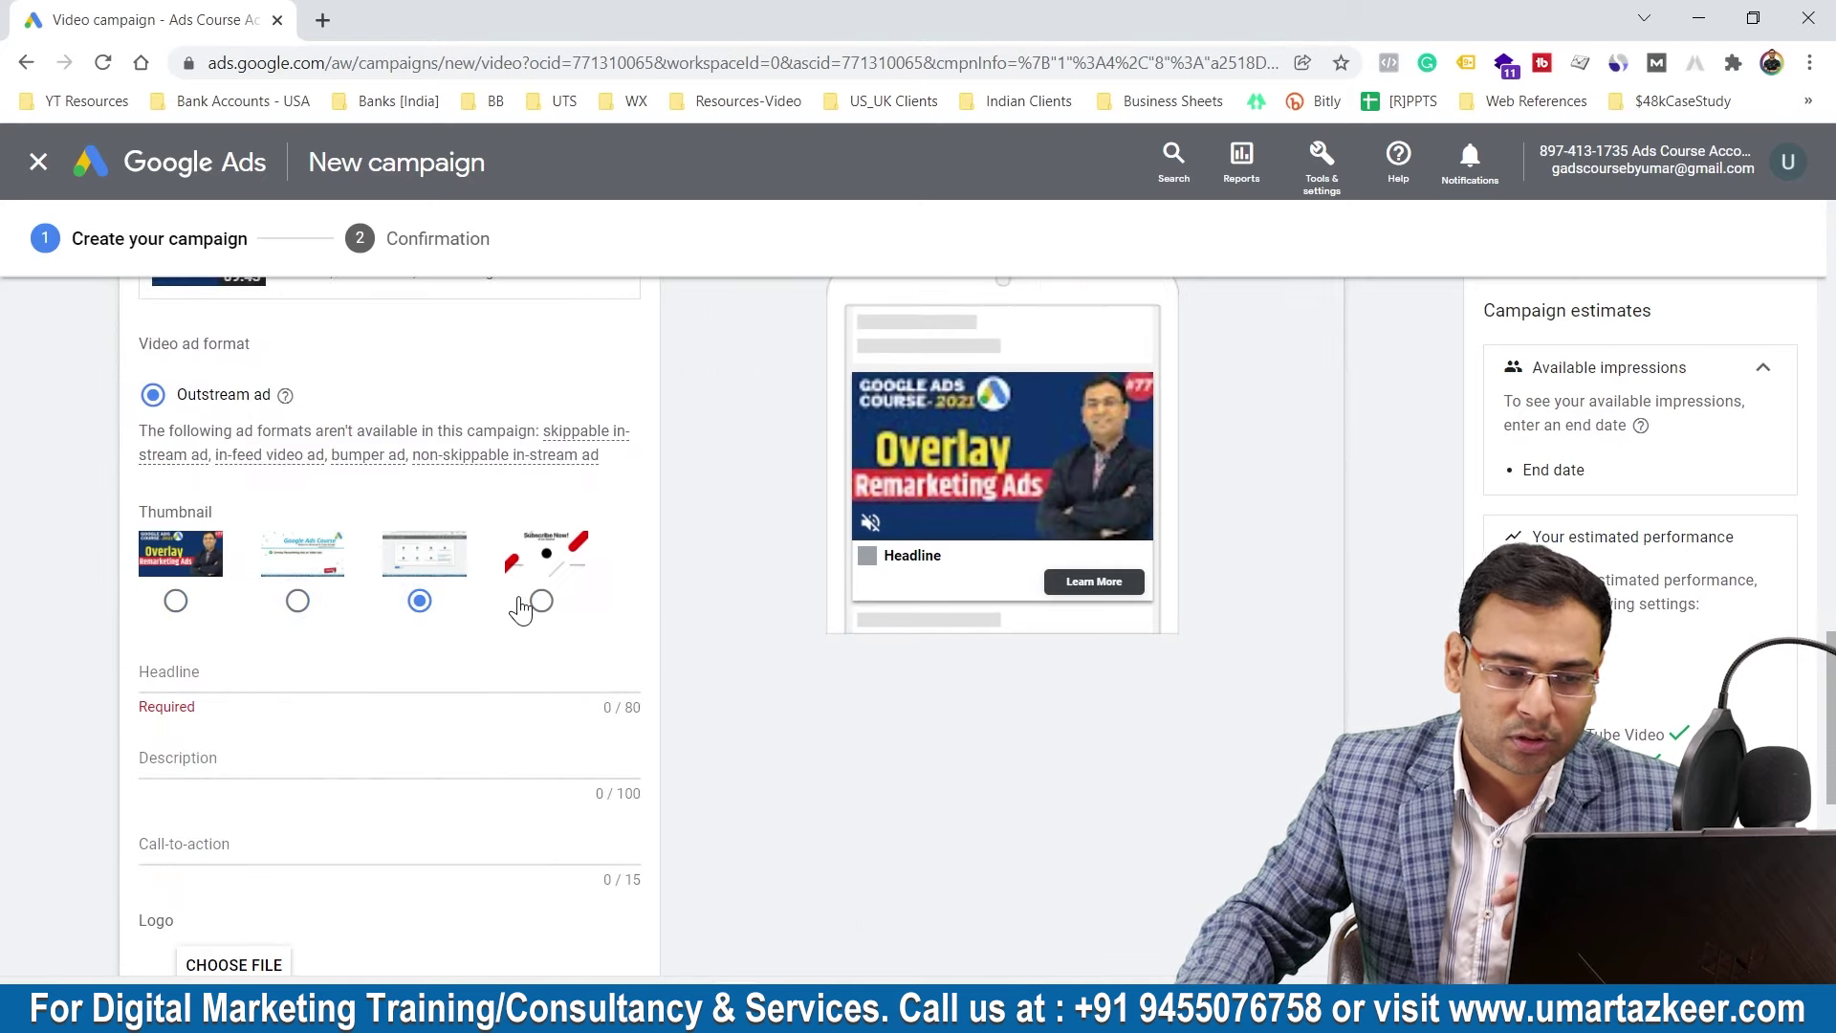
{"action": "left_click", "coordinate": [176, 600]}
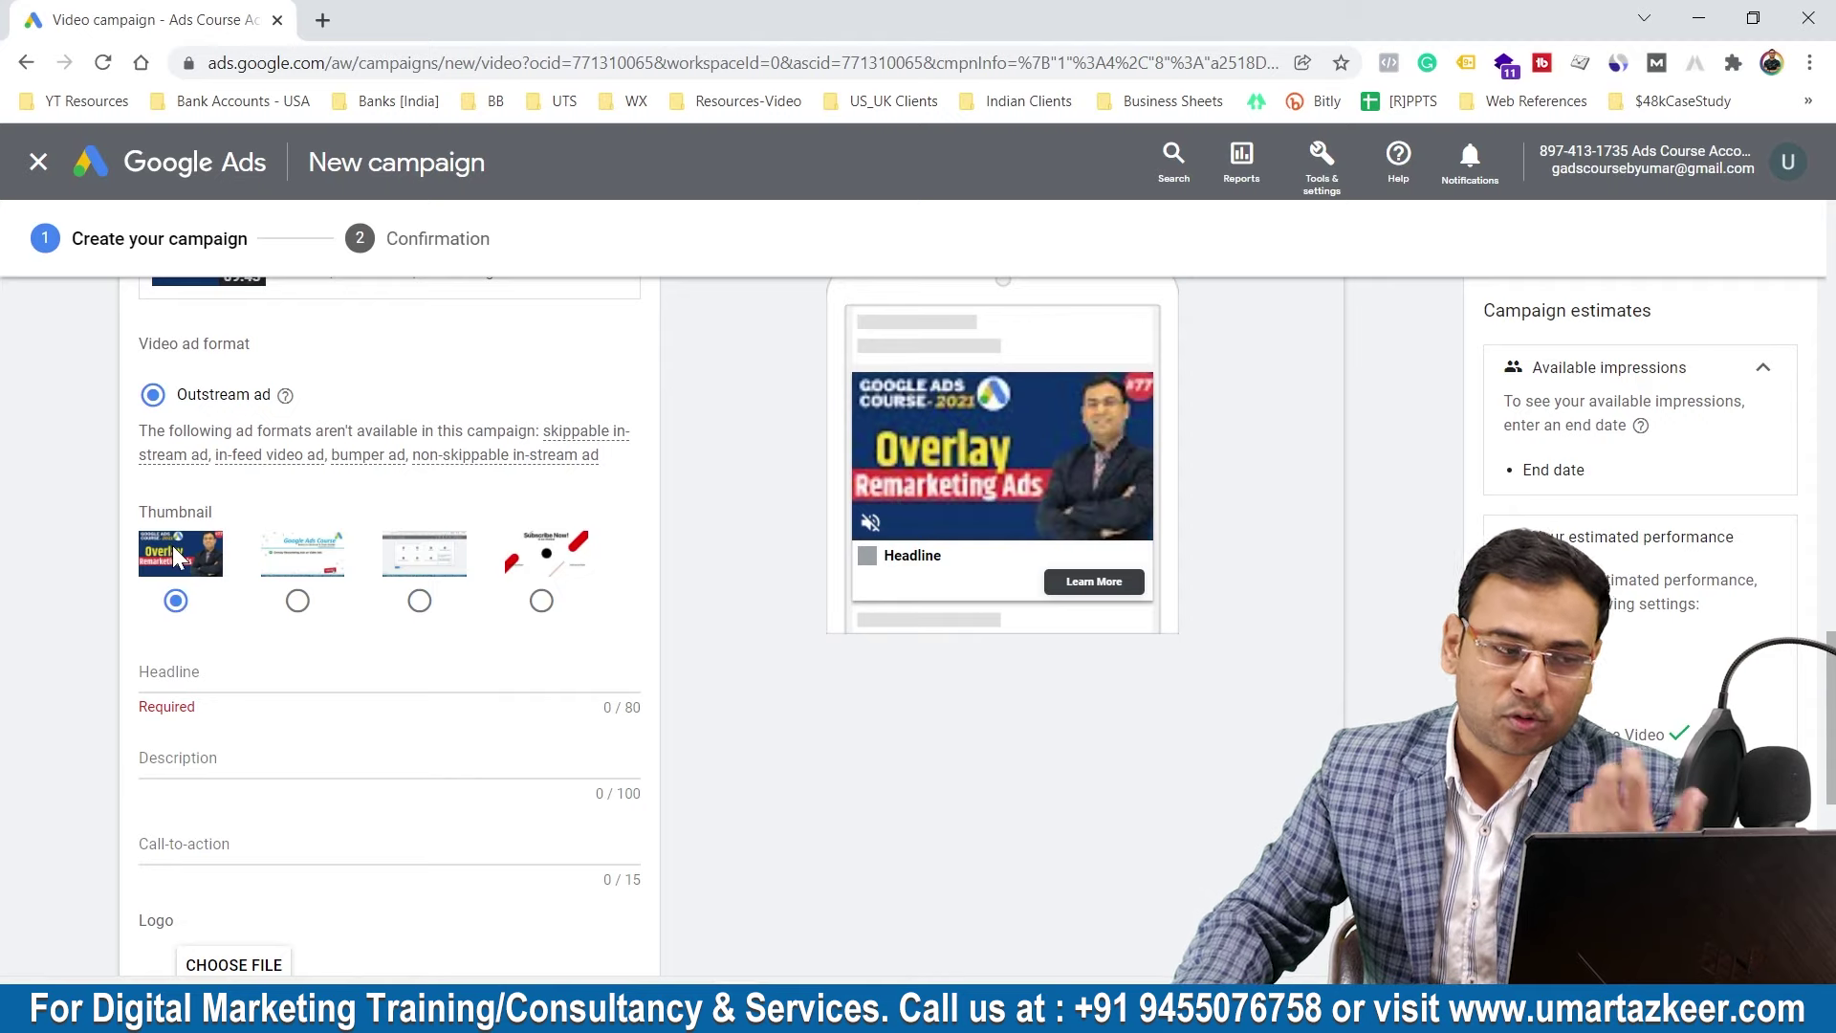
Step: Enter "Learn Digital Marketing in Hindi" as the video ad's headline
{"action": "left_click", "coordinate": [235, 677]}
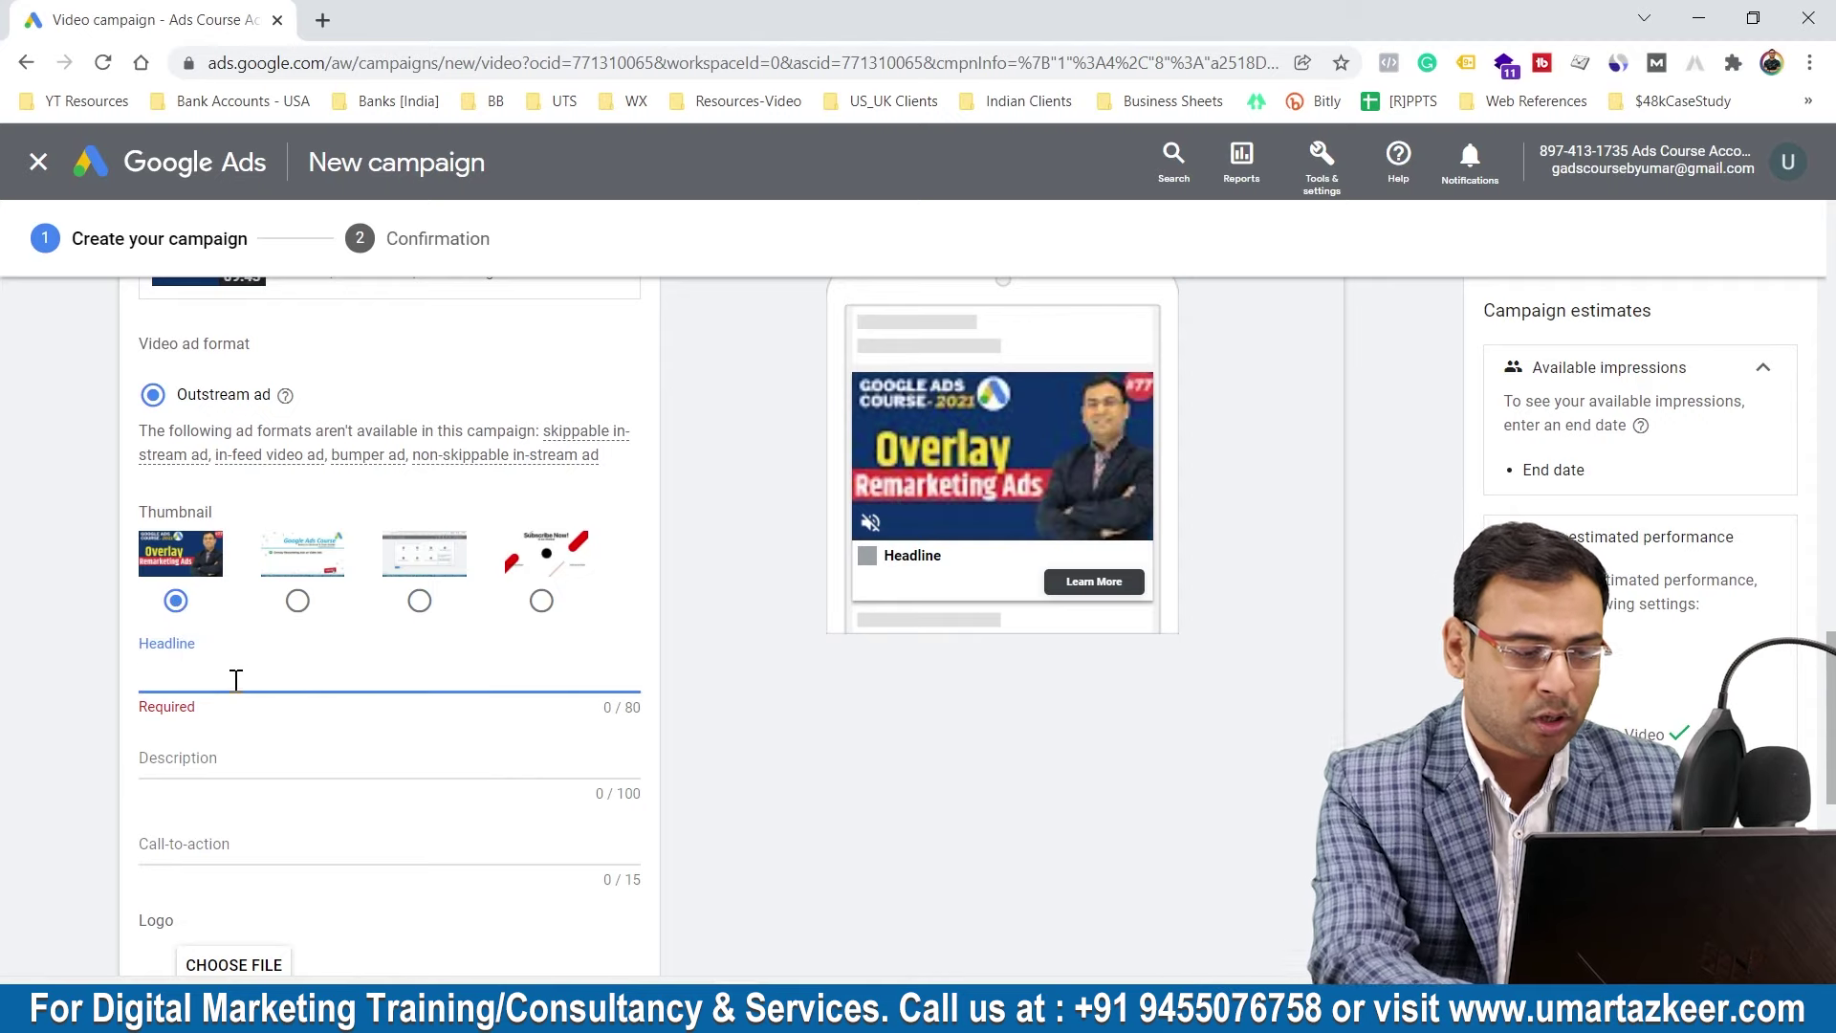
{"action": "type", "text": "Learn Digital m"}
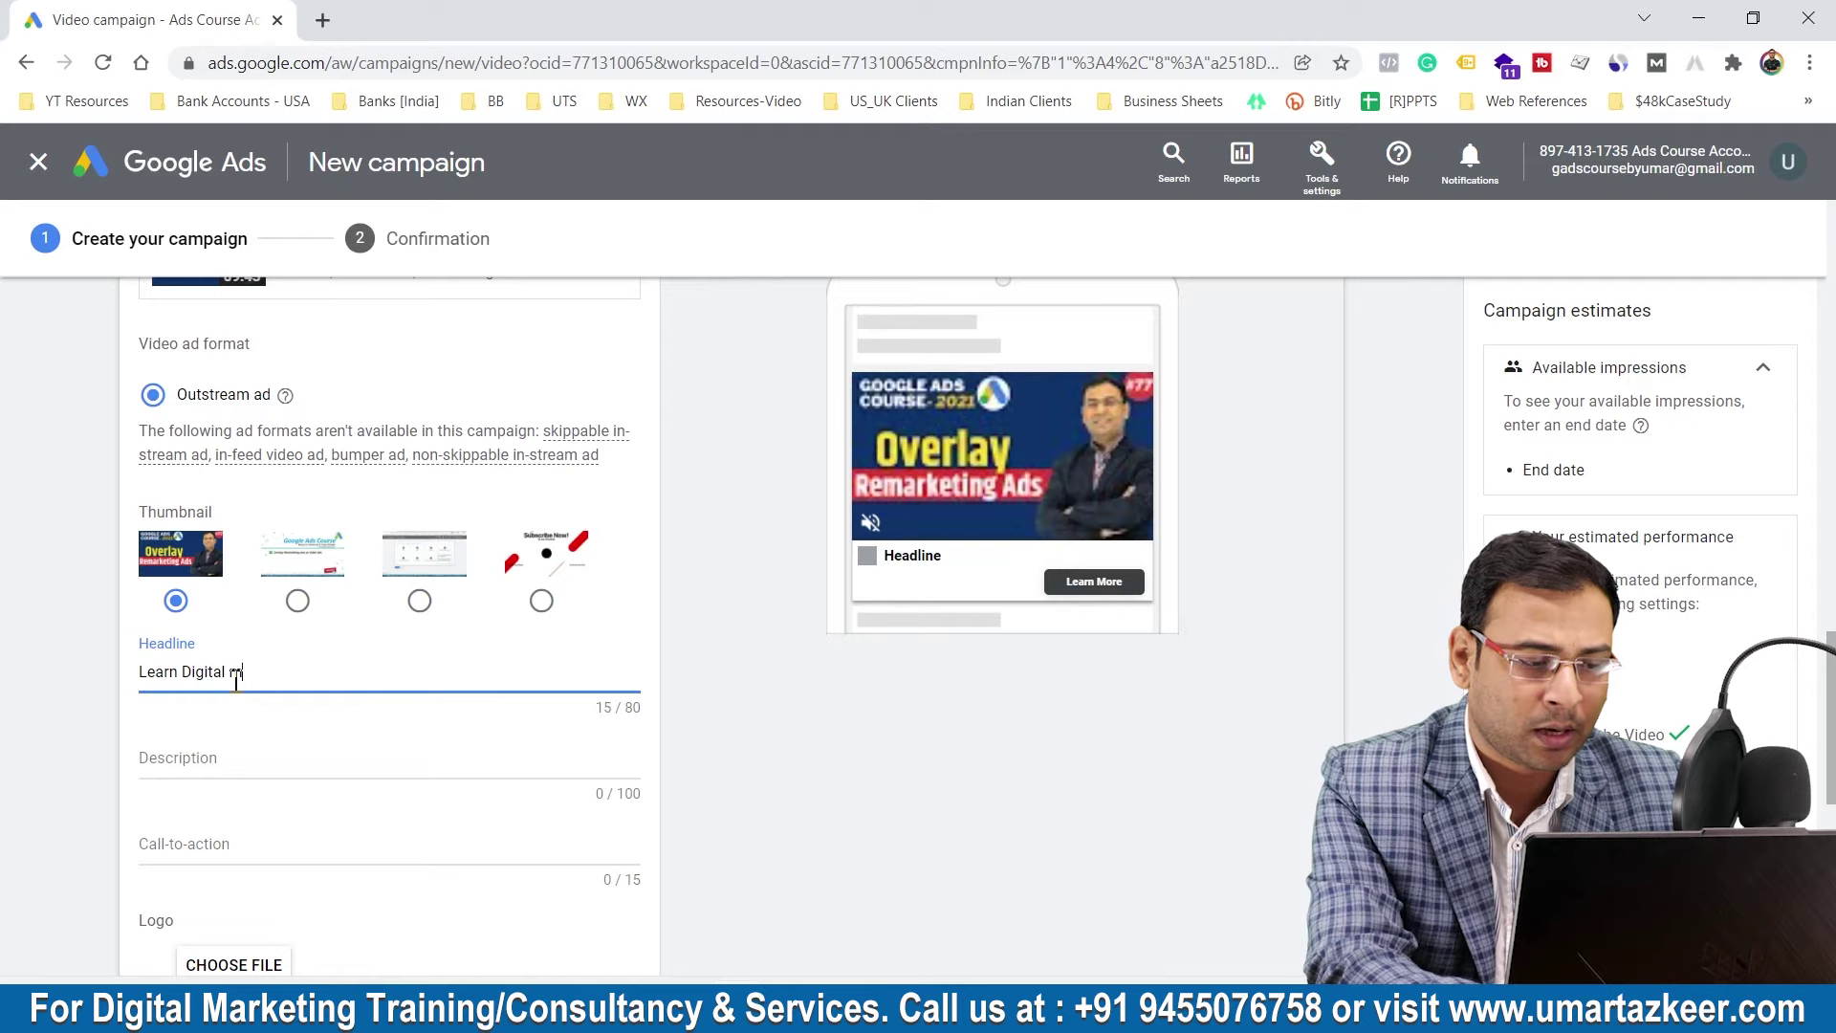
{"action": "type", "text": "arketing"}
{"action": "key", "text": "BackSpace"}
{"action": "key", "text": "BackSpace"}
{"action": "key", "text": "BackSpace"}
{"action": "key", "text": "BackSpace"}
{"action": "key", "text": "BackSpace"}
{"action": "key", "text": "BackSpace"}
{"action": "key", "text": "BackSpace"}
{"action": "key", "text": "BackSpace"}
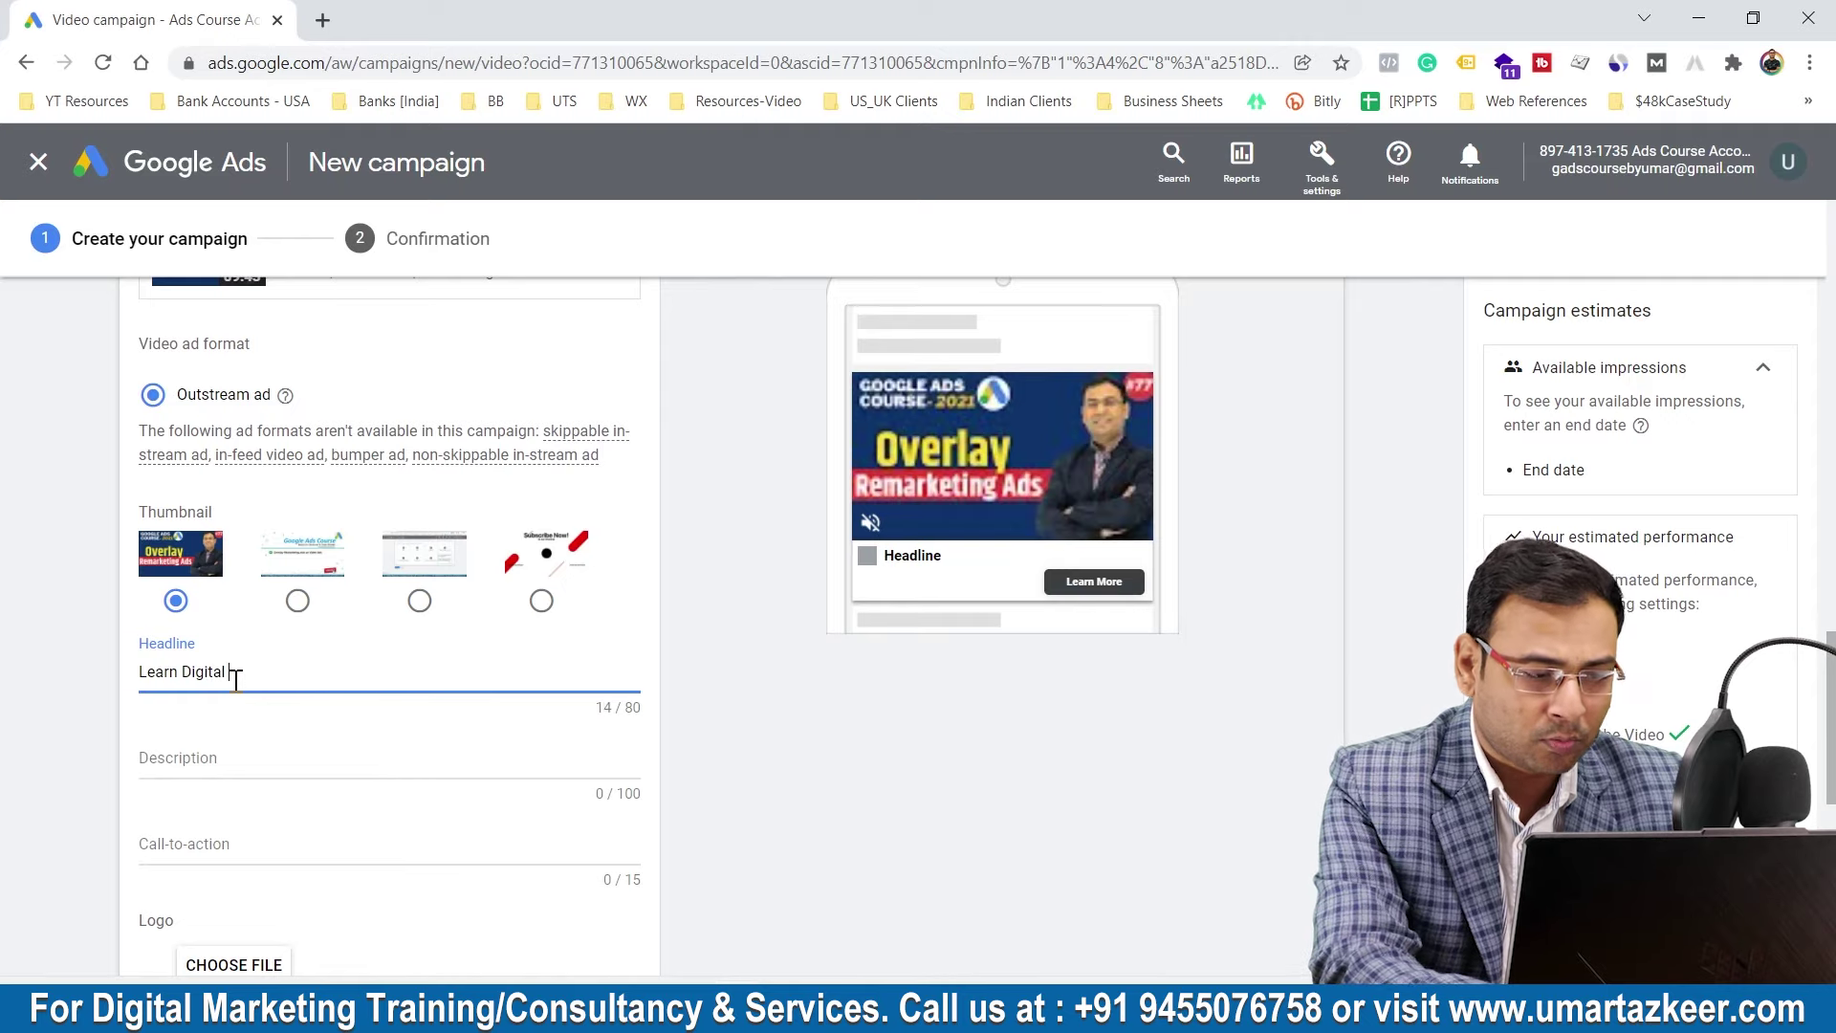
{"action": "type", "text": "Marketing in Hi"}
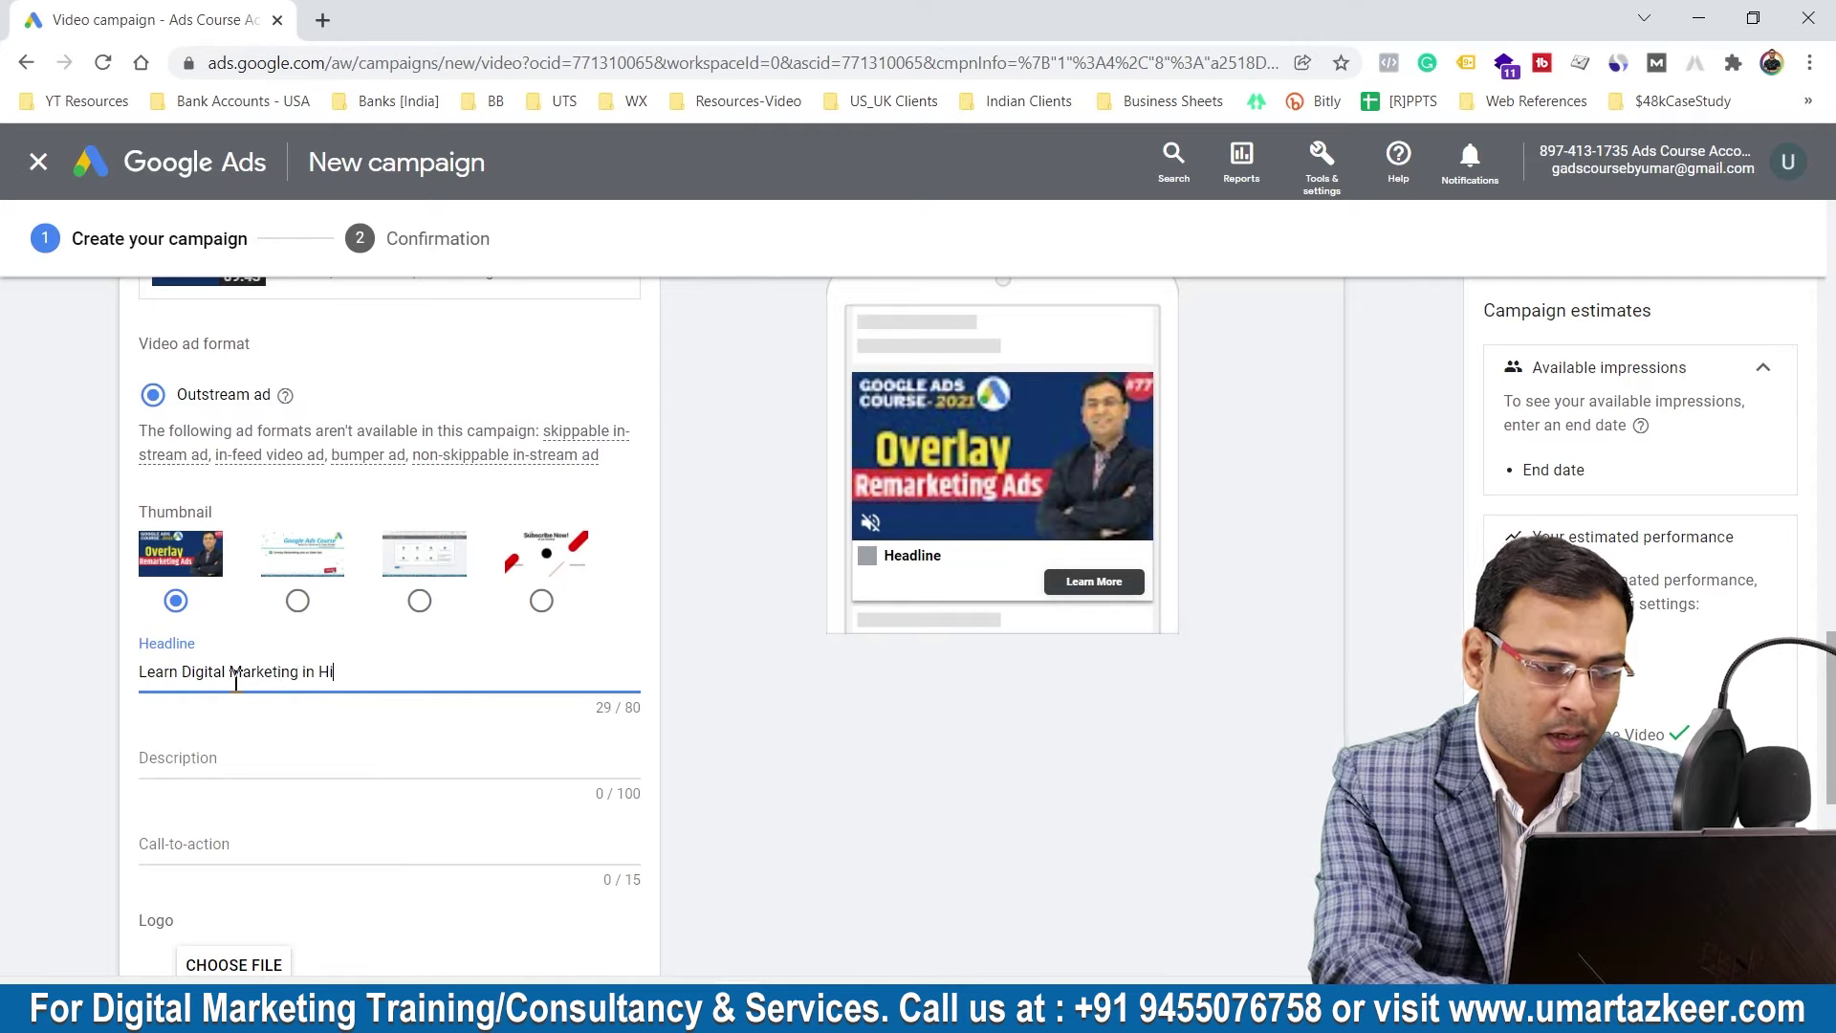
{"action": "type", "text": "ndi"}
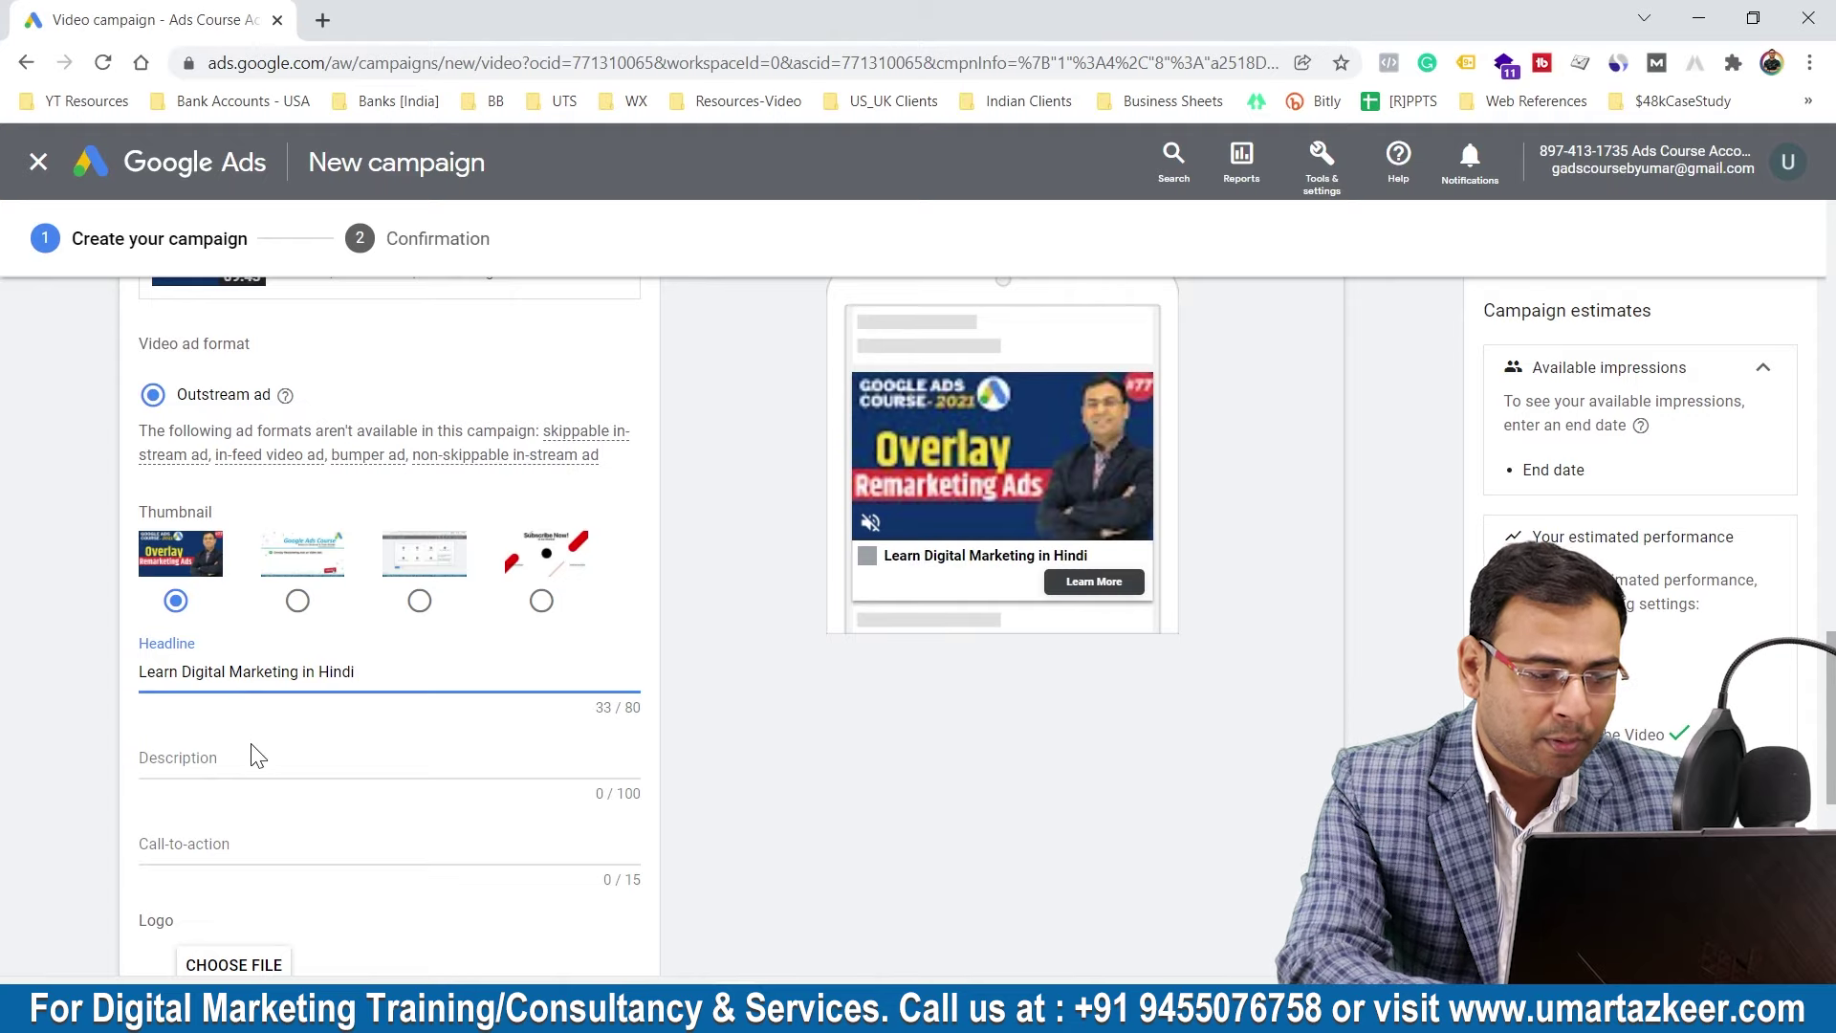
Step: Enter the ad description "Learn from Industry Experts in India. Agency Styled Training of Digital Marketing."
{"action": "left_click", "coordinate": [250, 755]}
{"action": "type", "text": "Learn from"}
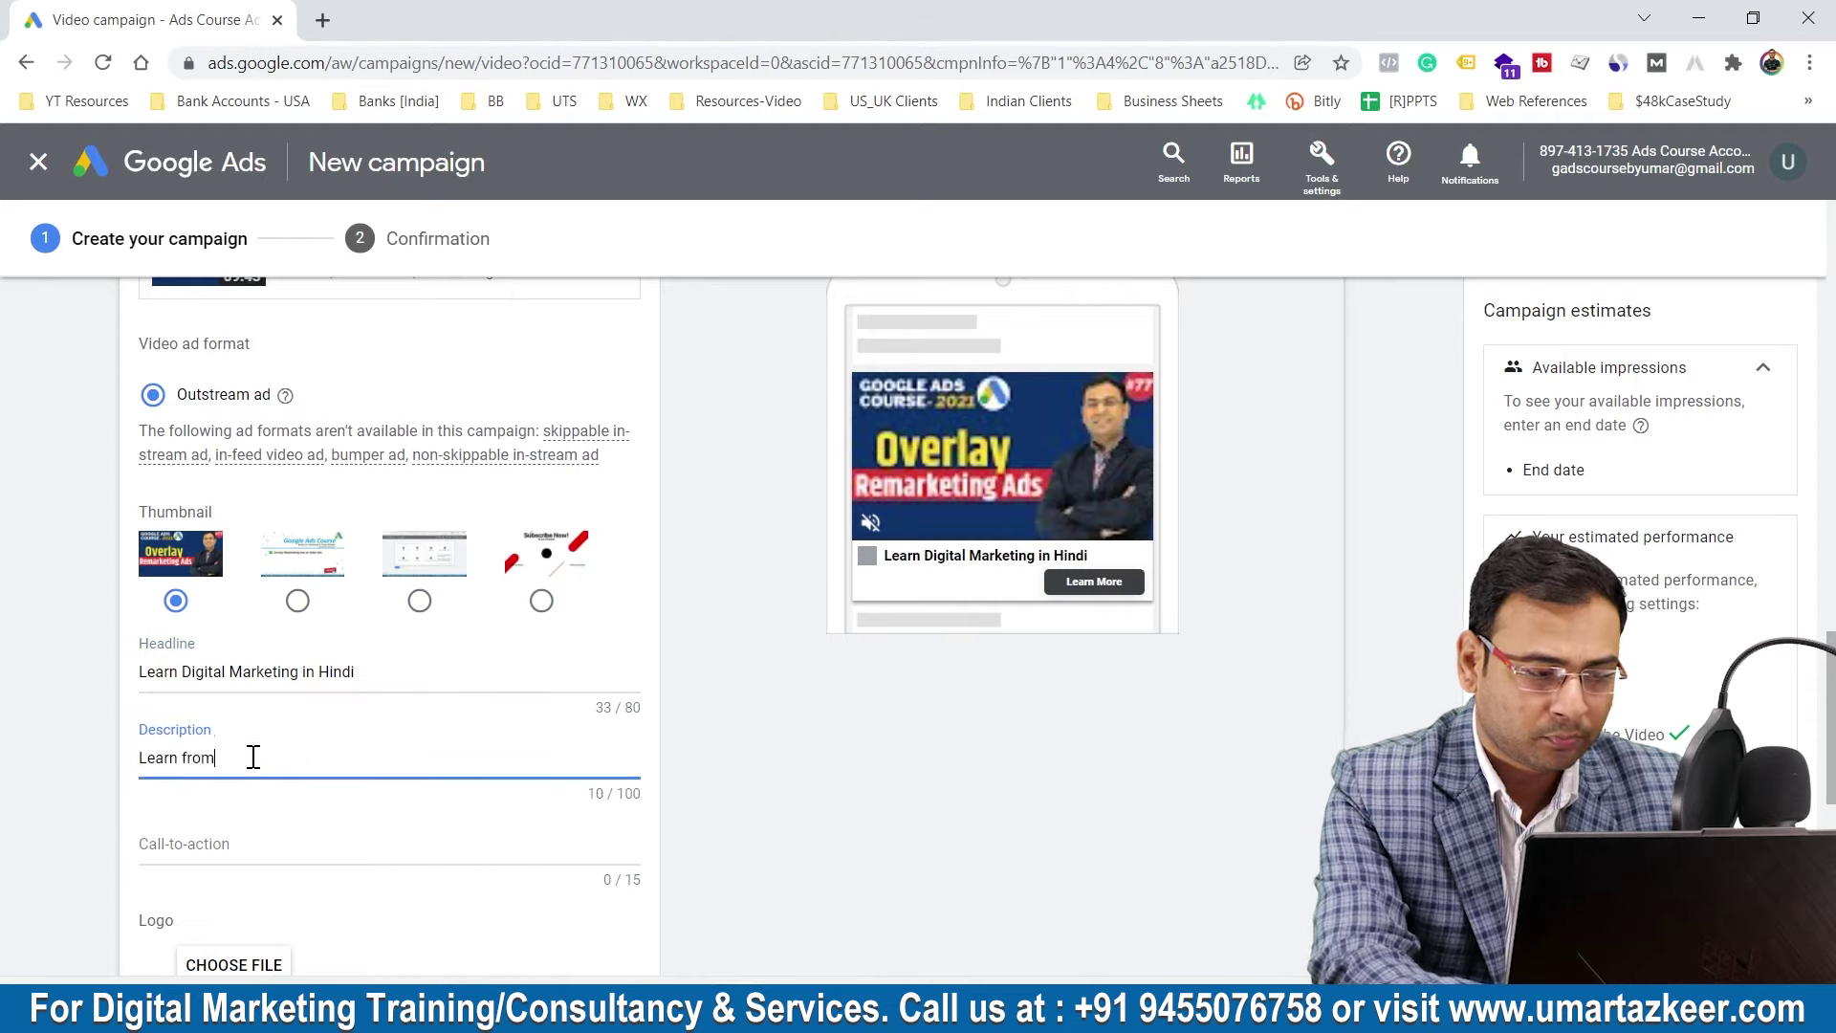
{"action": "type", "text": " E"}
{"action": "key", "text": "BackSpace"}
{"action": "type", "text": "INd"}
{"action": "key", "text": "BackSpace"}
{"action": "key", "text": "BackSpace"}
{"action": "key", "text": "BackSpace"}
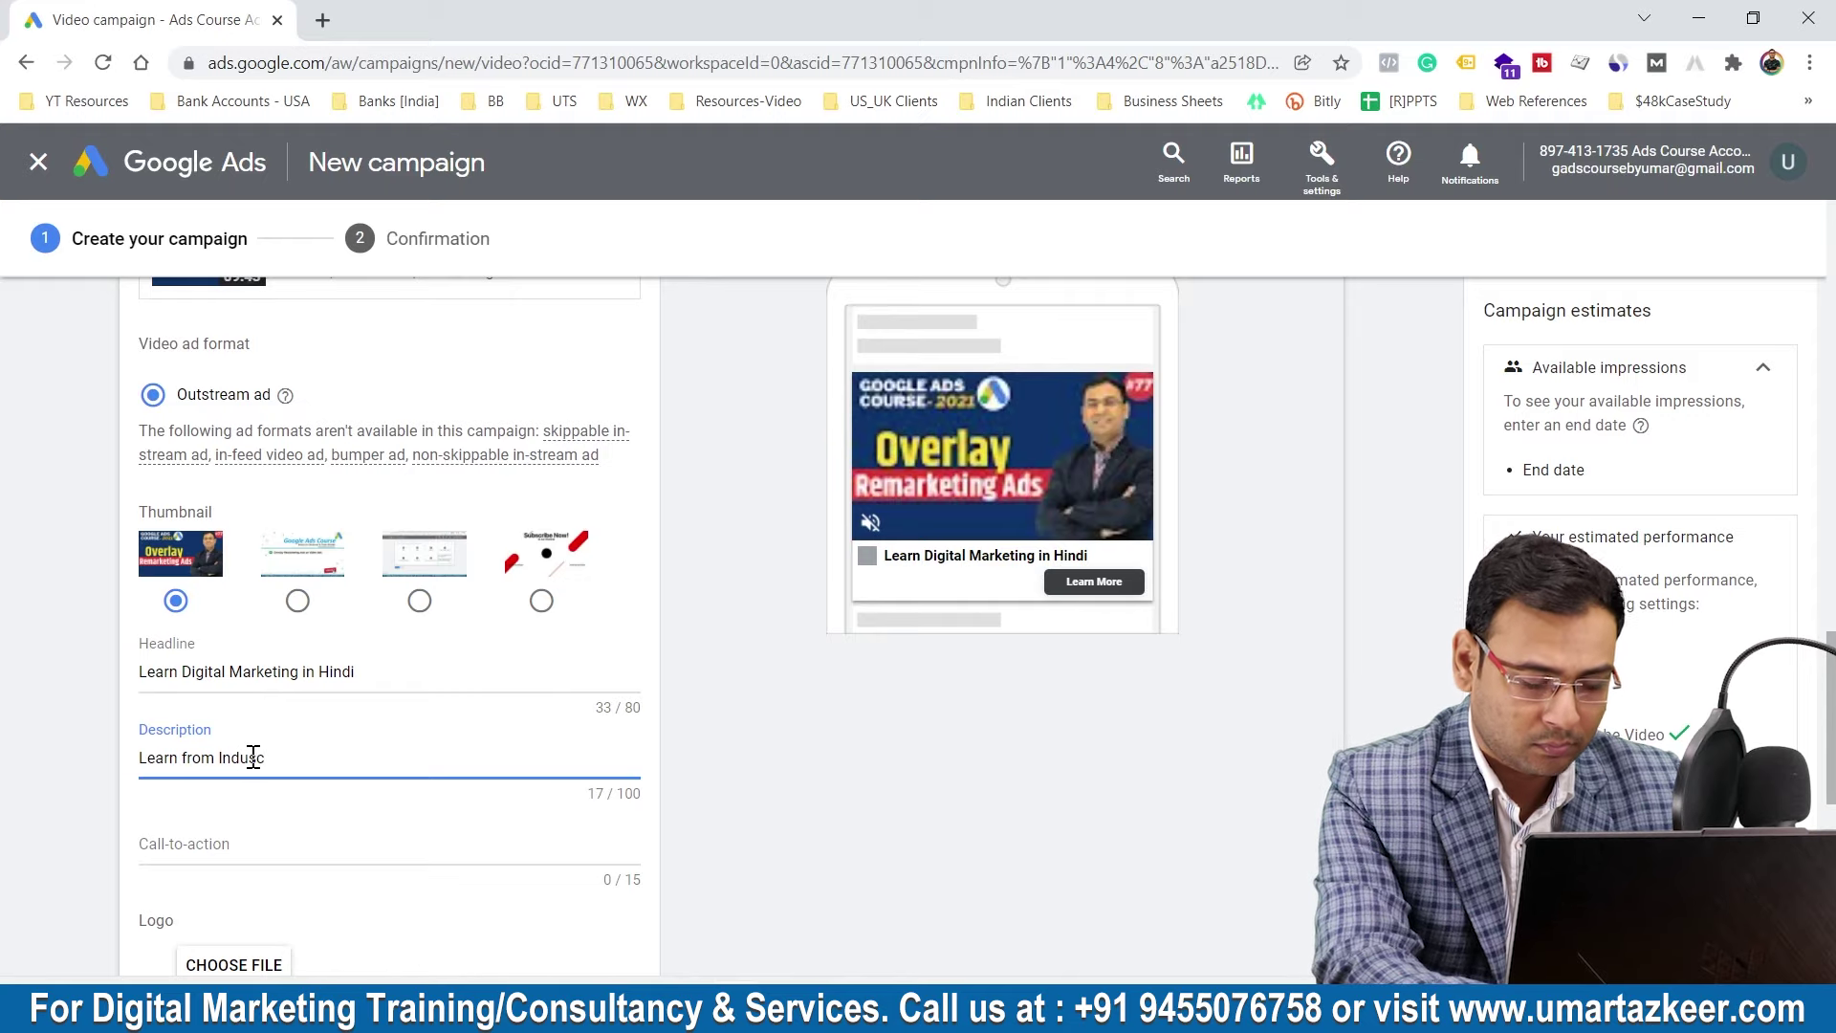
{"action": "type", "text": "xpert"}
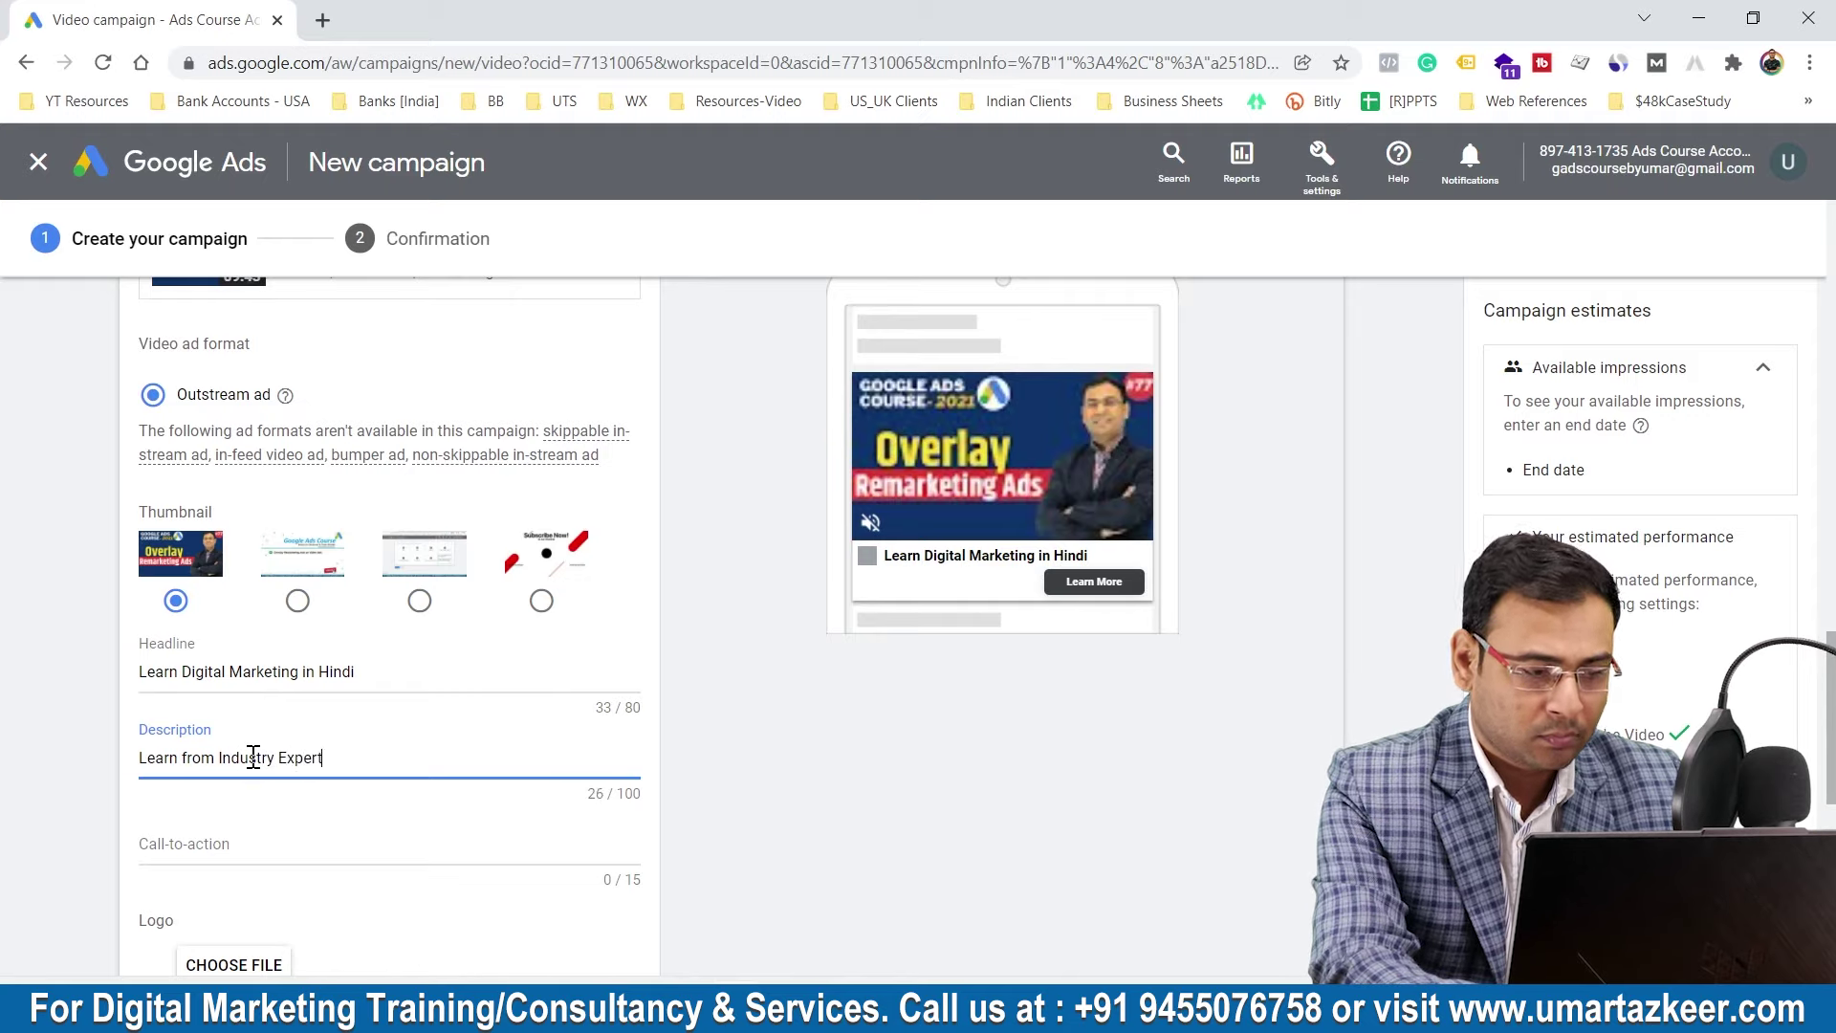
{"action": "type", "text": "s in India. A"}
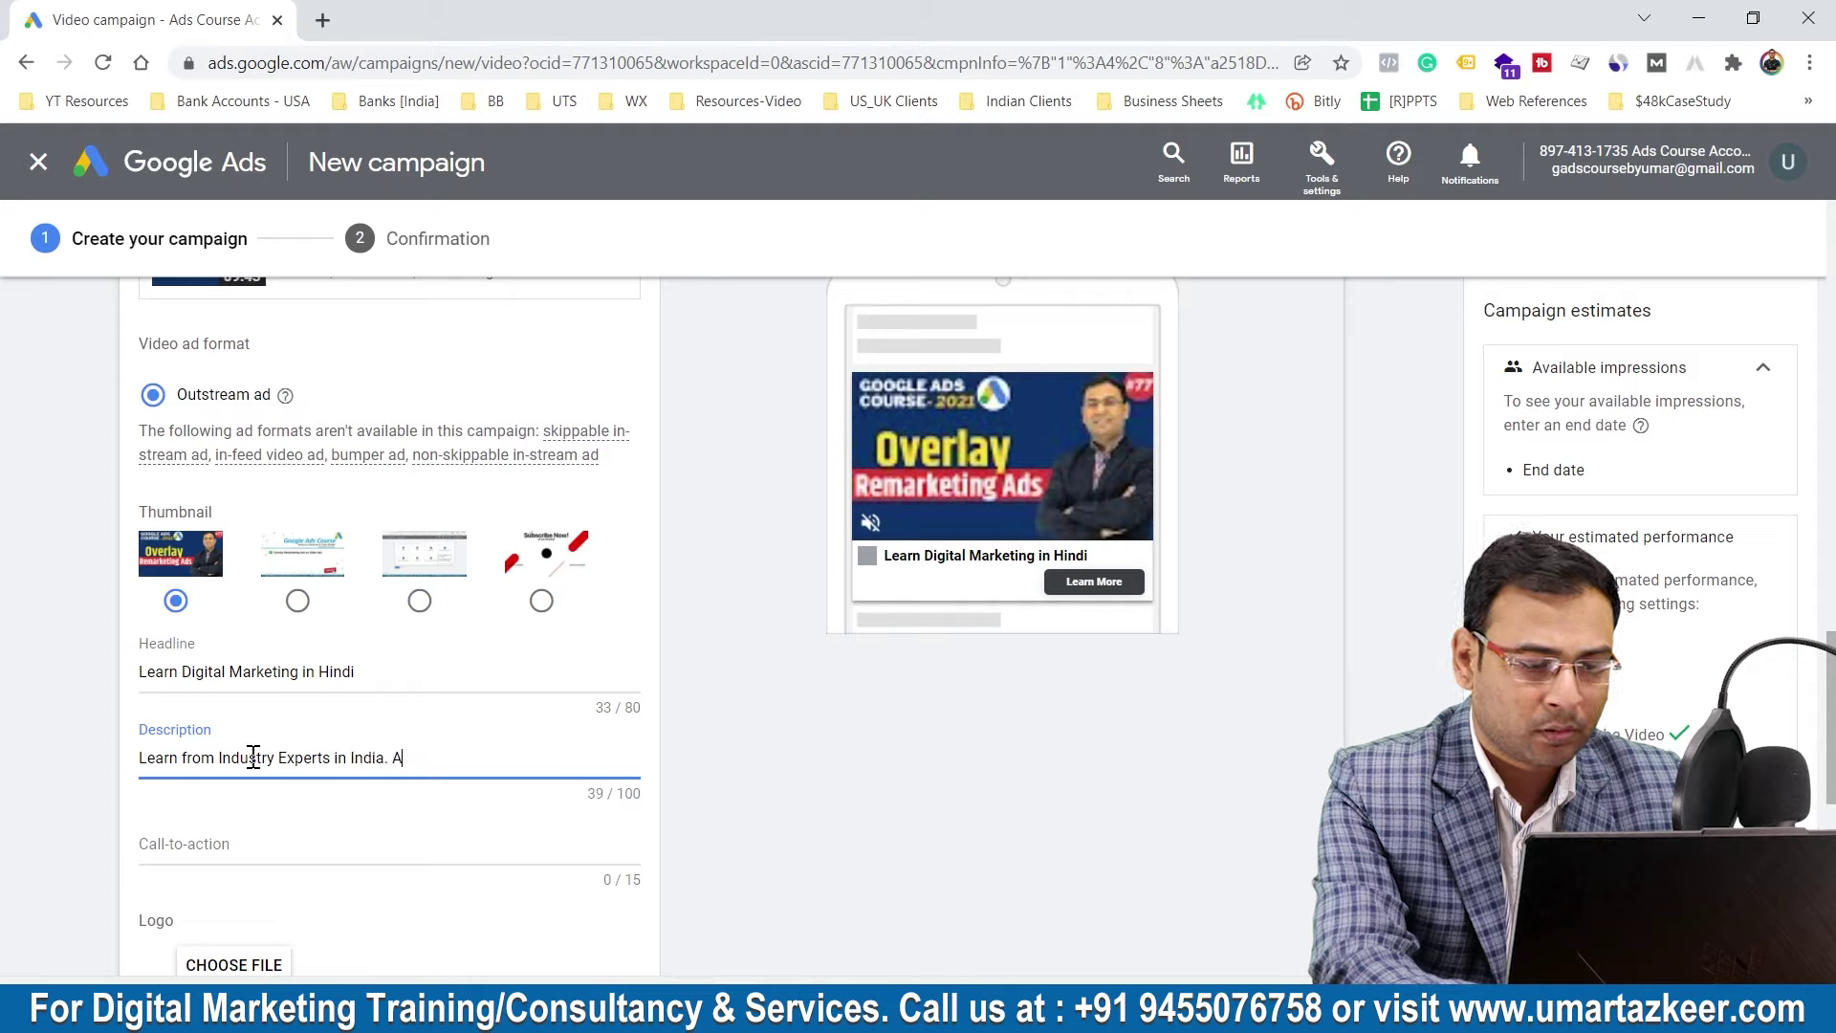
{"action": "type", "text": "gency Styled"}
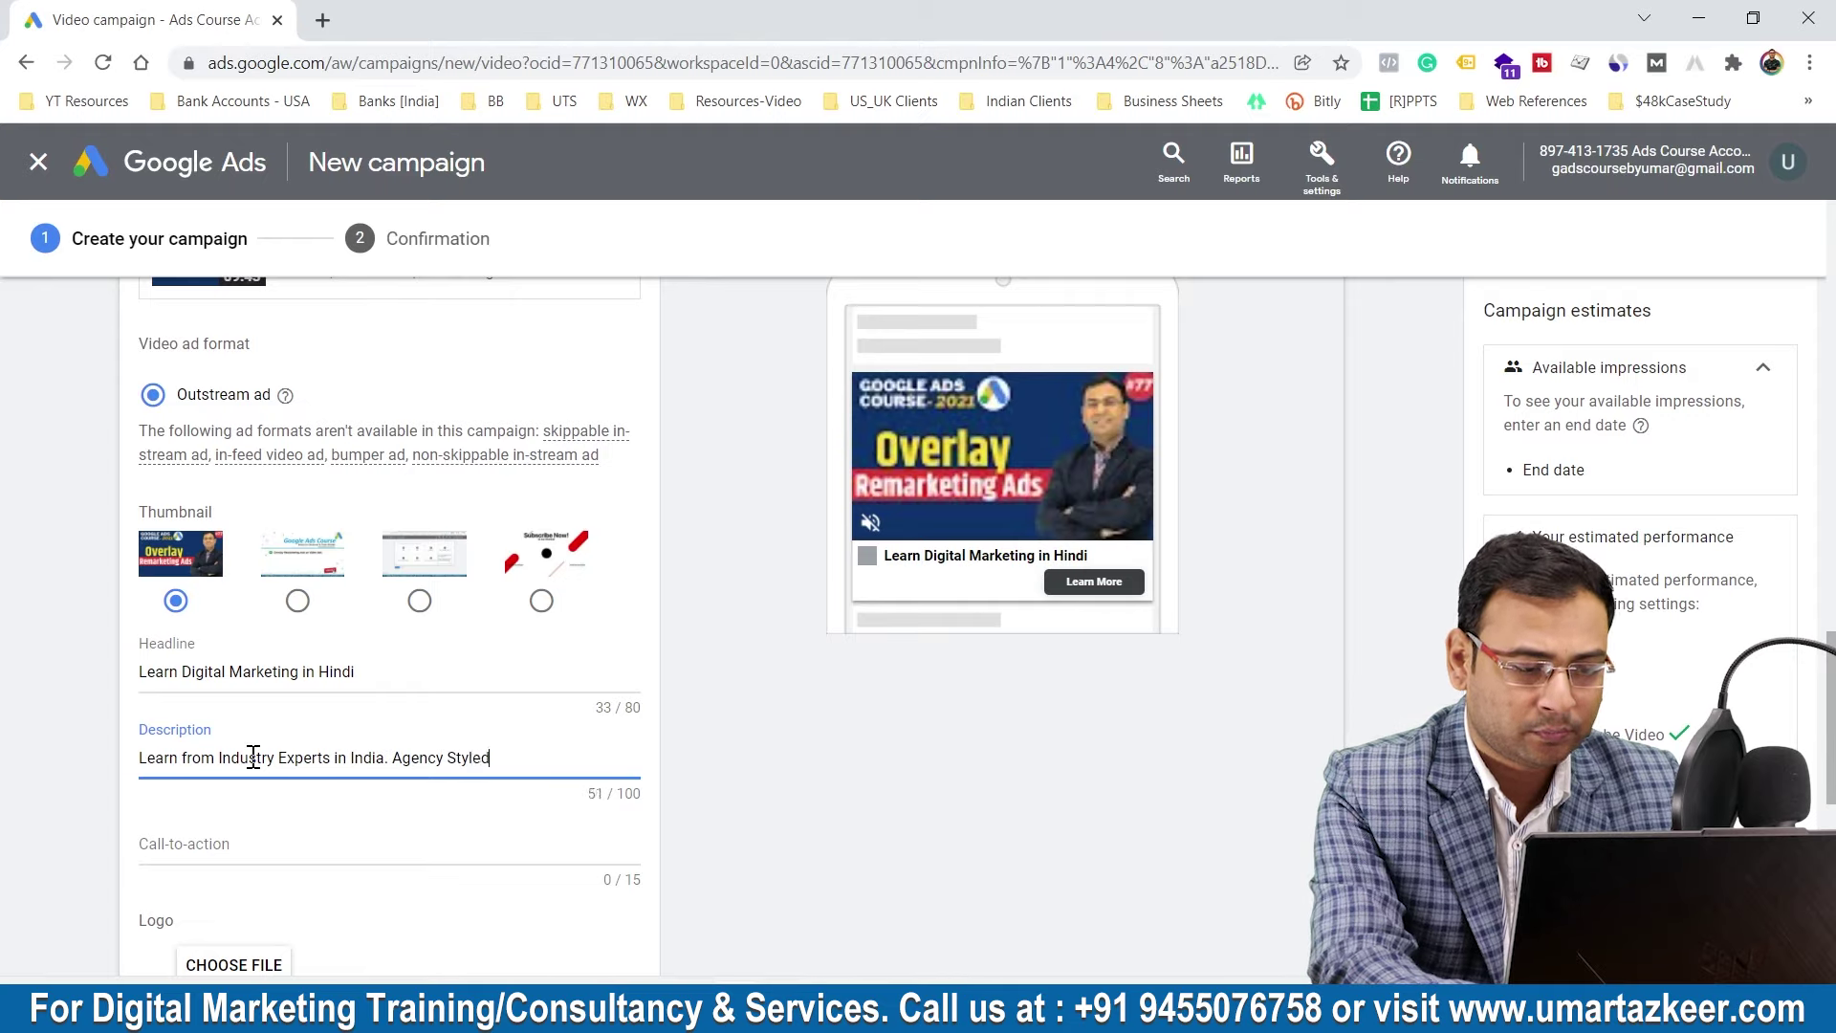
{"action": "type", "text": " Training "}
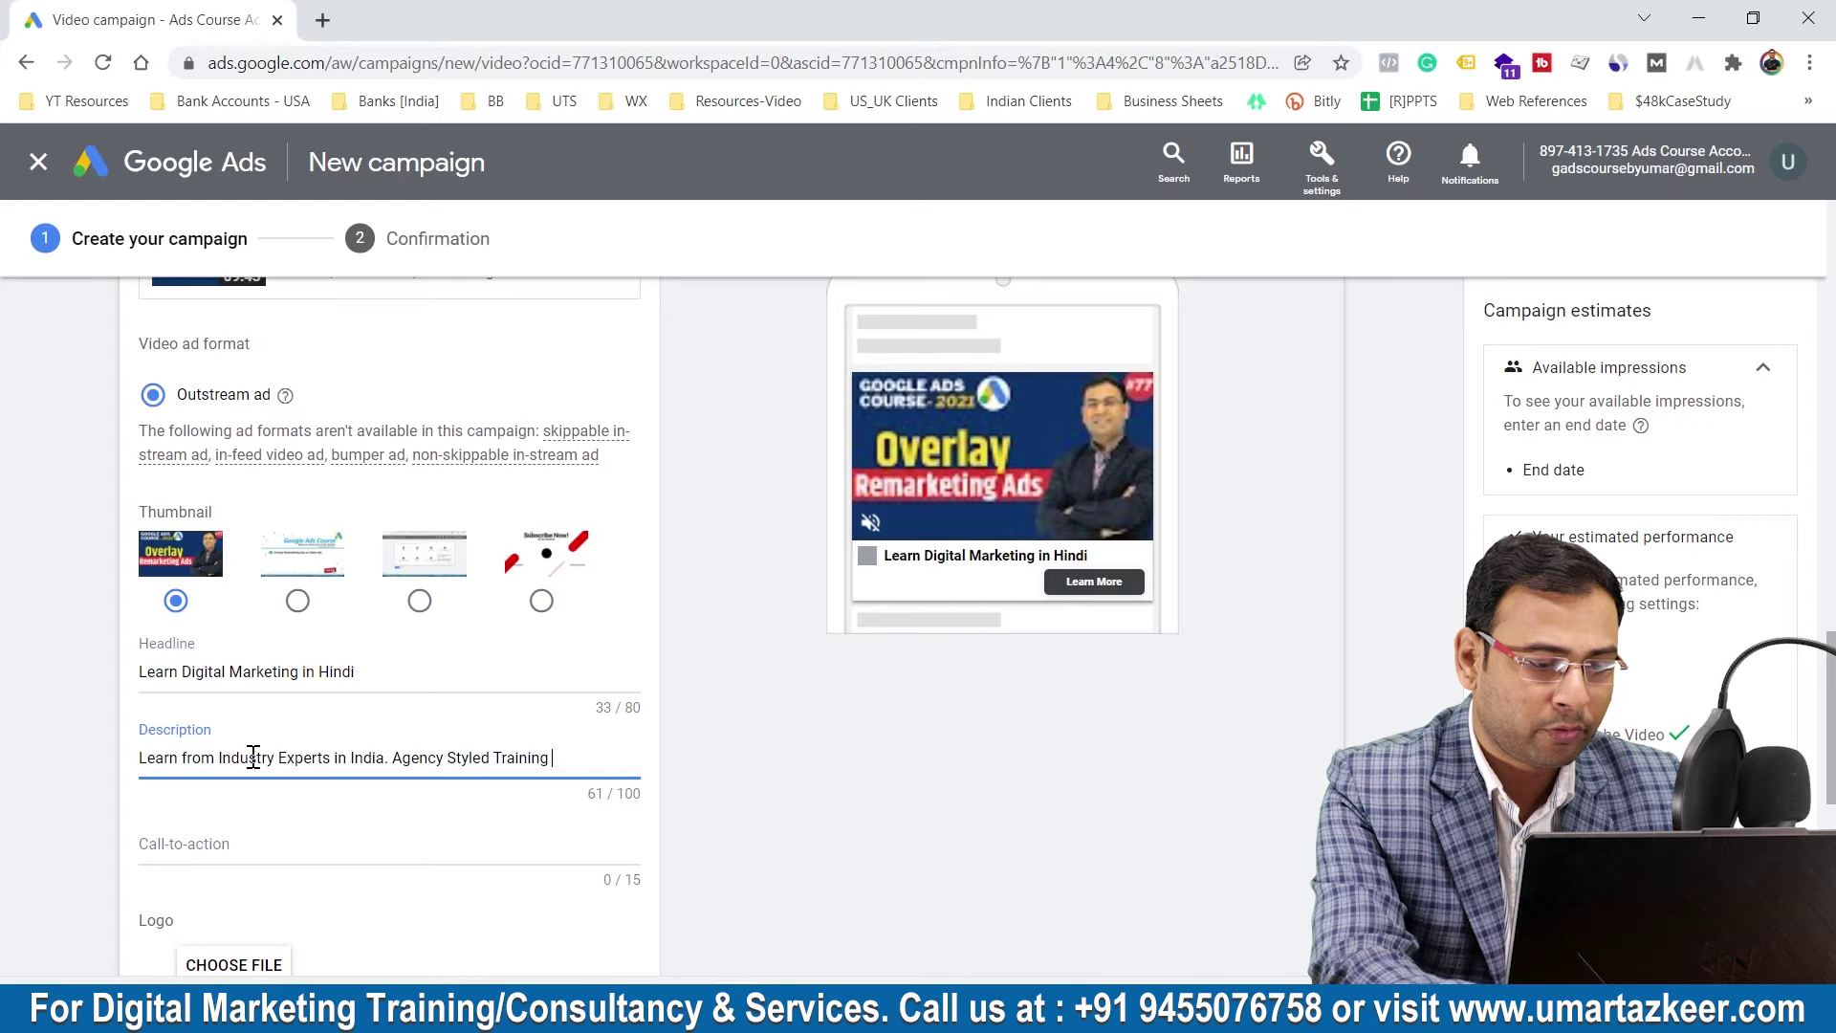
{"action": "type", "text": "of Digital market"}
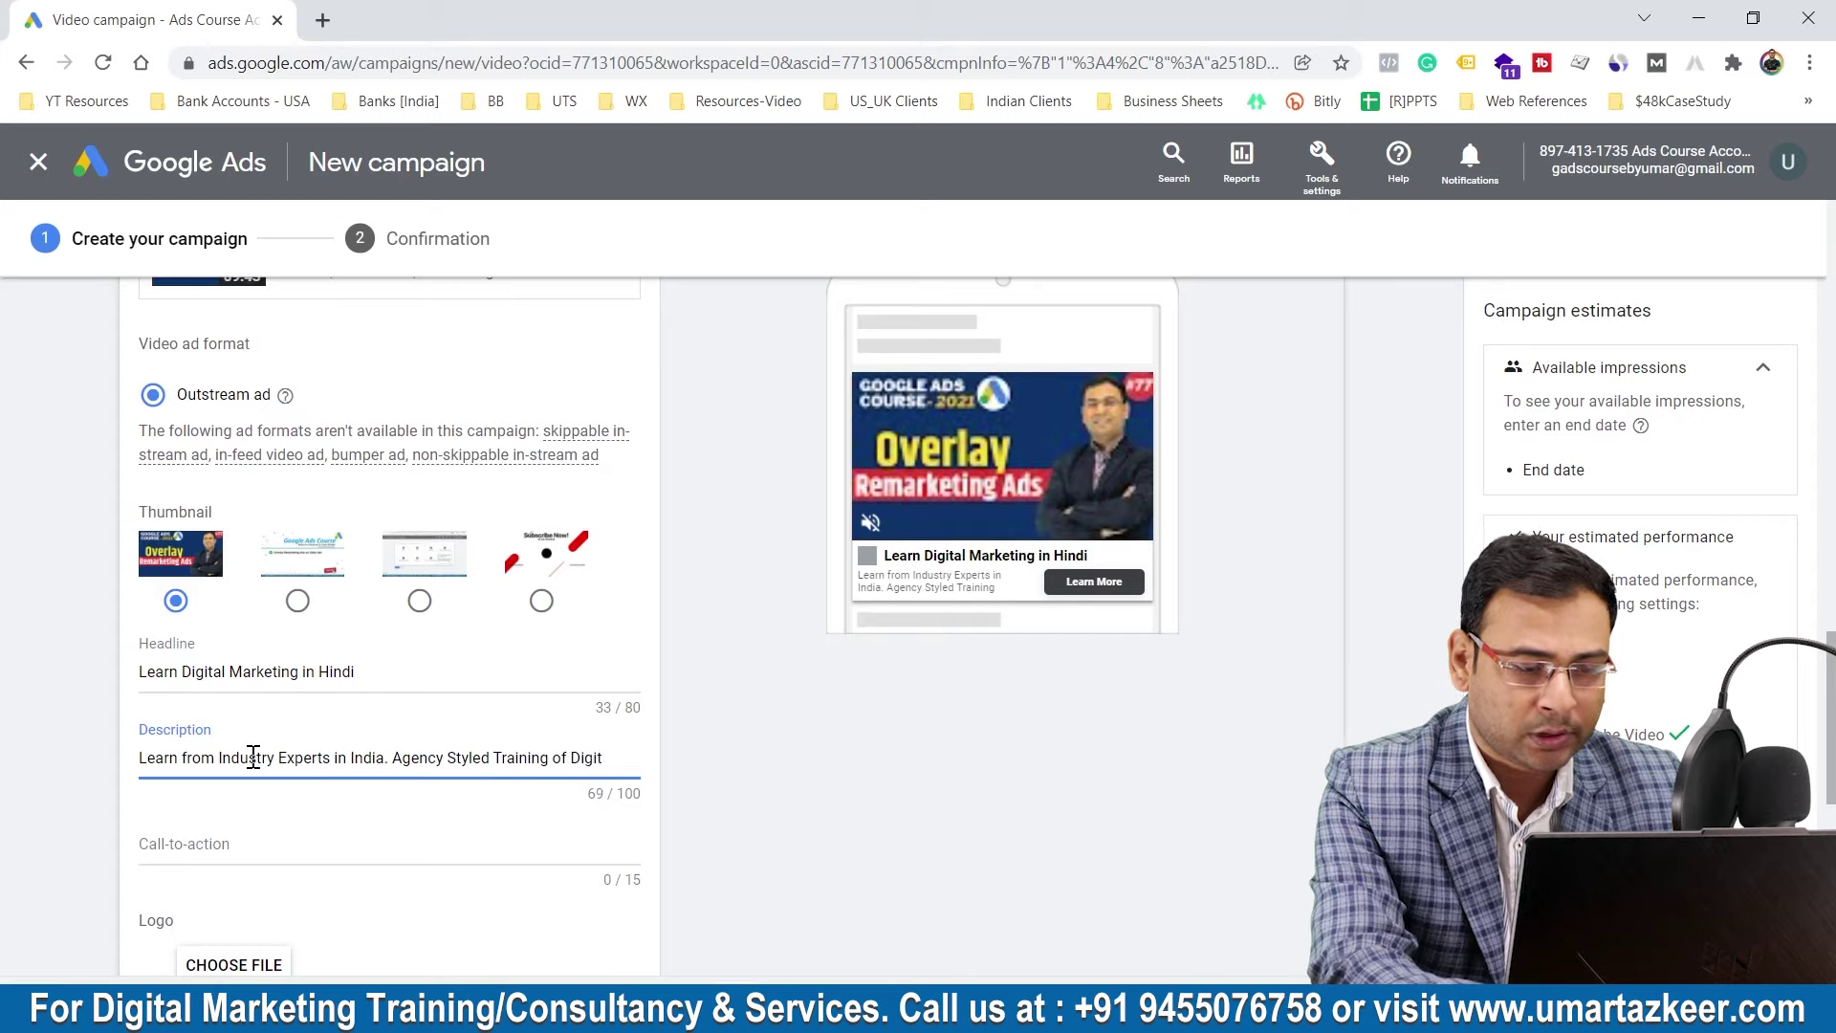
{"action": "key", "text": "BackSpace"}
{"action": "key", "text": "BackSpace"}
{"action": "key", "text": "BackSpace"}
{"action": "key", "text": "BackSpace"}
{"action": "key", "text": "BackSpace"}
{"action": "key", "text": "BackSpace"}
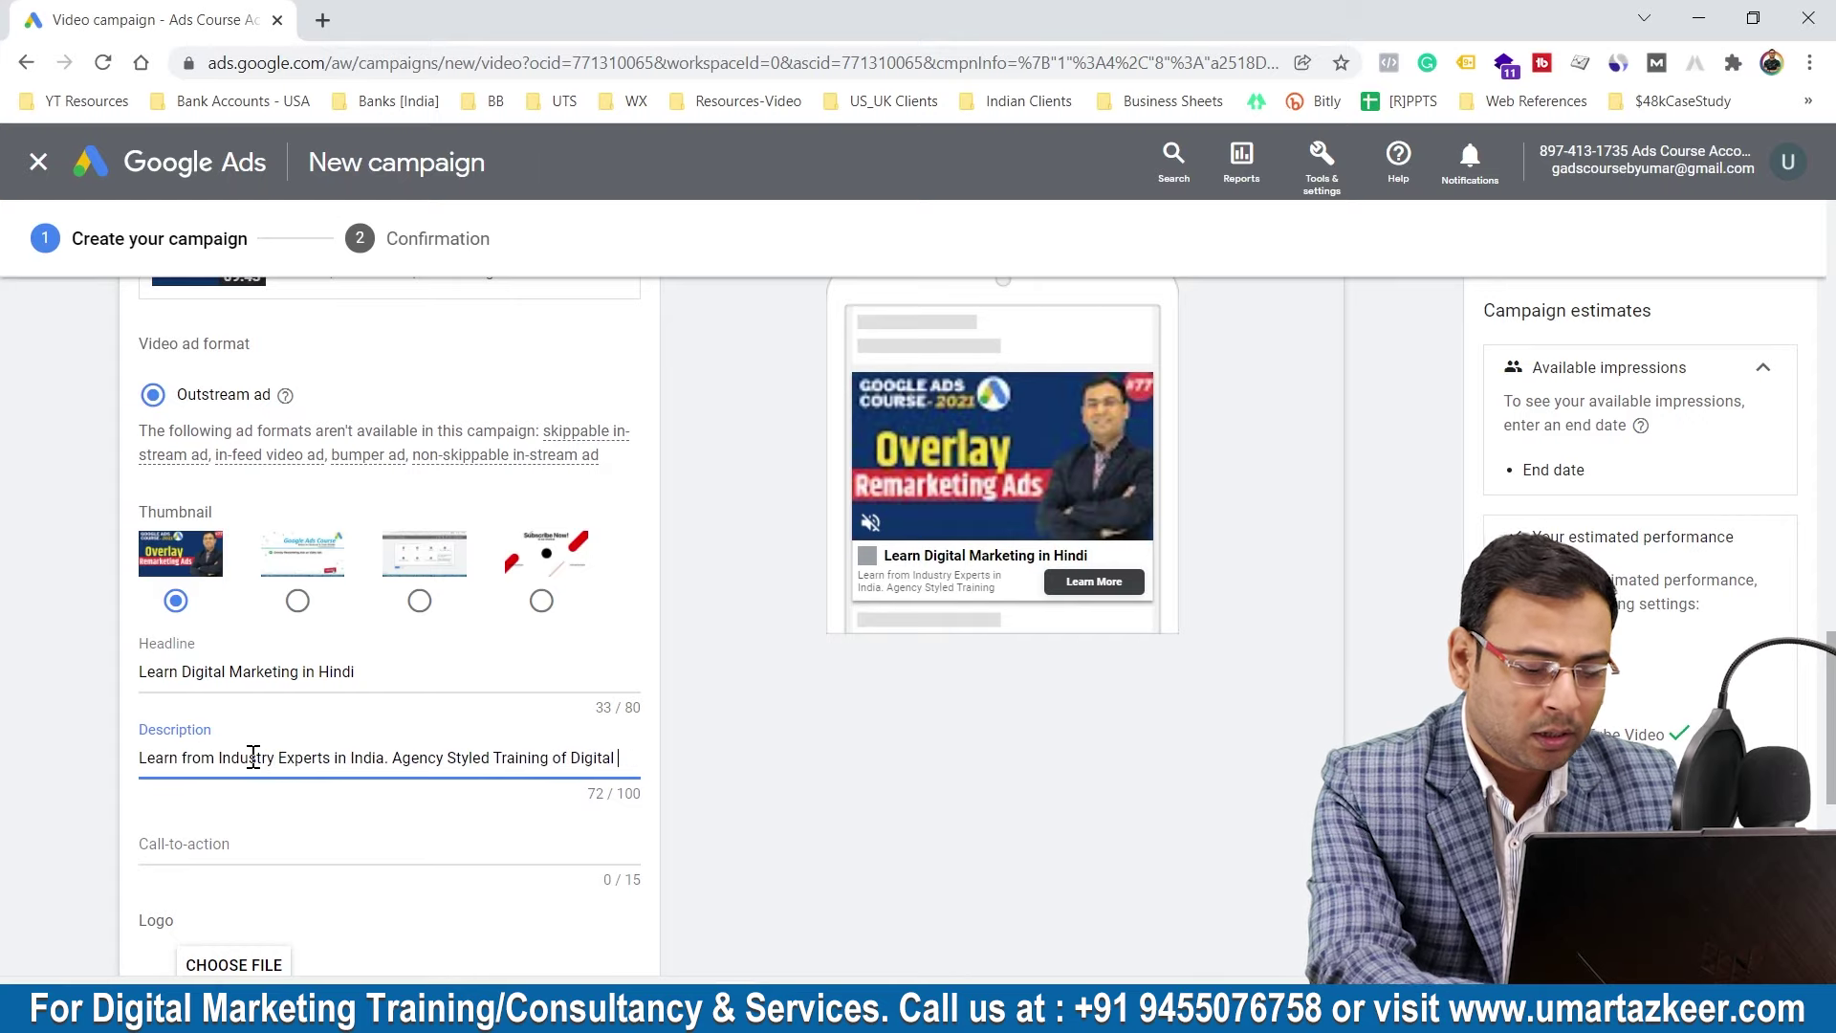
{"action": "type", "text": "Marketing."}
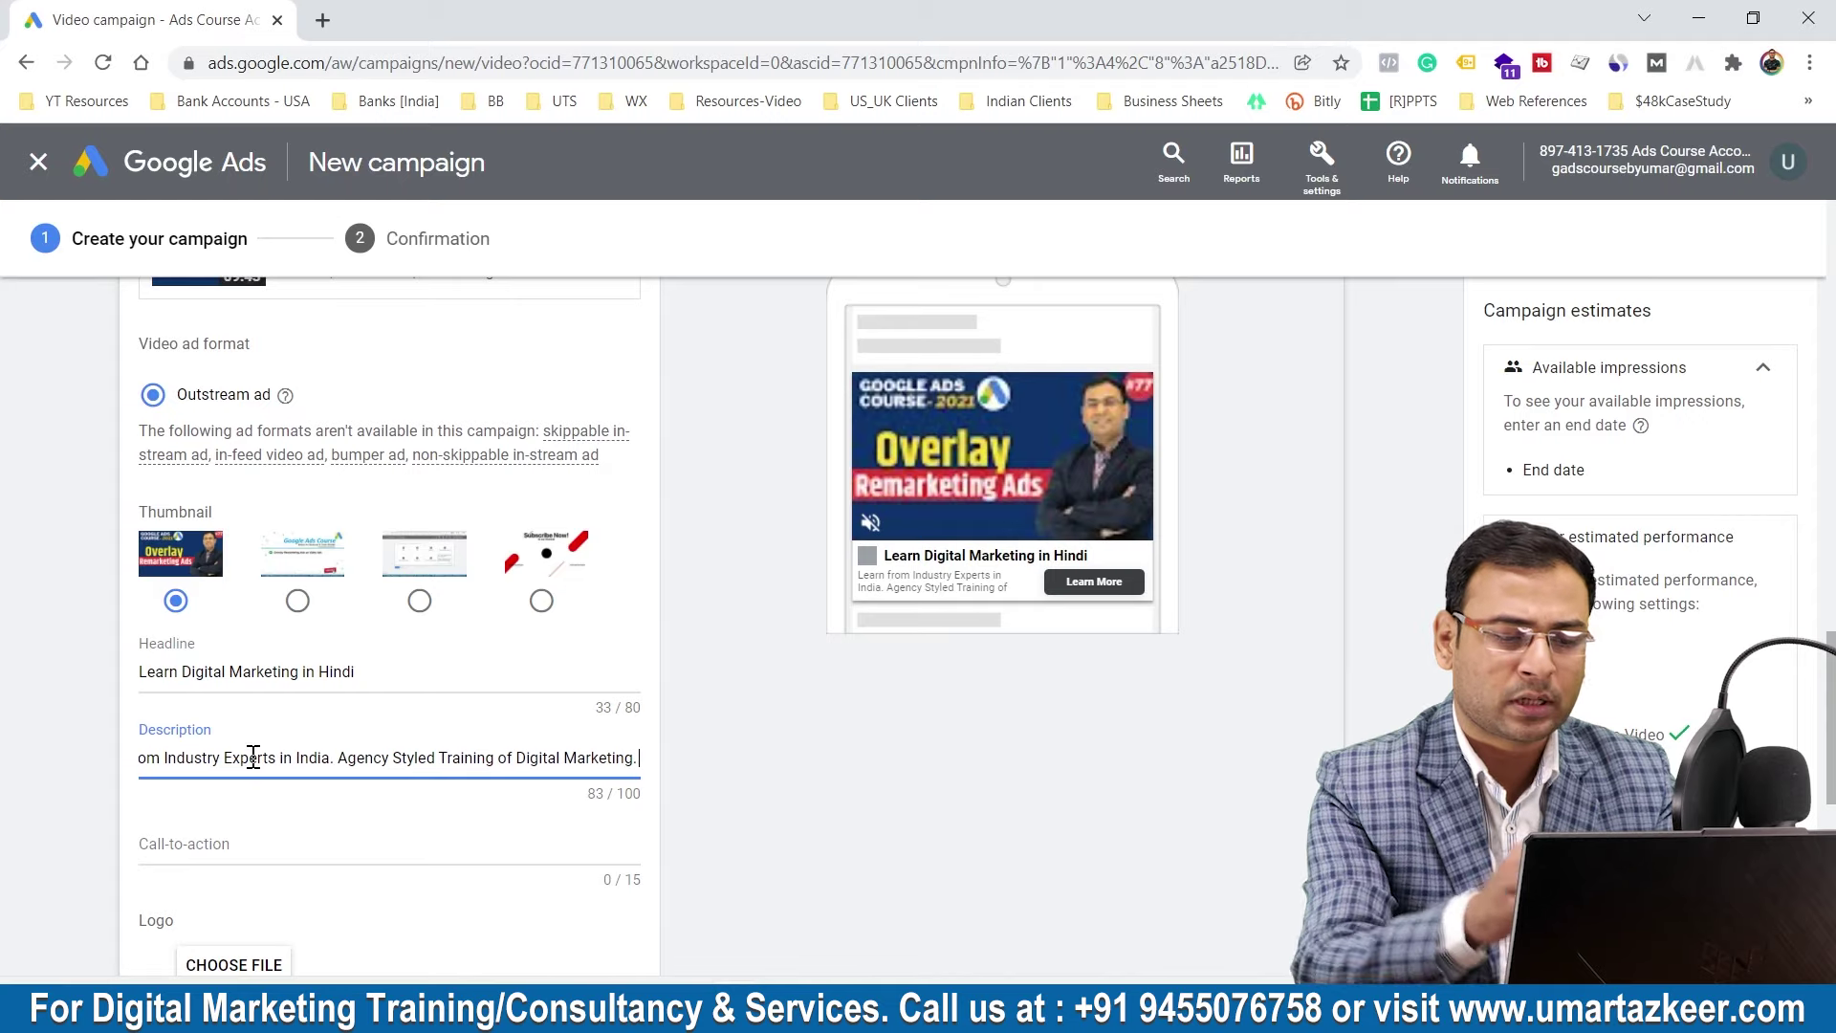
Step: Enter "Apply Now" as the video ad's call-to-action
{"action": "left_click", "coordinate": [270, 843]}
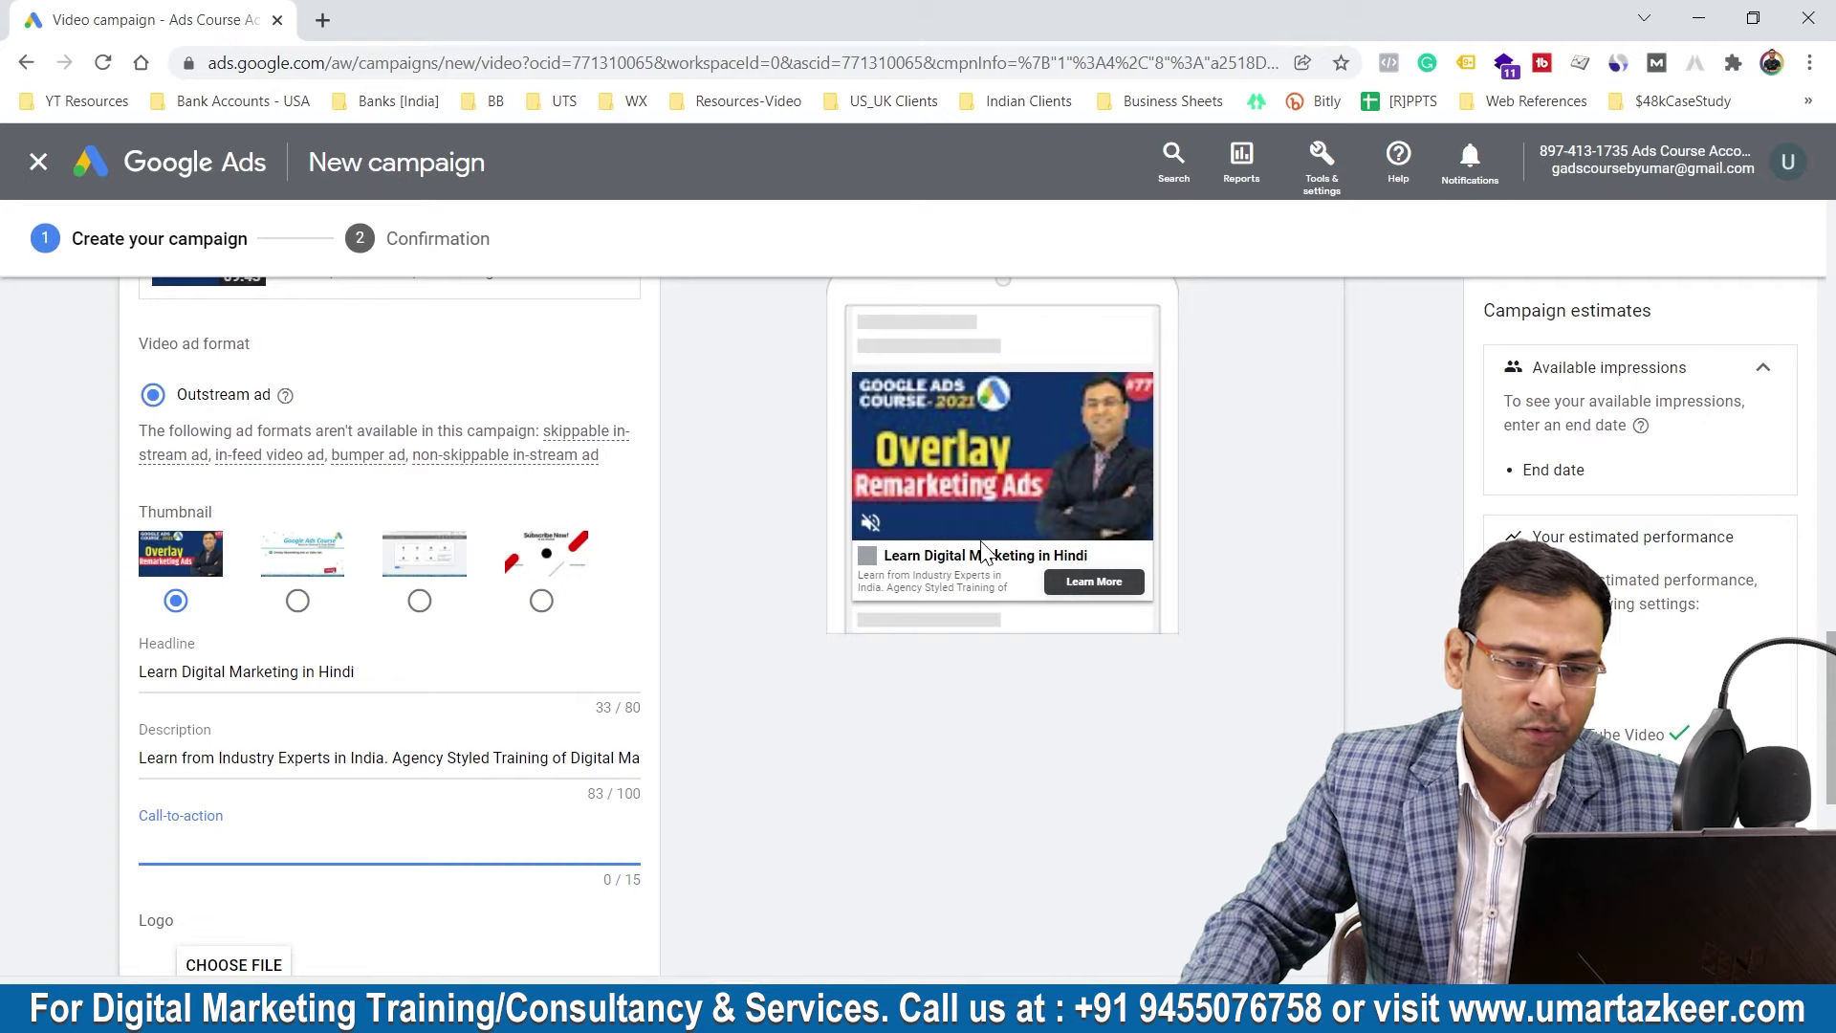
{"action": "scroll", "coordinate": [513, 782], "scroll_direction": "down", "scroll_amount": 3}
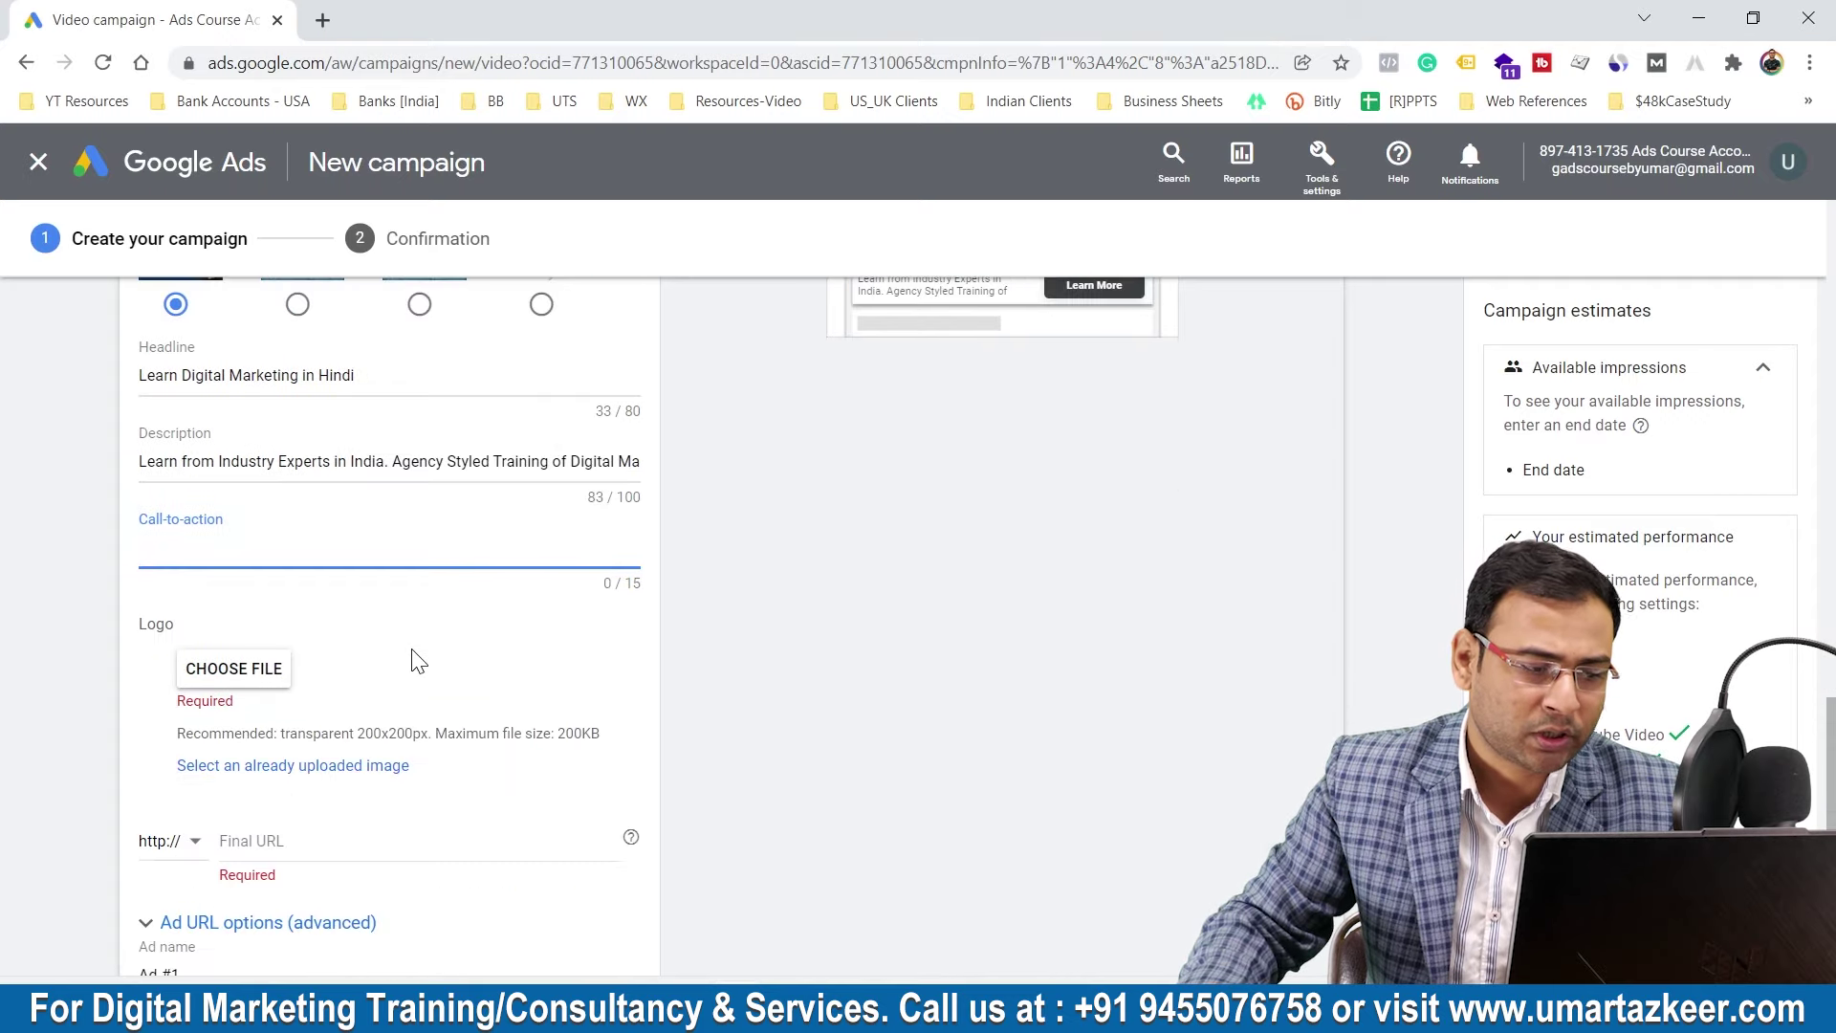
{"action": "scroll", "coordinate": [418, 660], "scroll_direction": "up", "scroll_amount": 3}
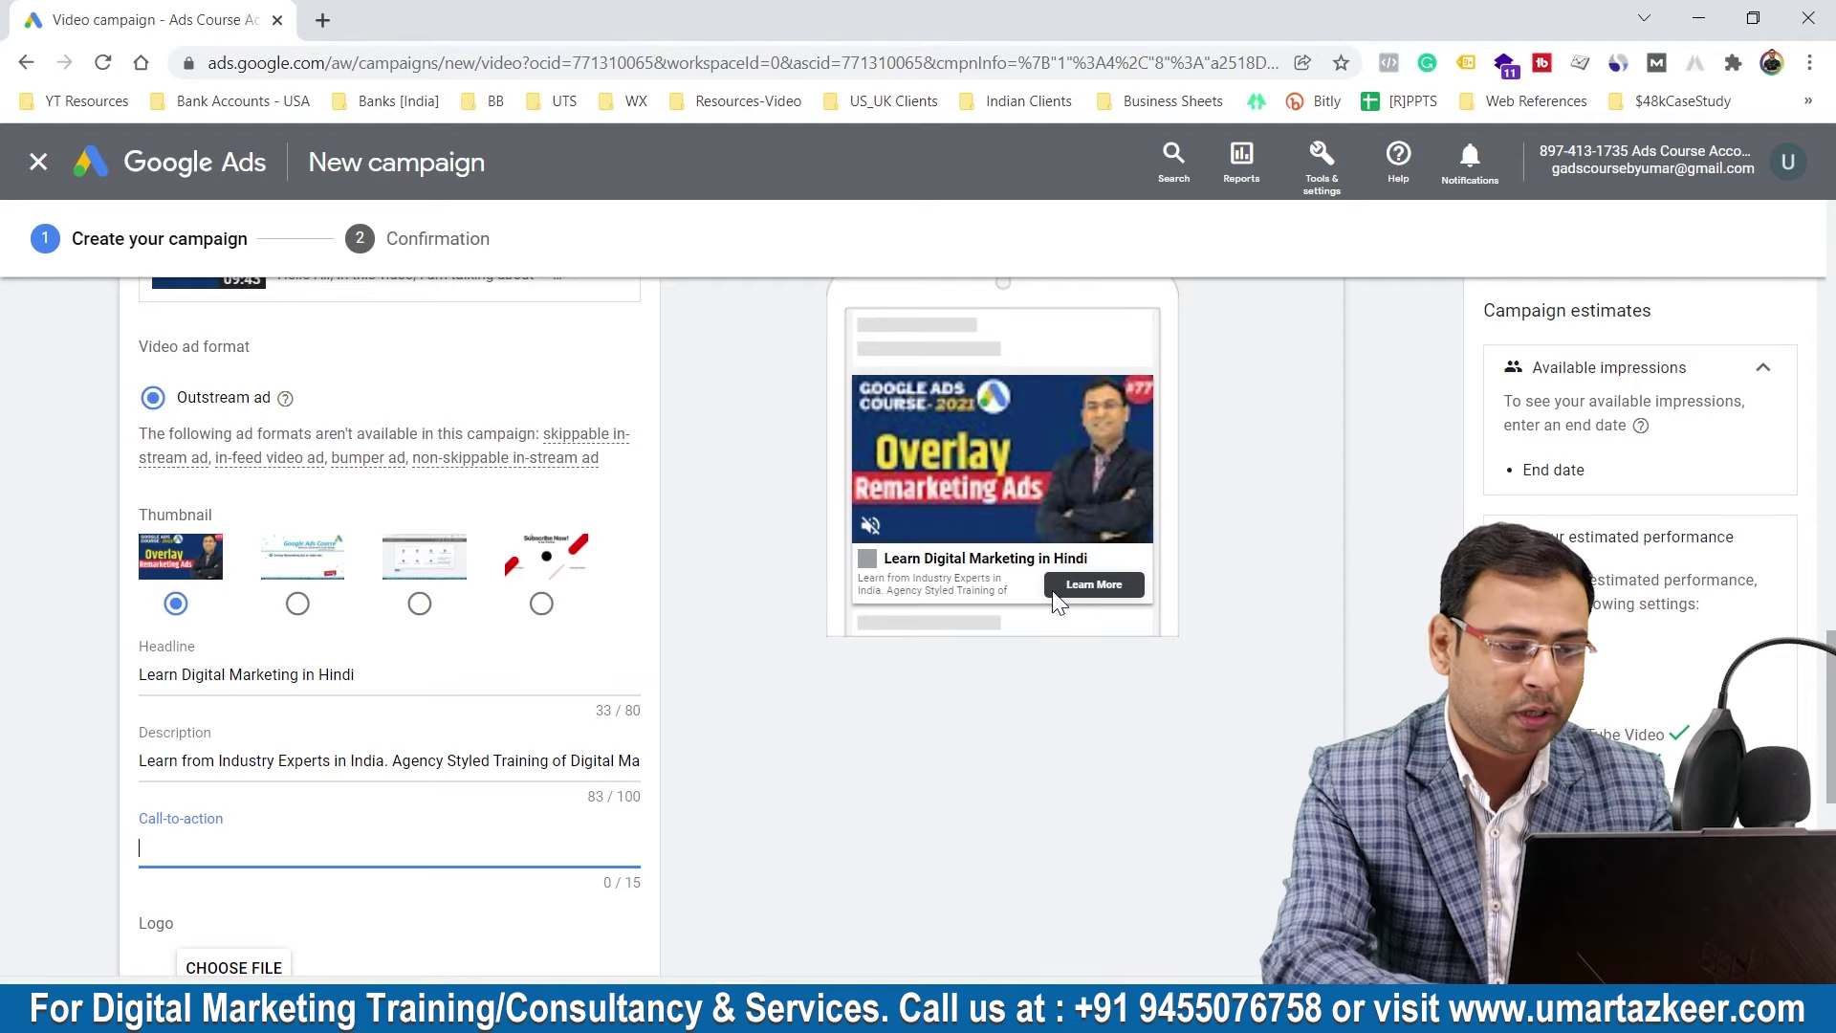
{"action": "scroll", "coordinate": [918, 754], "scroll_direction": "down", "scroll_amount": 1}
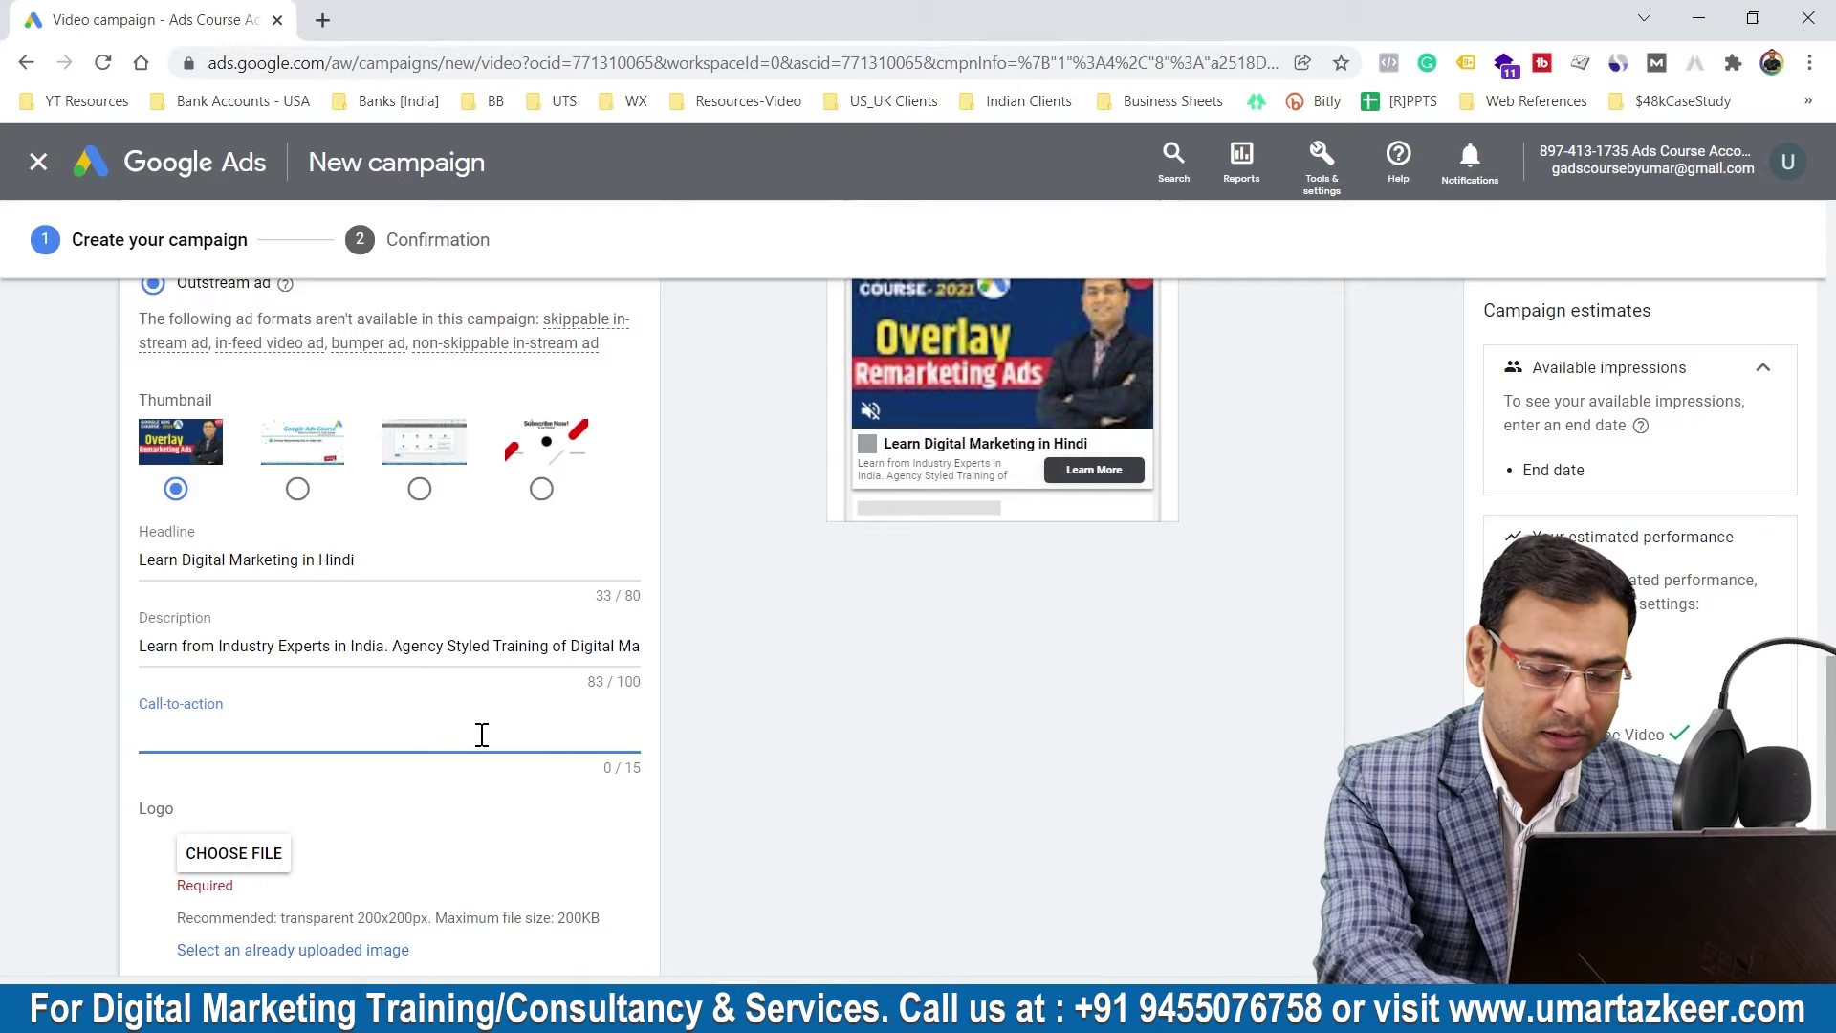
{"action": "type", "text": "y"}
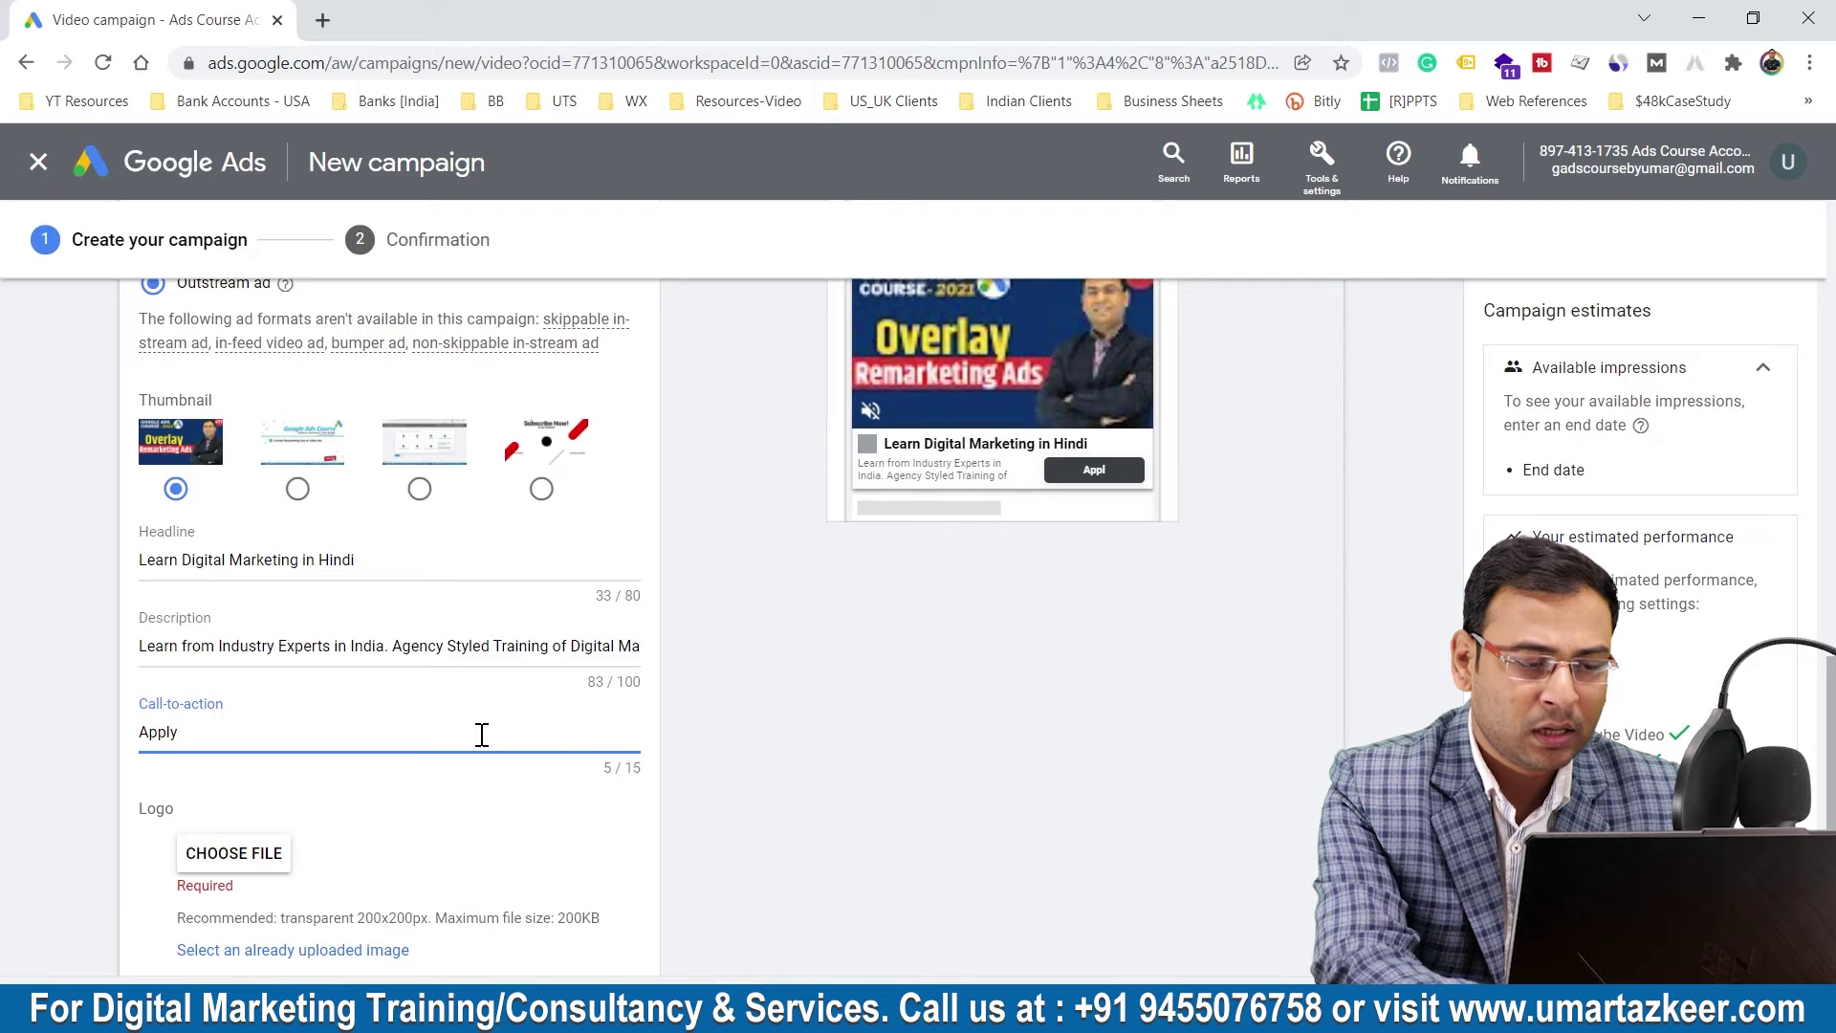
{"action": "type", "text": " Now"}
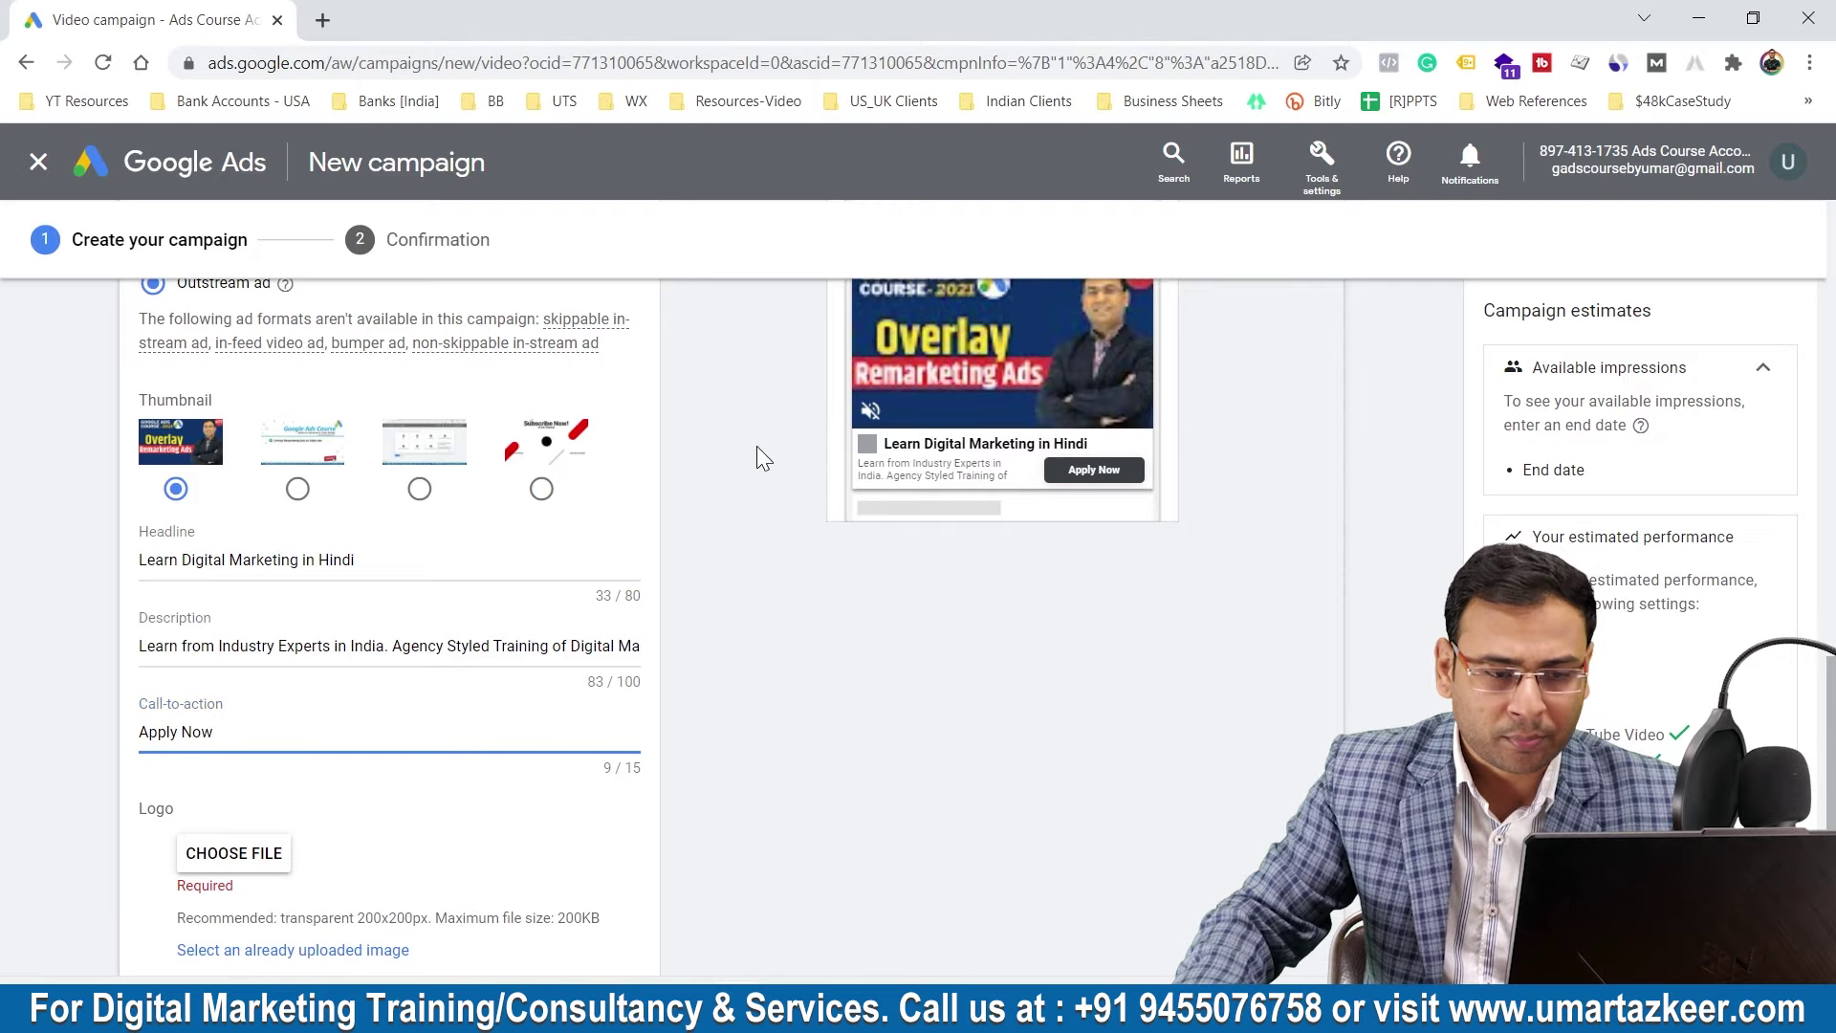
Step: Add the red UT logo image as the video ad's logo
{"action": "scroll", "coordinate": [648, 593], "scroll_direction": "down", "scroll_amount": 2}
{"action": "scroll", "coordinate": [795, 675], "scroll_direction": "up", "scroll_amount": 4}
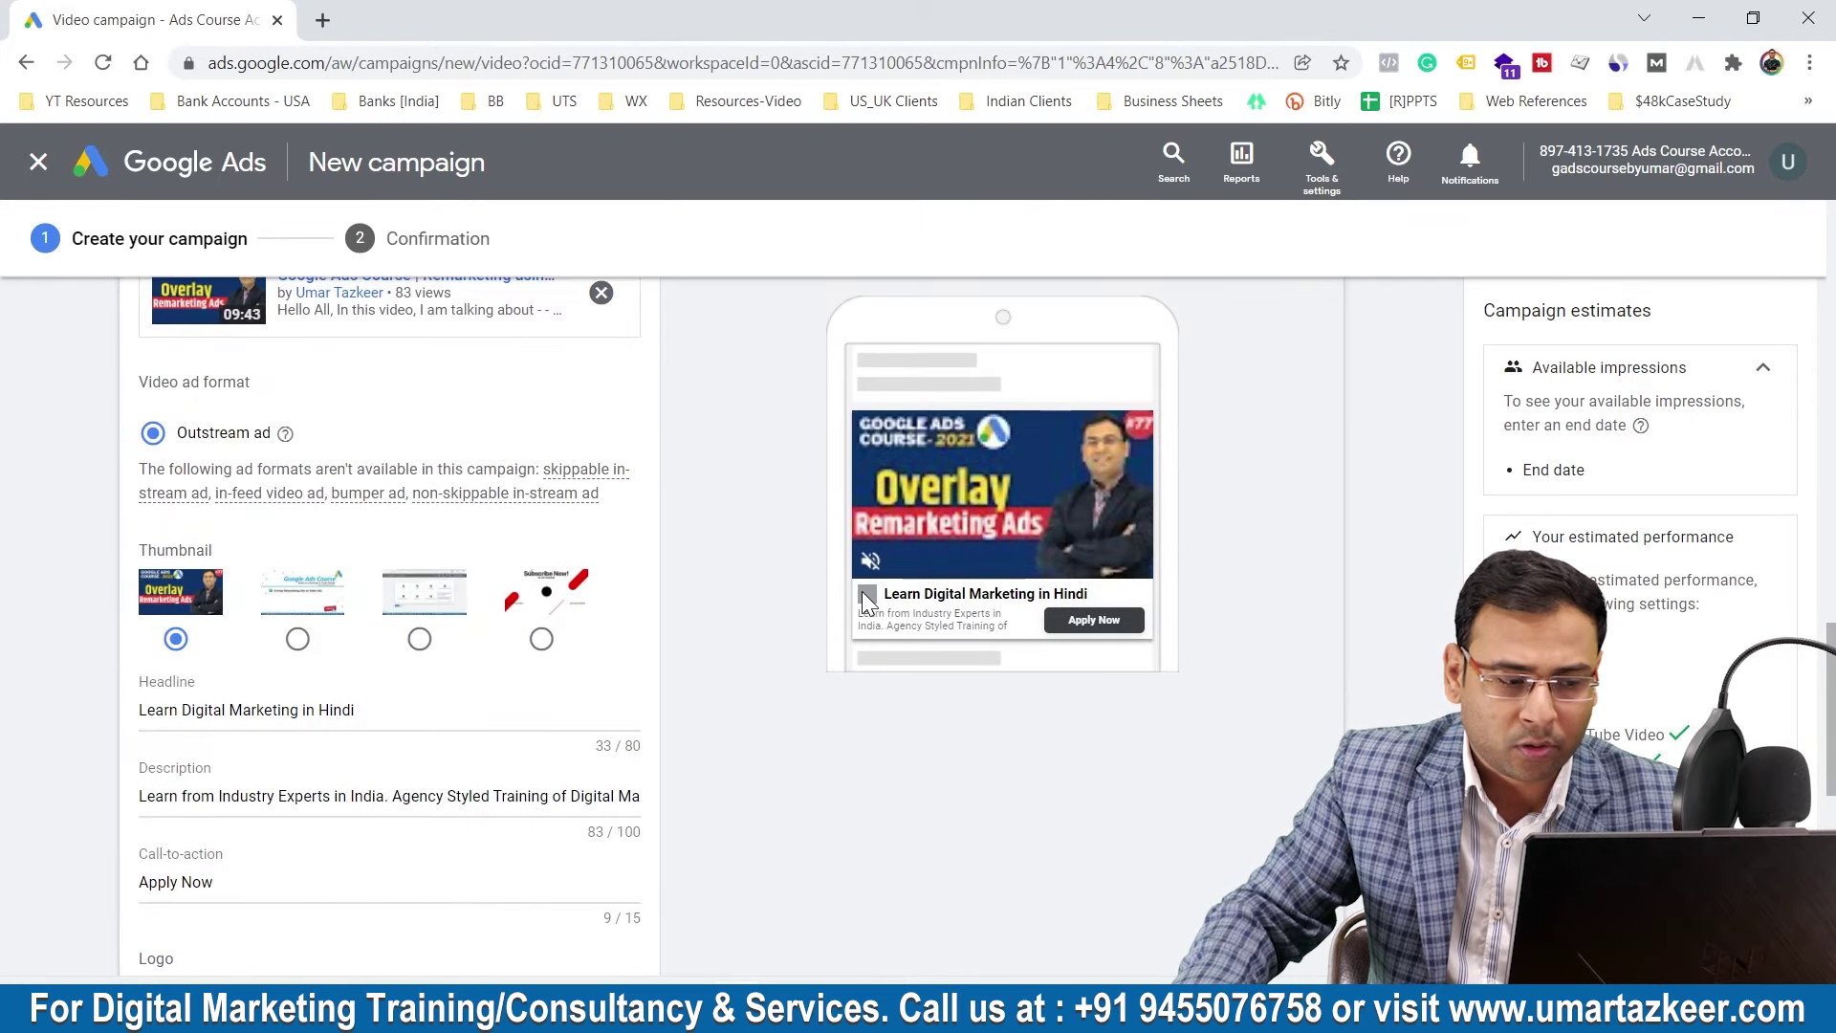
{"action": "scroll", "coordinate": [862, 591], "scroll_direction": "down", "scroll_amount": 4}
{"action": "left_click", "coordinate": [278, 841]}
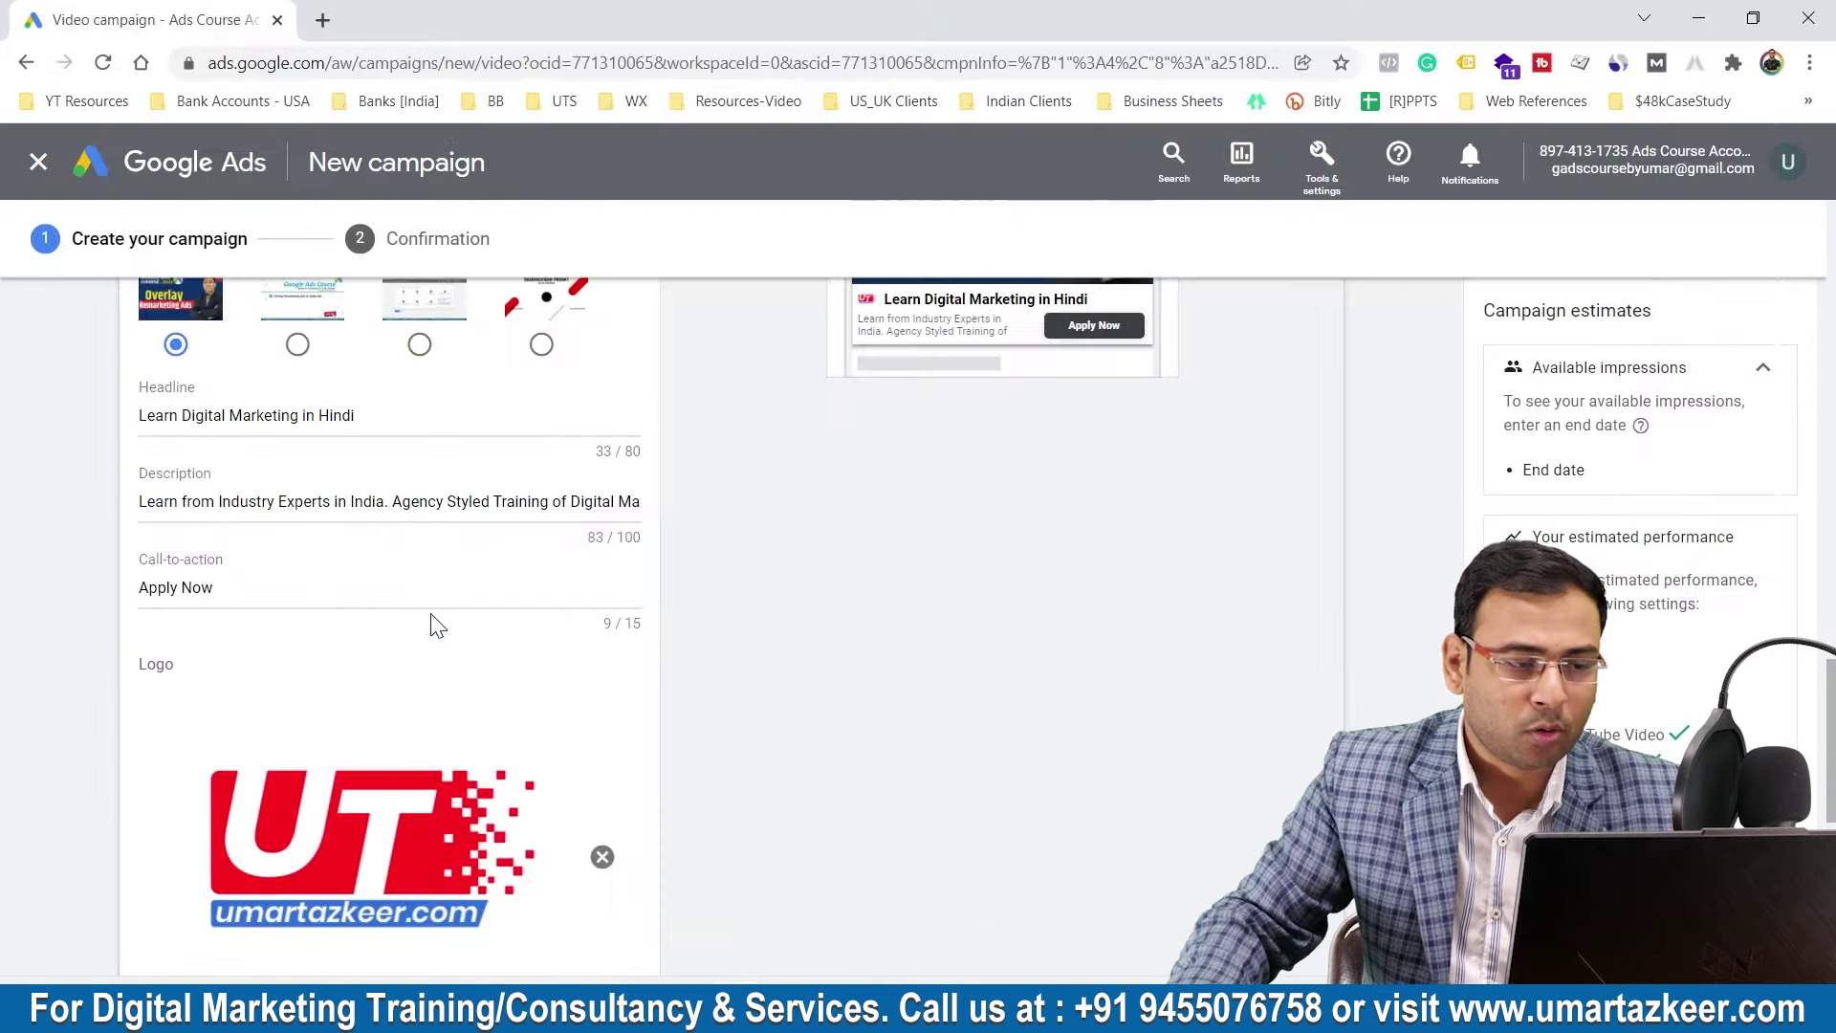
{"action": "scroll", "coordinate": [484, 750], "scroll_direction": "down", "scroll_amount": 5}
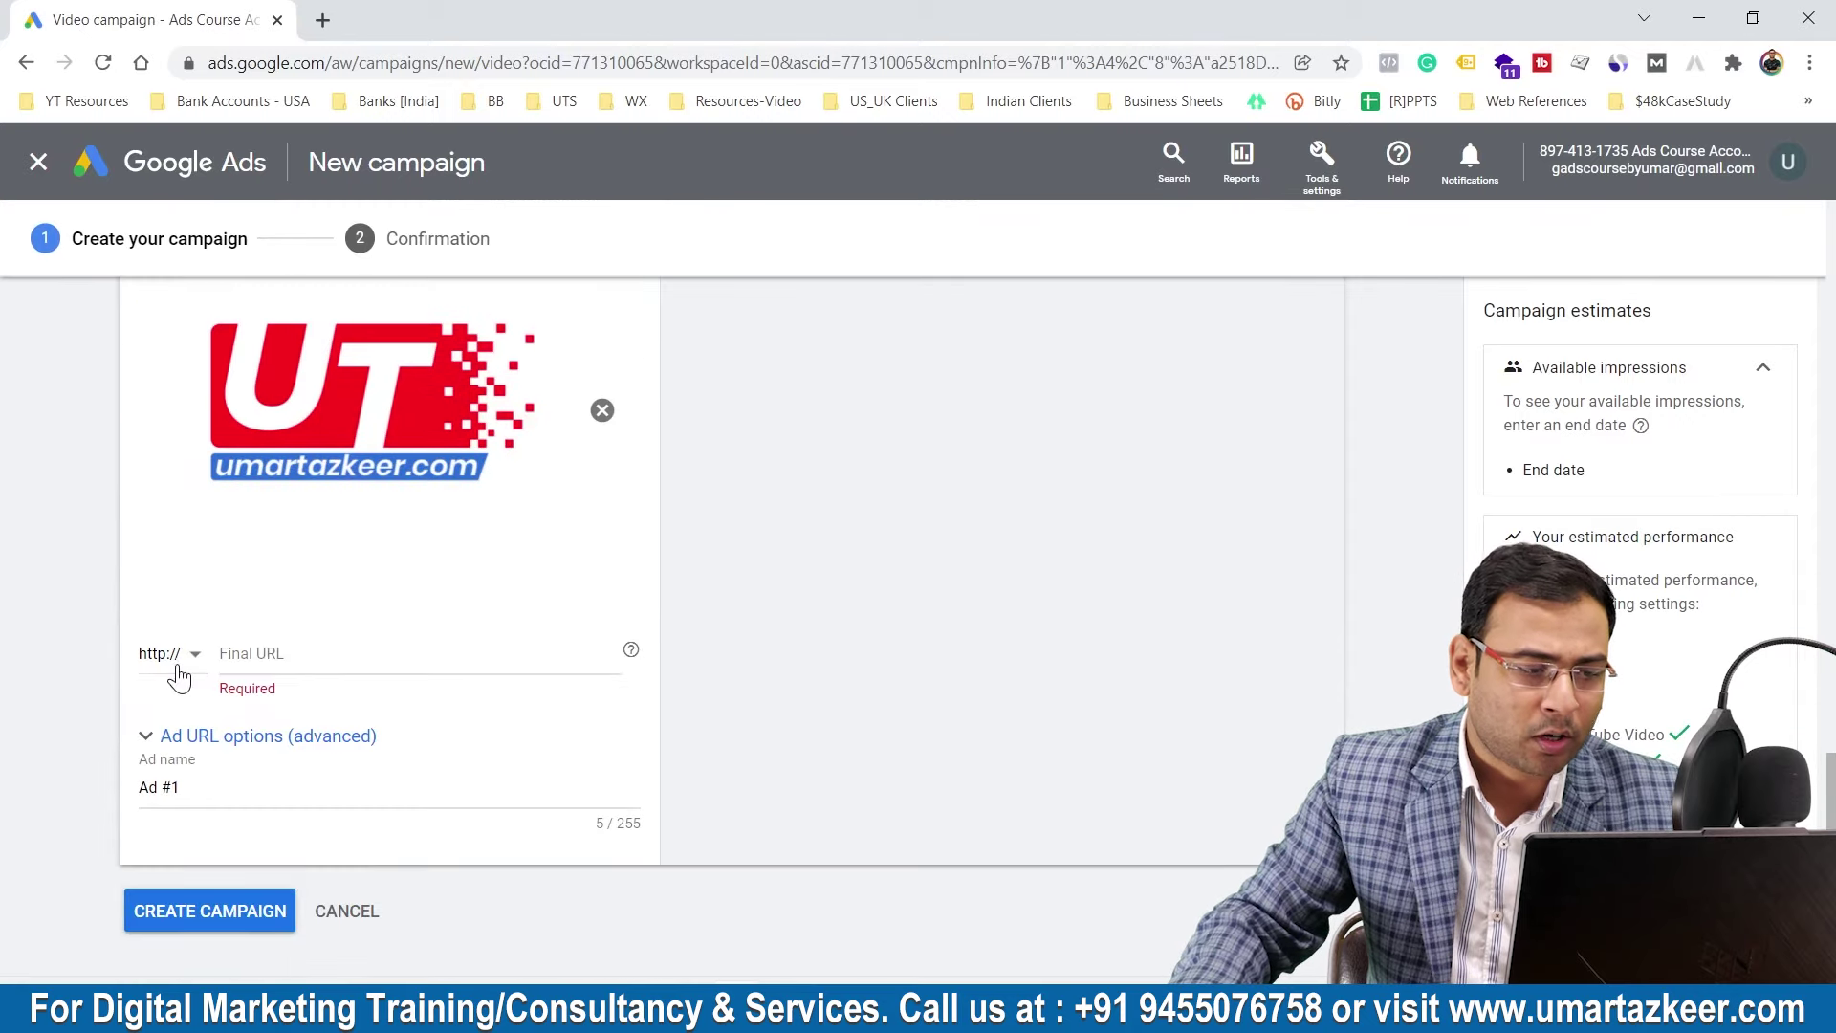
{"action": "left_click", "coordinate": [181, 656]}
{"action": "left_click", "coordinate": [45, 723]}
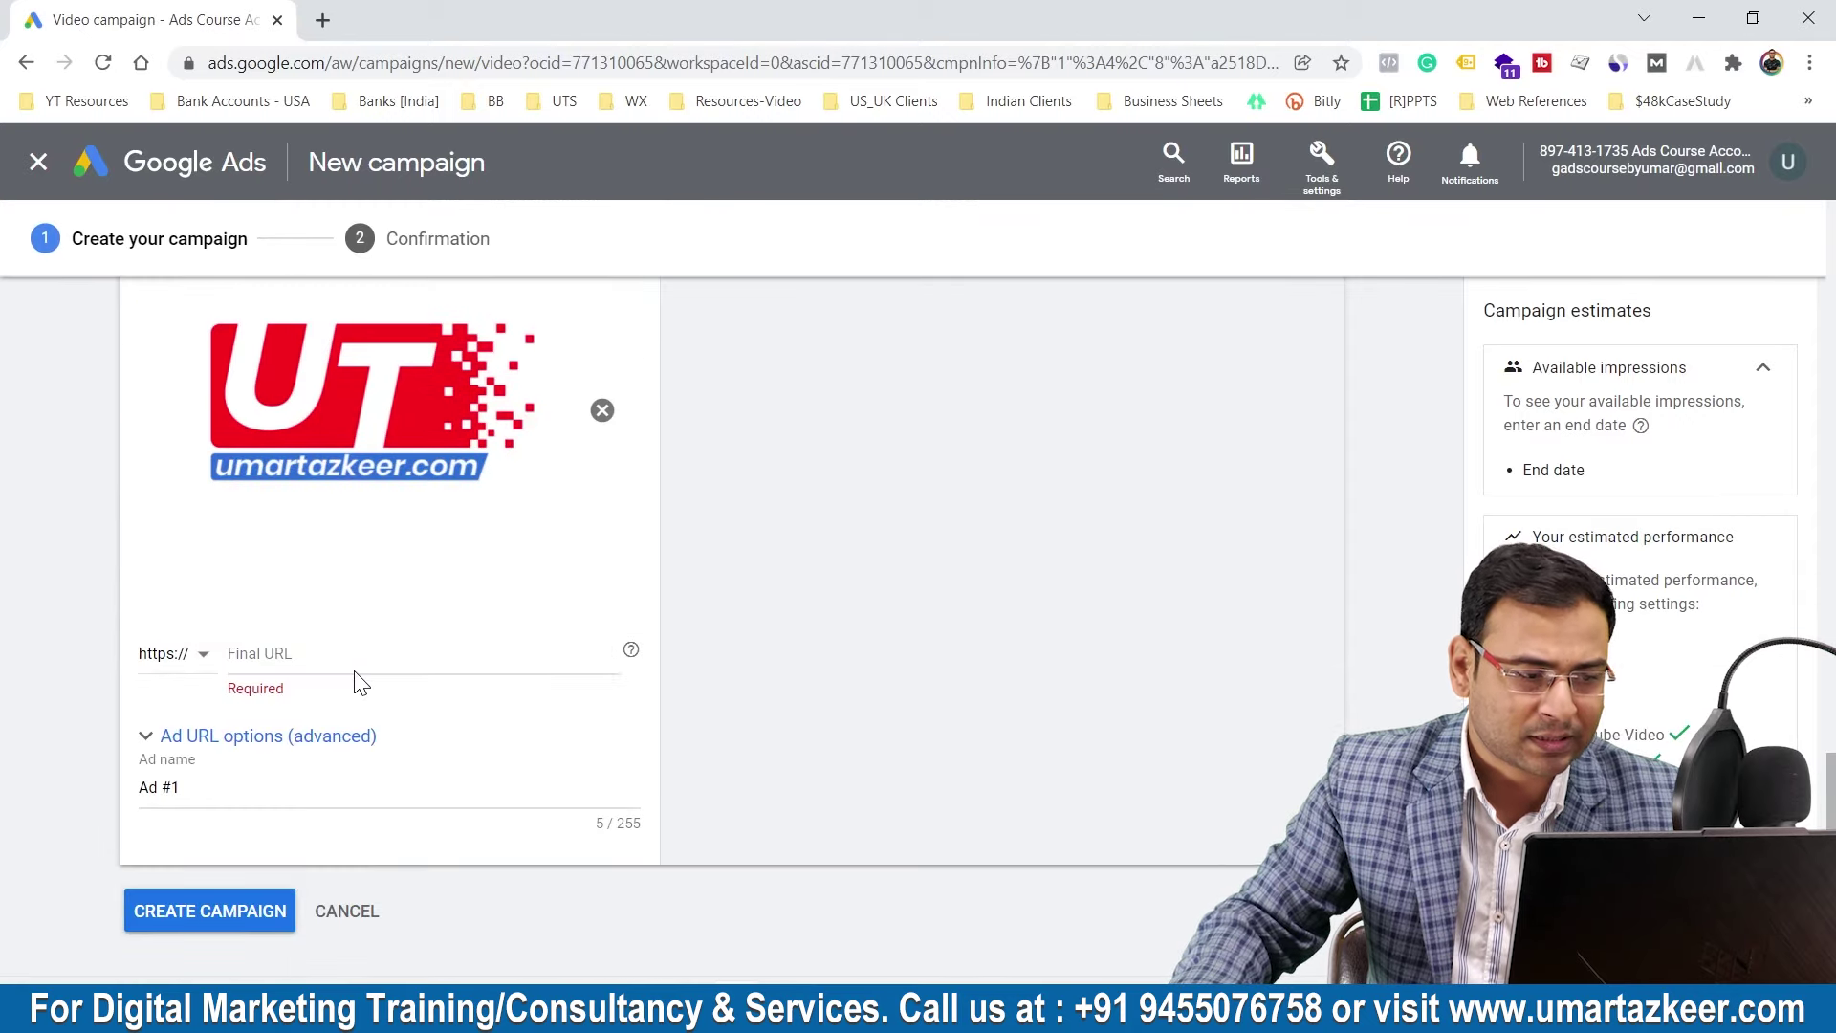
{"action": "left_click", "coordinate": [386, 652]}
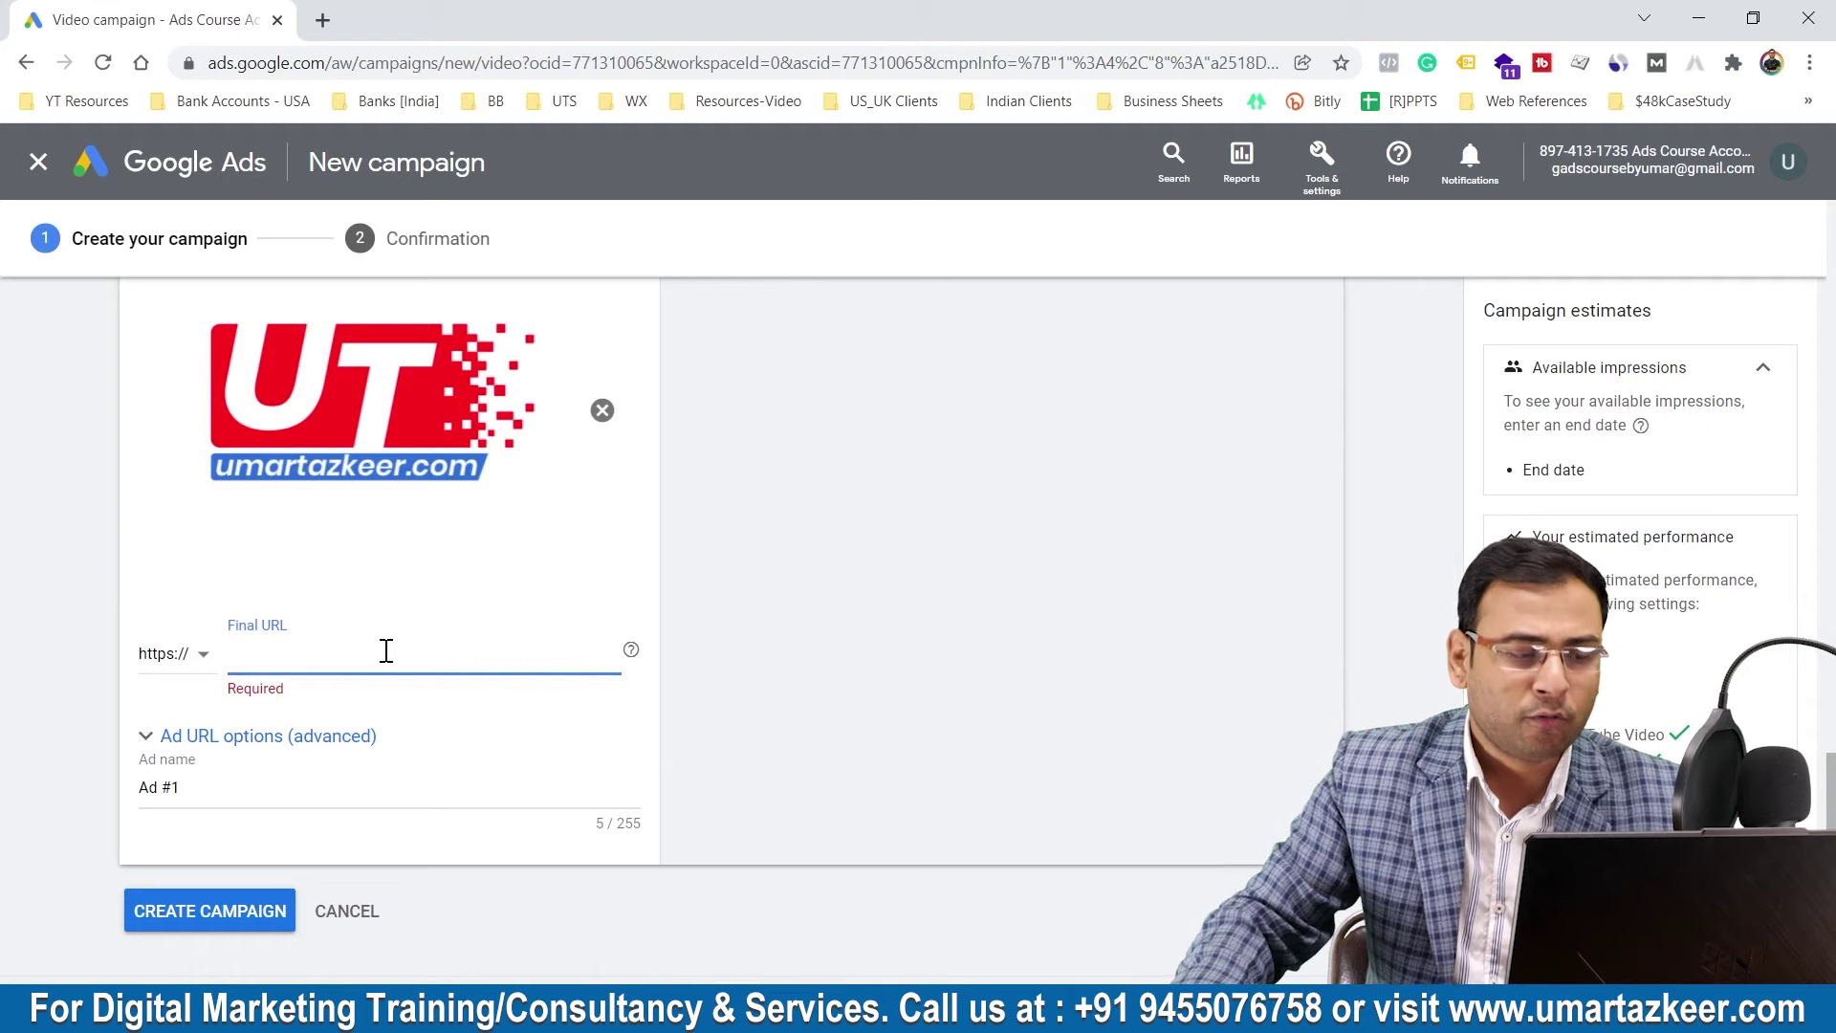
Step: Examine the video ad's advanced URL options and its ad name, and return to the campaign settings
{"action": "left_click", "coordinate": [197, 746]}
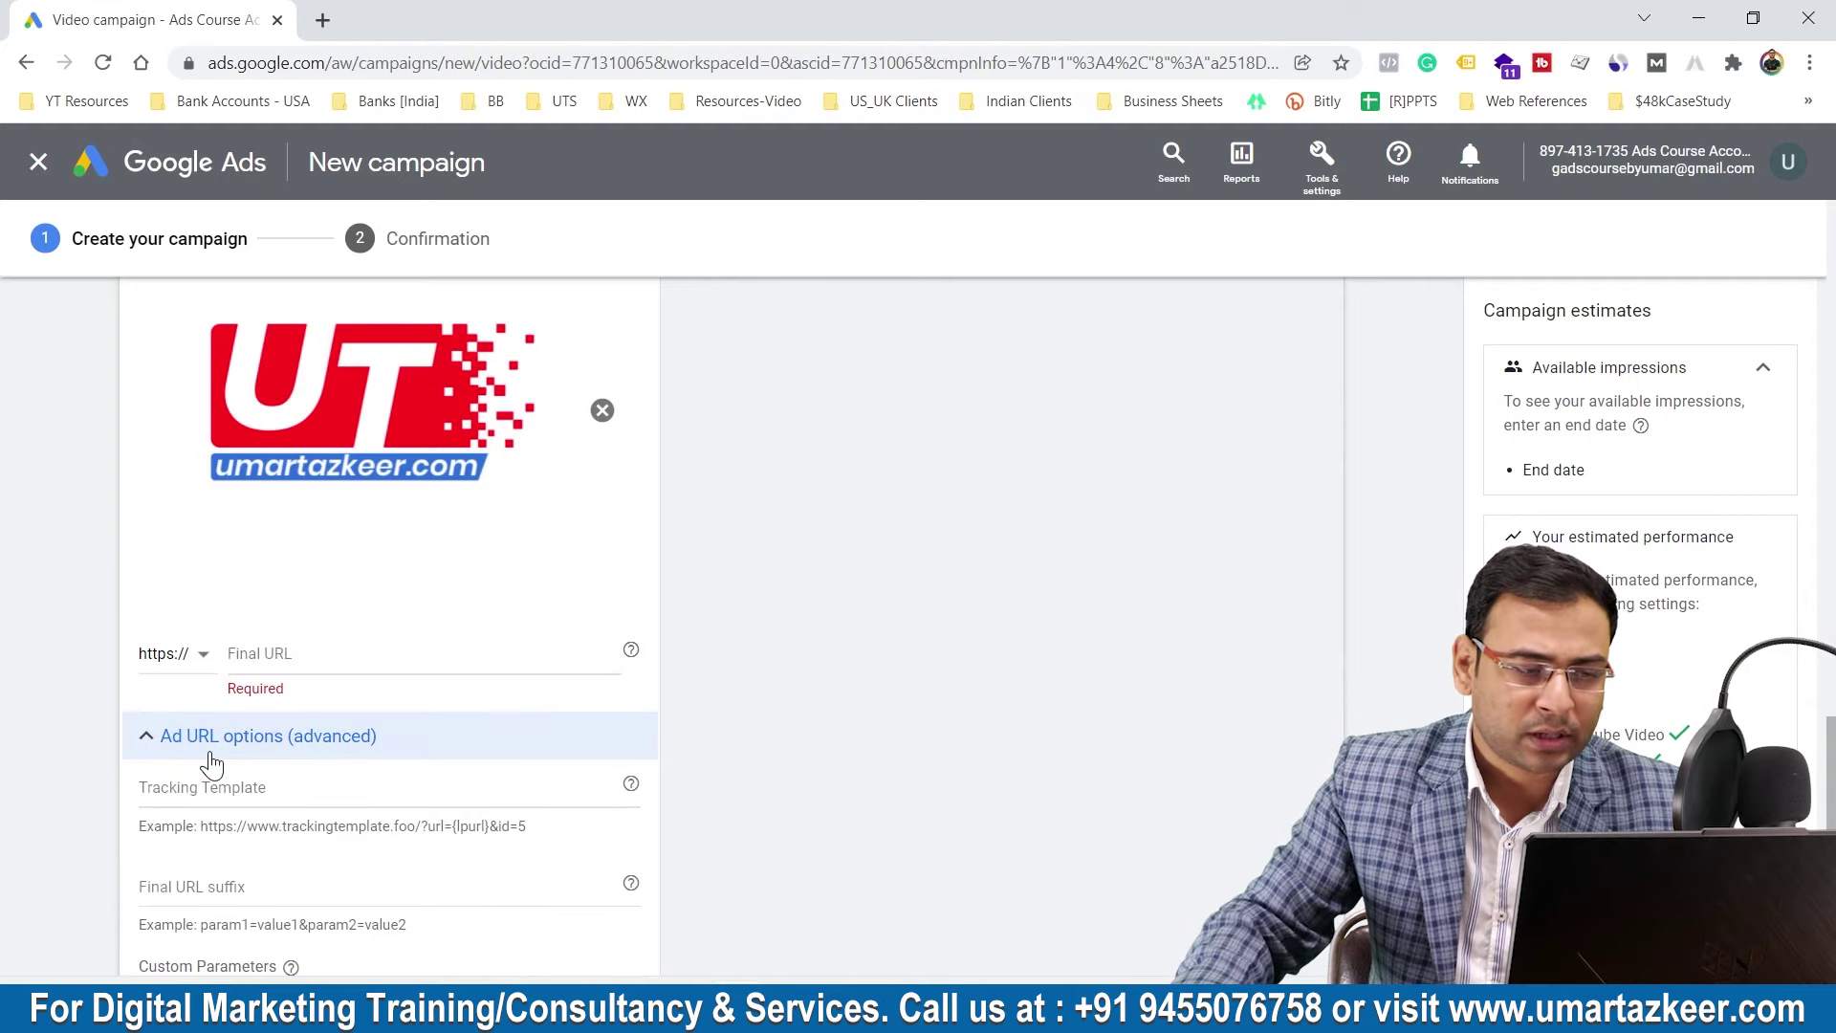
{"action": "left_click", "coordinate": [206, 750]}
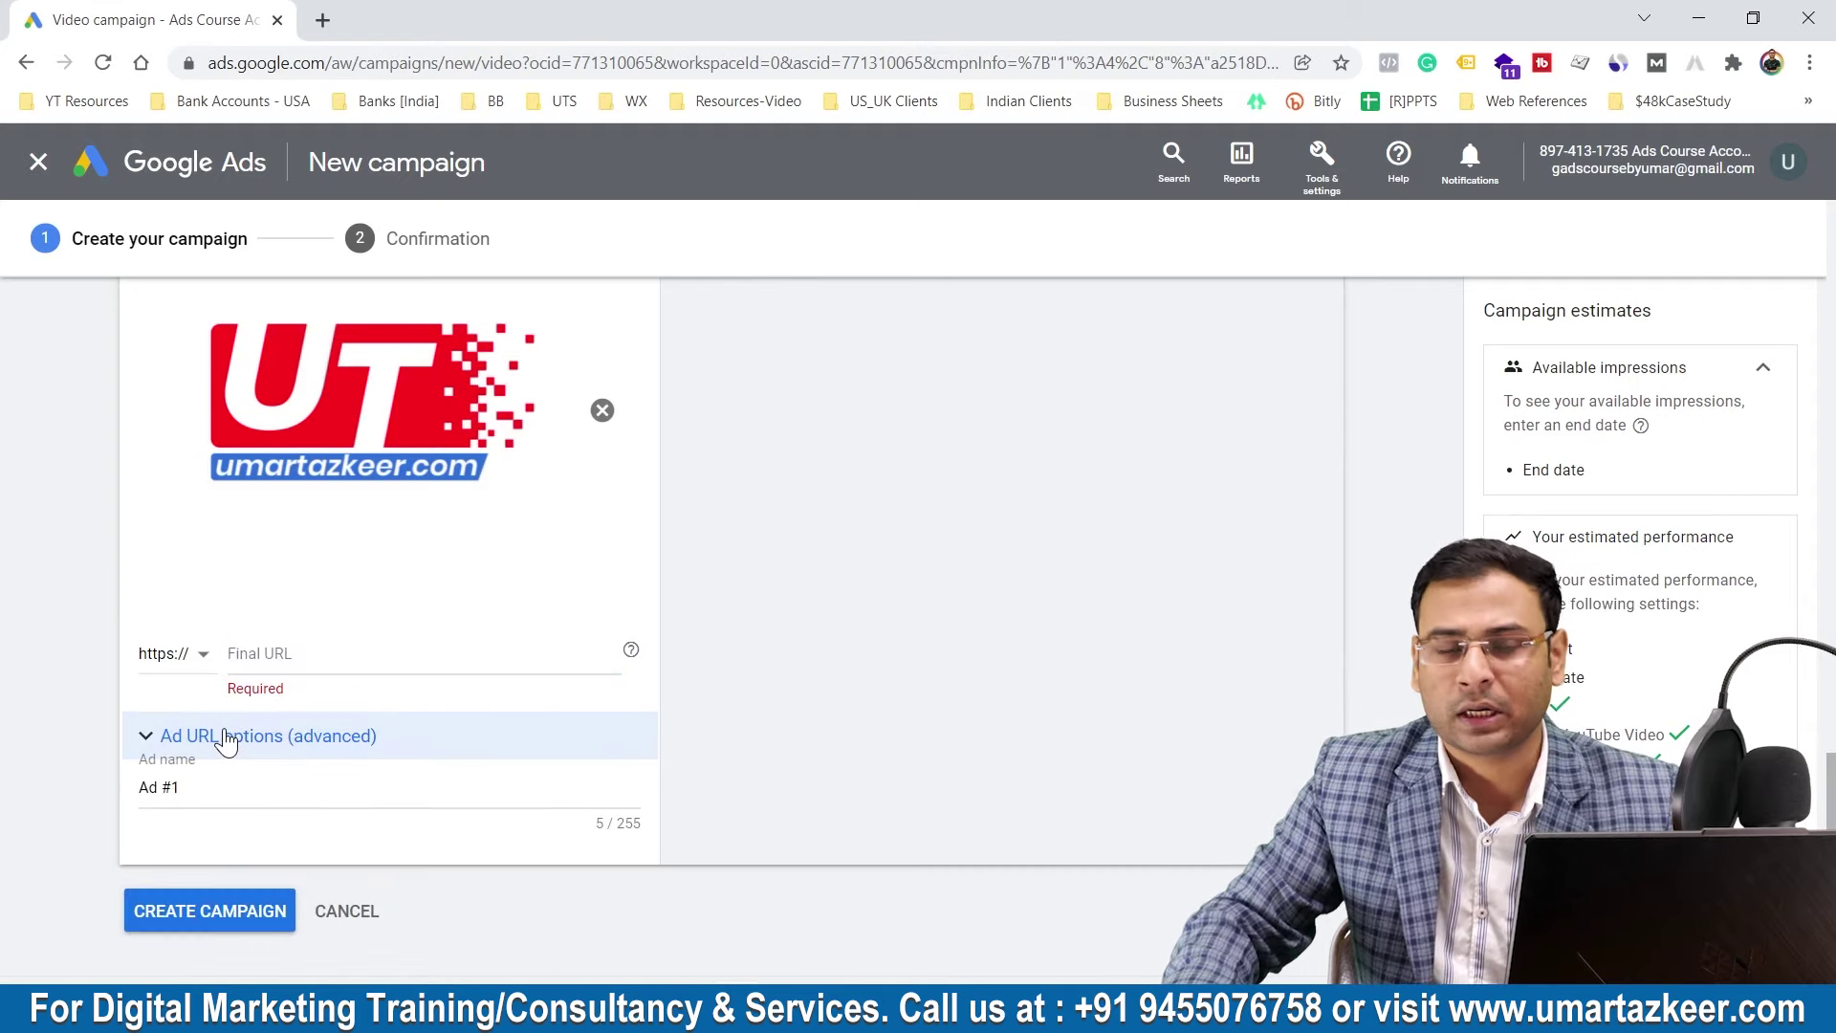
{"action": "left_click_drag", "start_coordinate": [186, 787], "coordinate": [29, 786]}
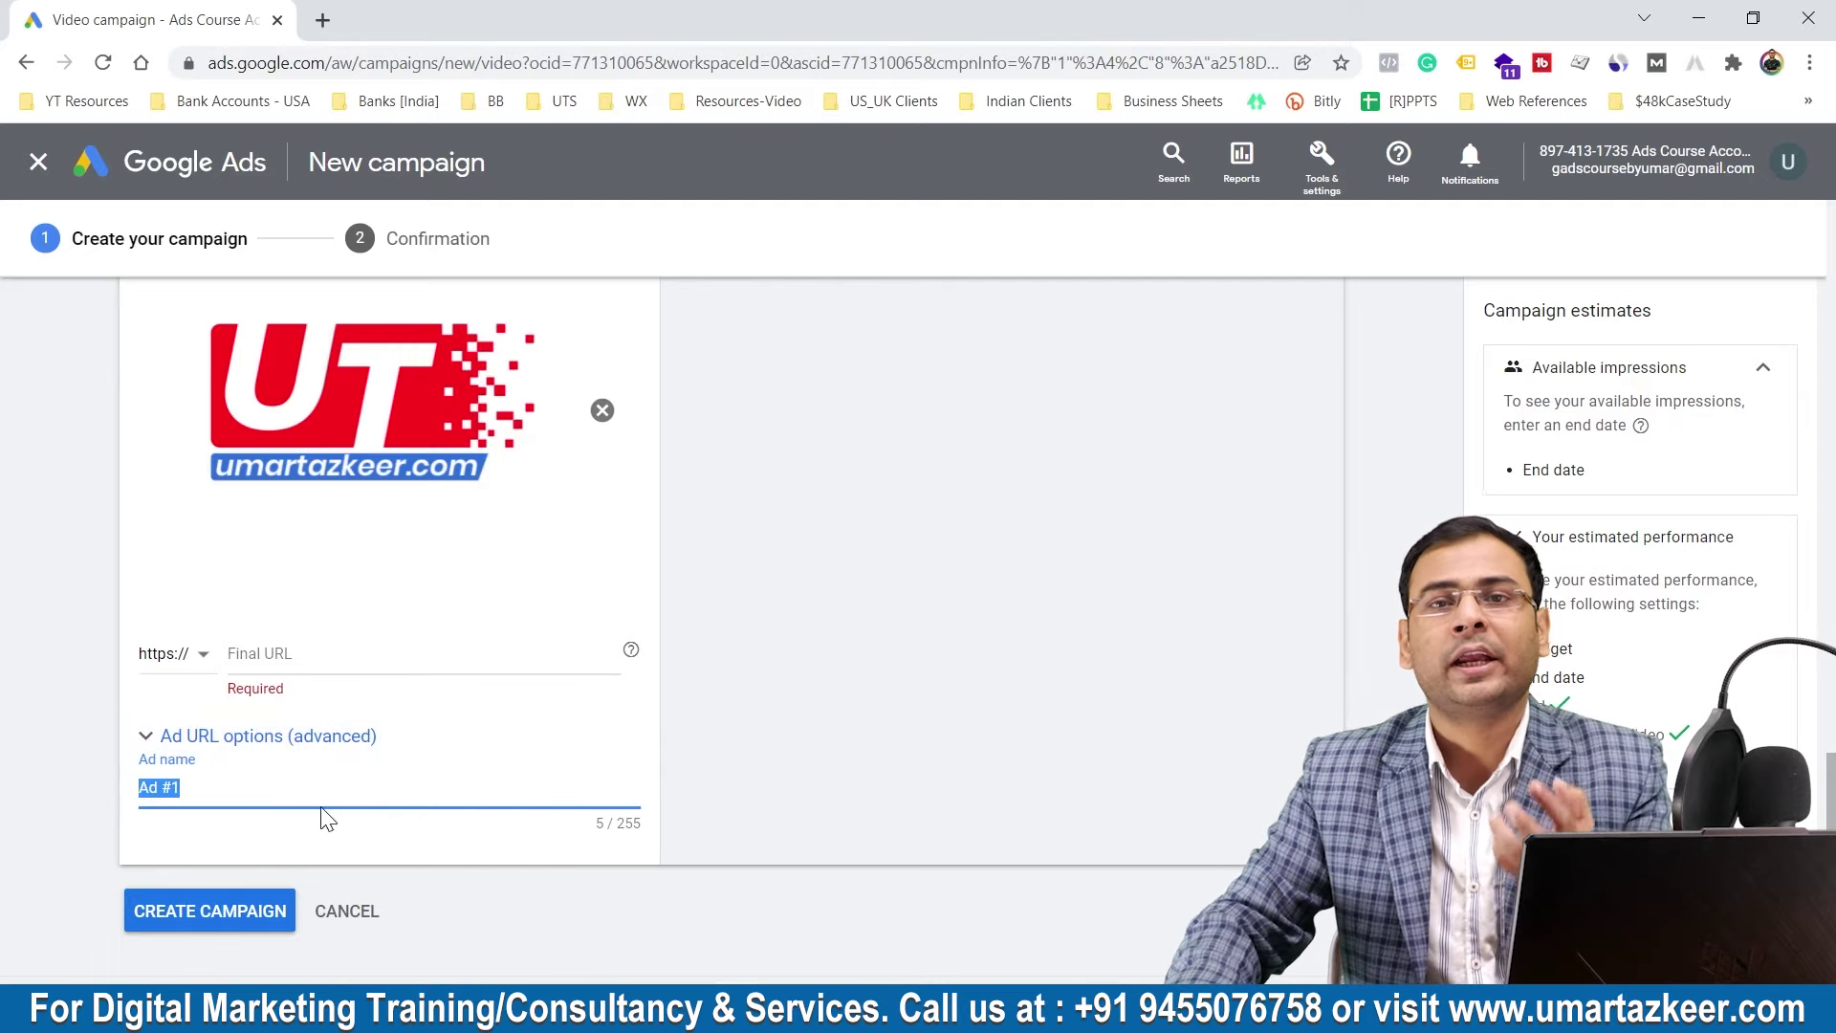
{"action": "scroll", "coordinate": [555, 894], "scroll_direction": "up", "scroll_amount": 20}
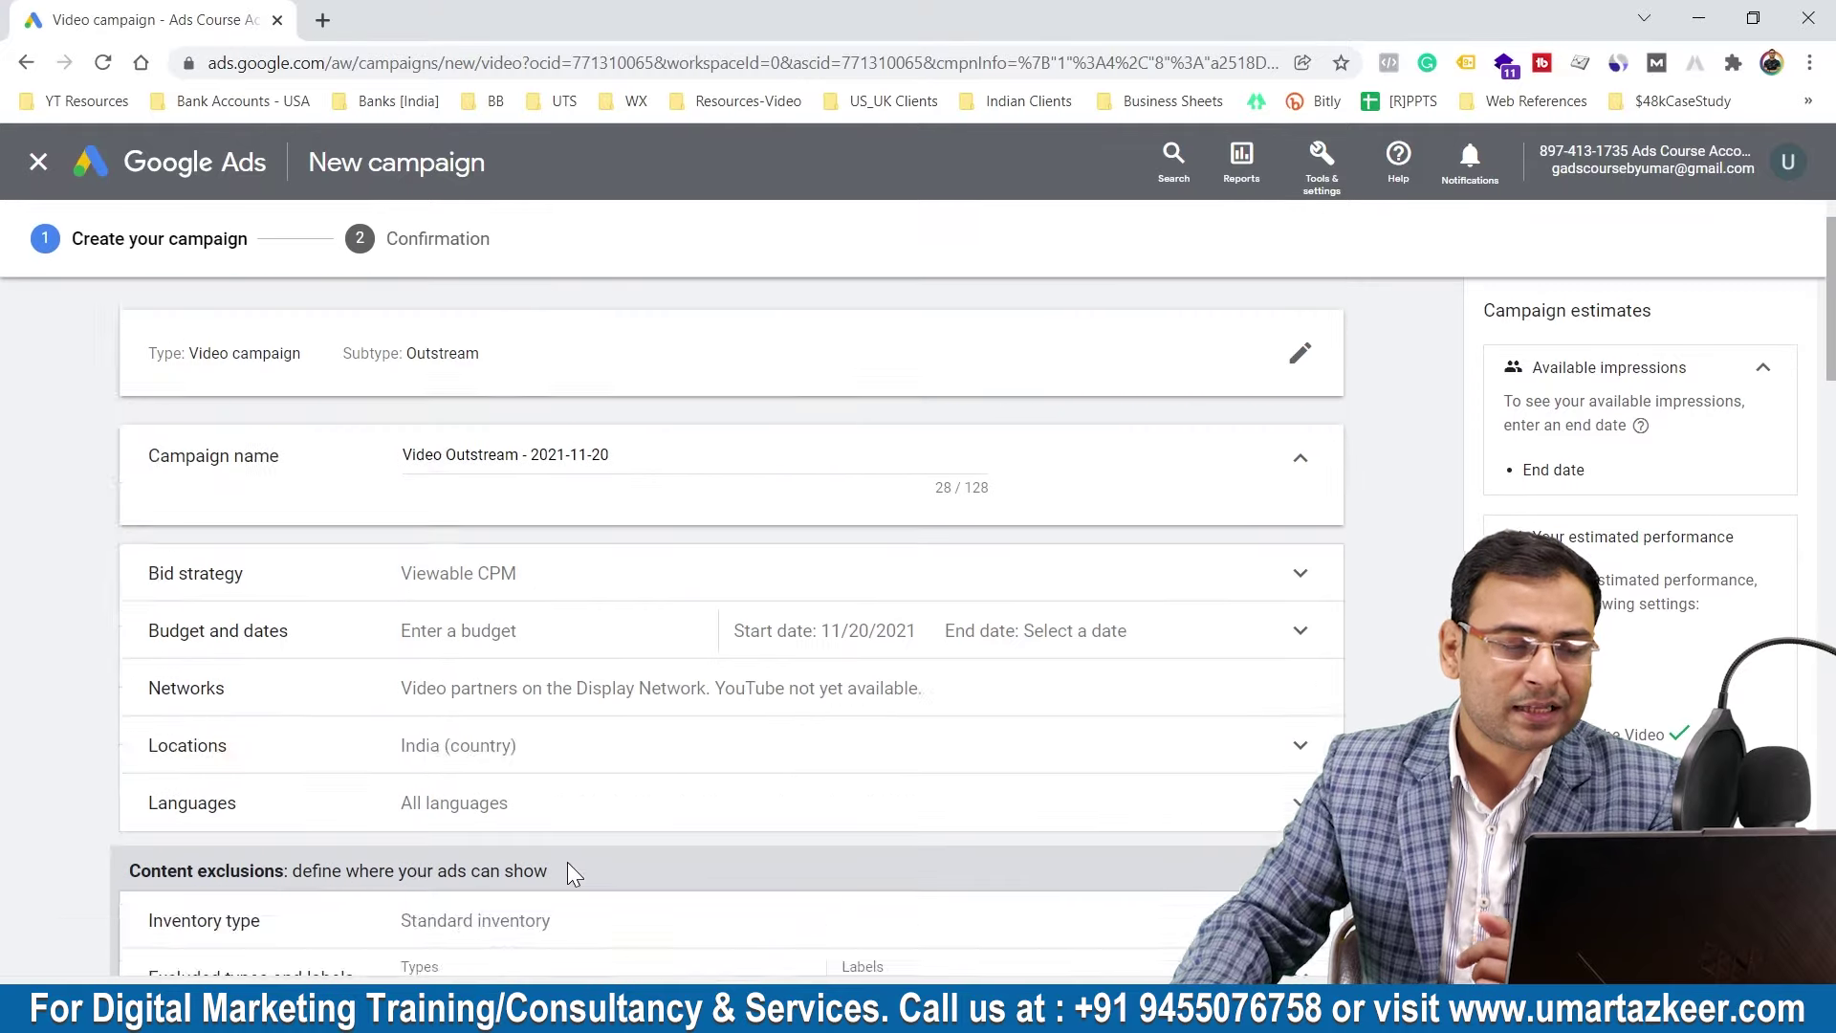